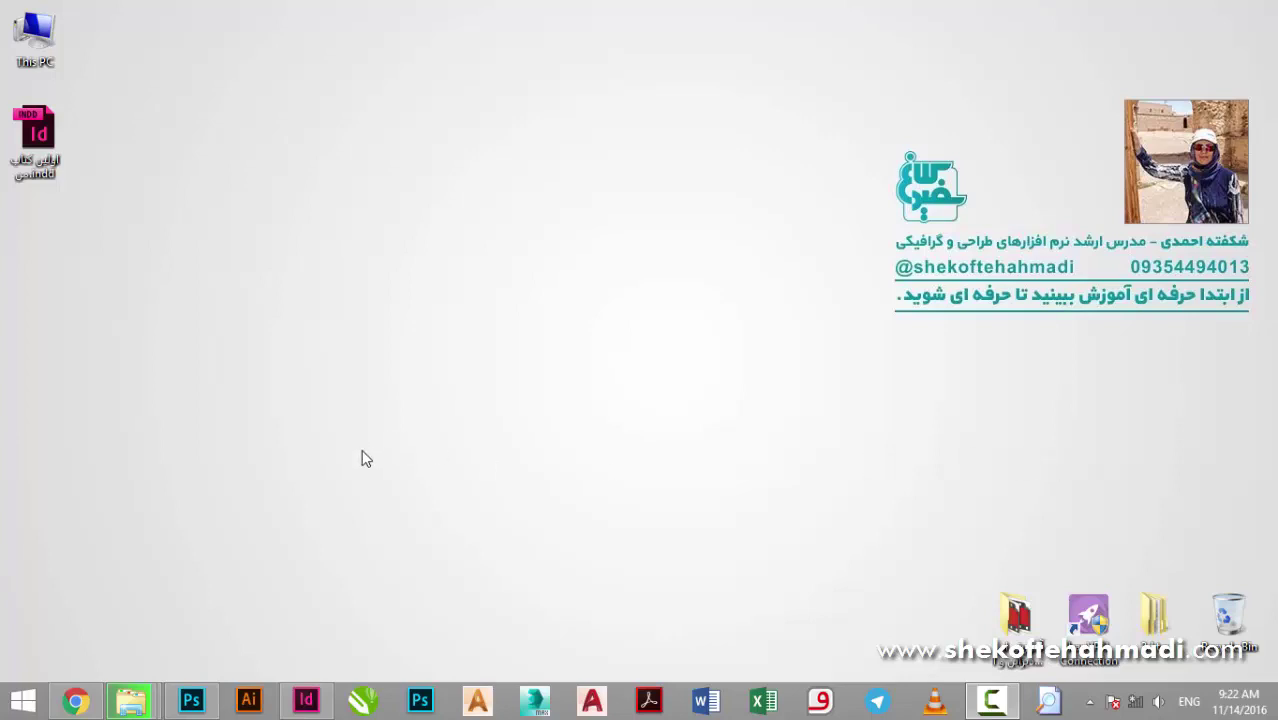
Step: Launch Illustrator CC 2017 from the taskbar and maximize its start screen window
left_click(250, 706)
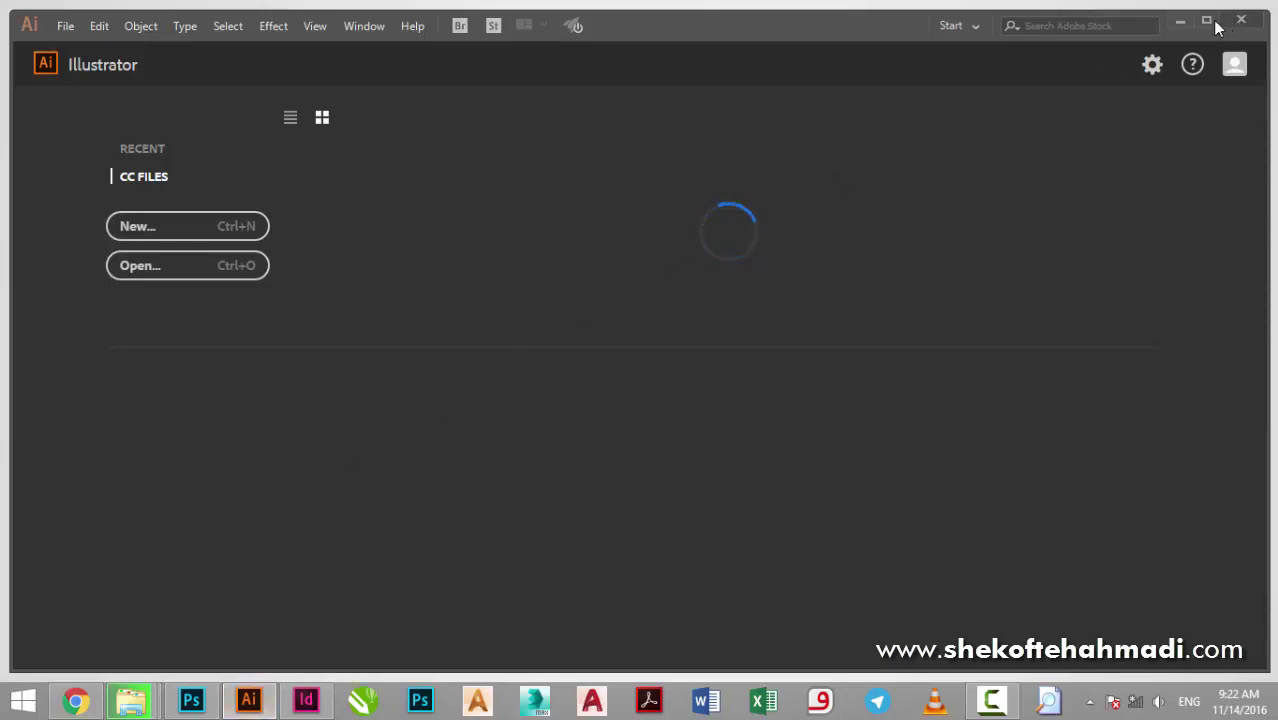
left_click(1212, 21)
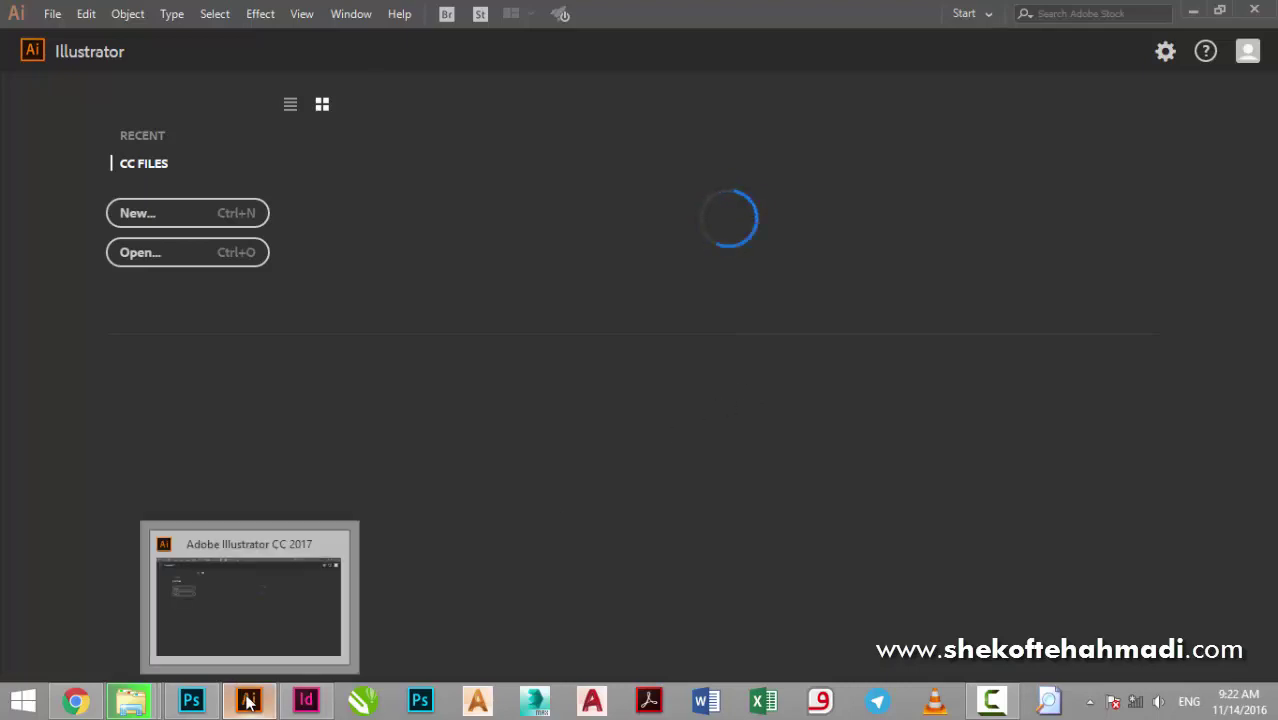
Step: Launch Illustrator CC 2015.3 by searching 'ill' from the Start screen
mouse_move(249, 700)
left_click(16, 705)
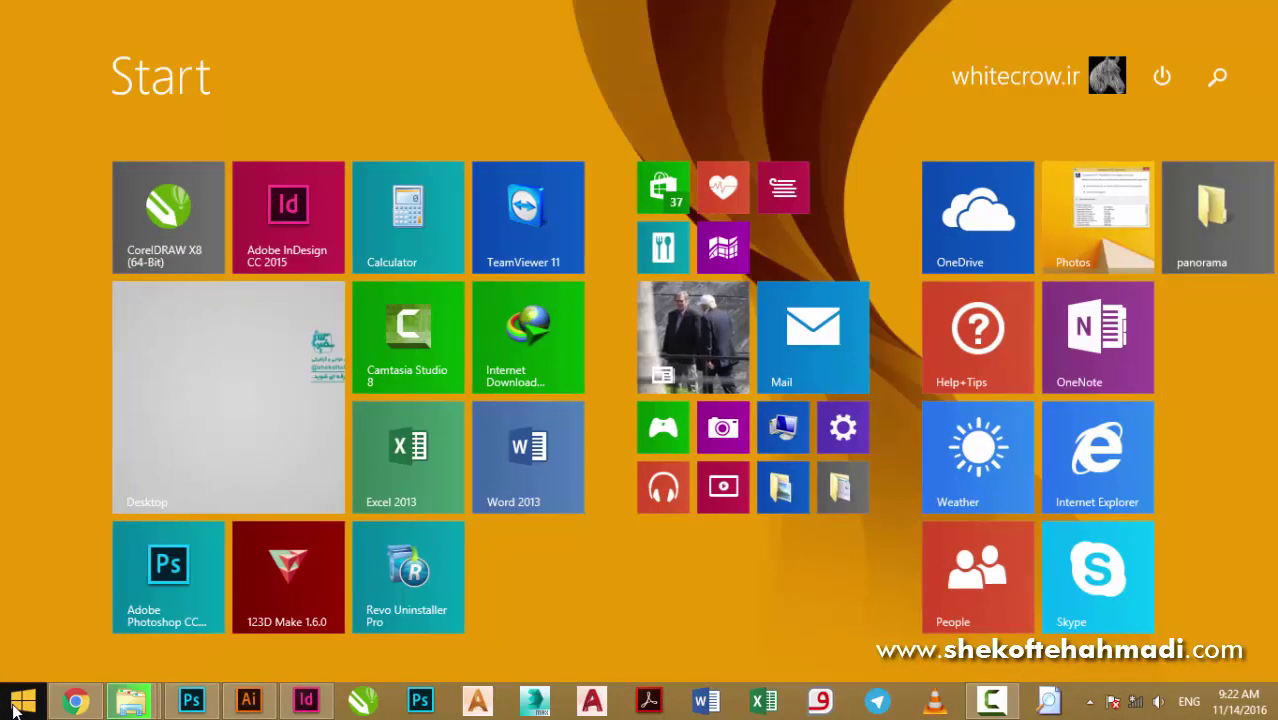
type("illustrator CC 2017")
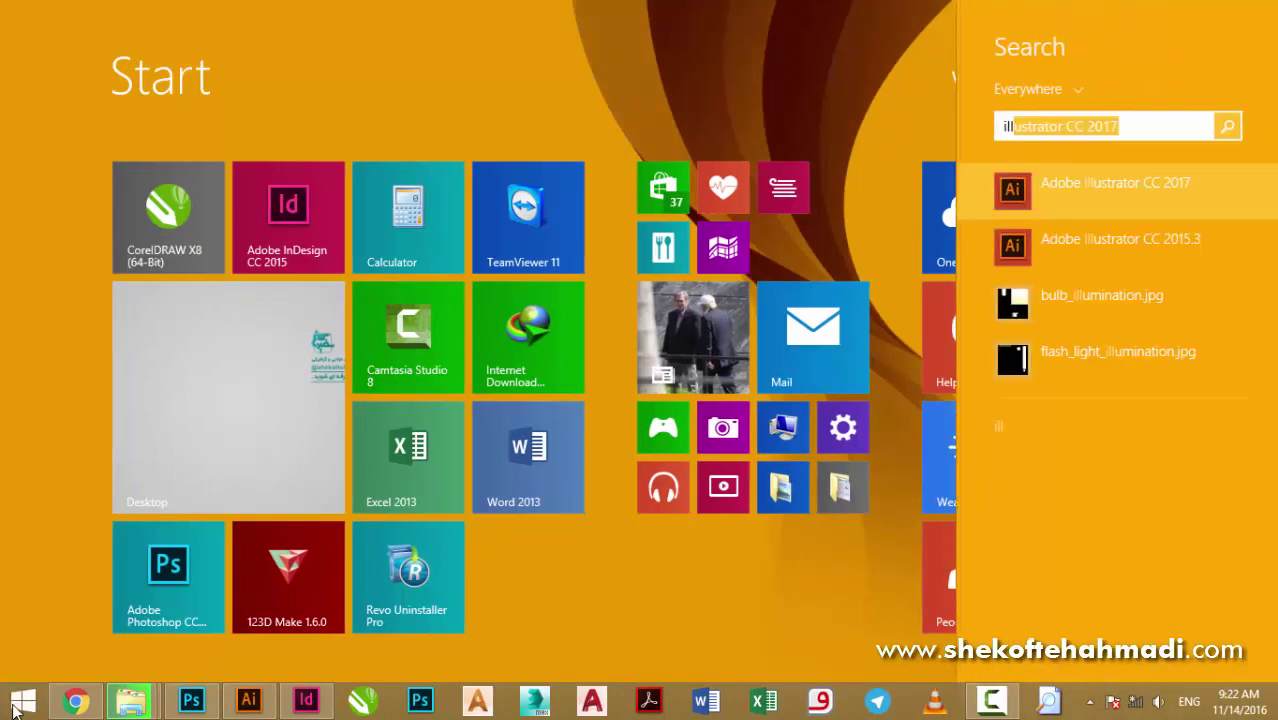
left_click(1099, 240)
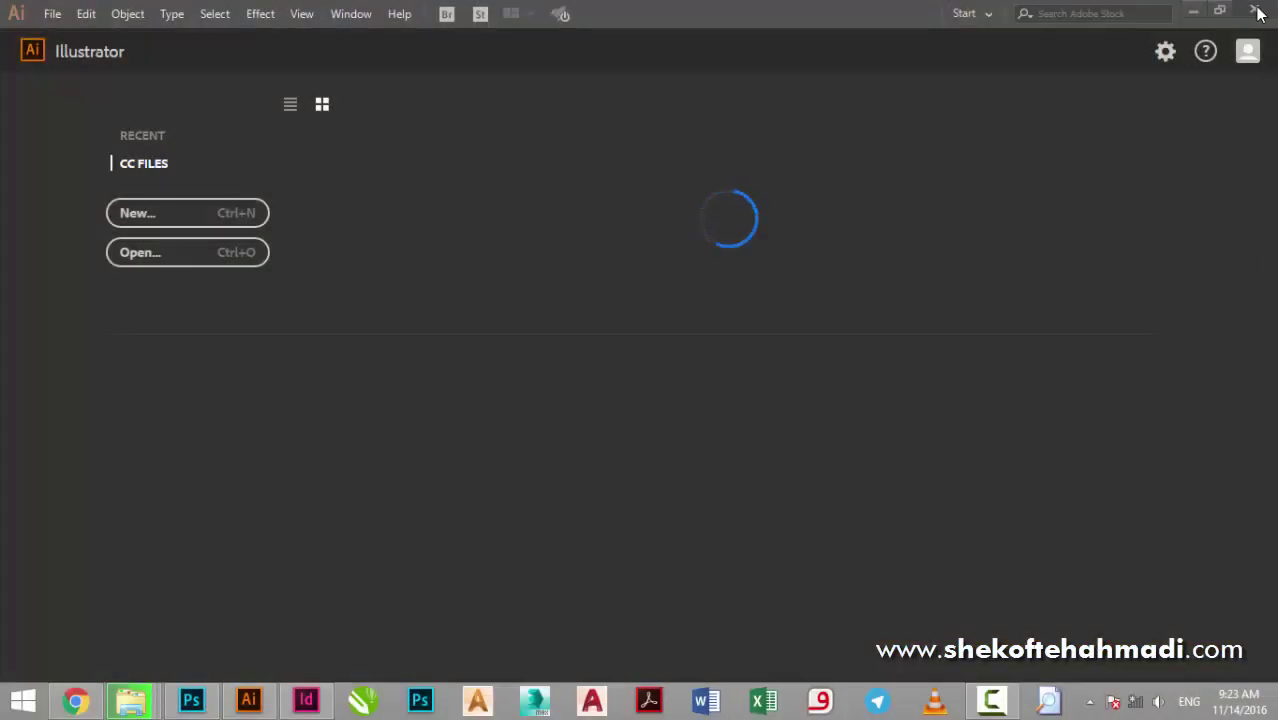
Step: Minimize the Illustrator windows and restore Illustrator CC 2017's start screen from the taskbar
left_click(1194, 13)
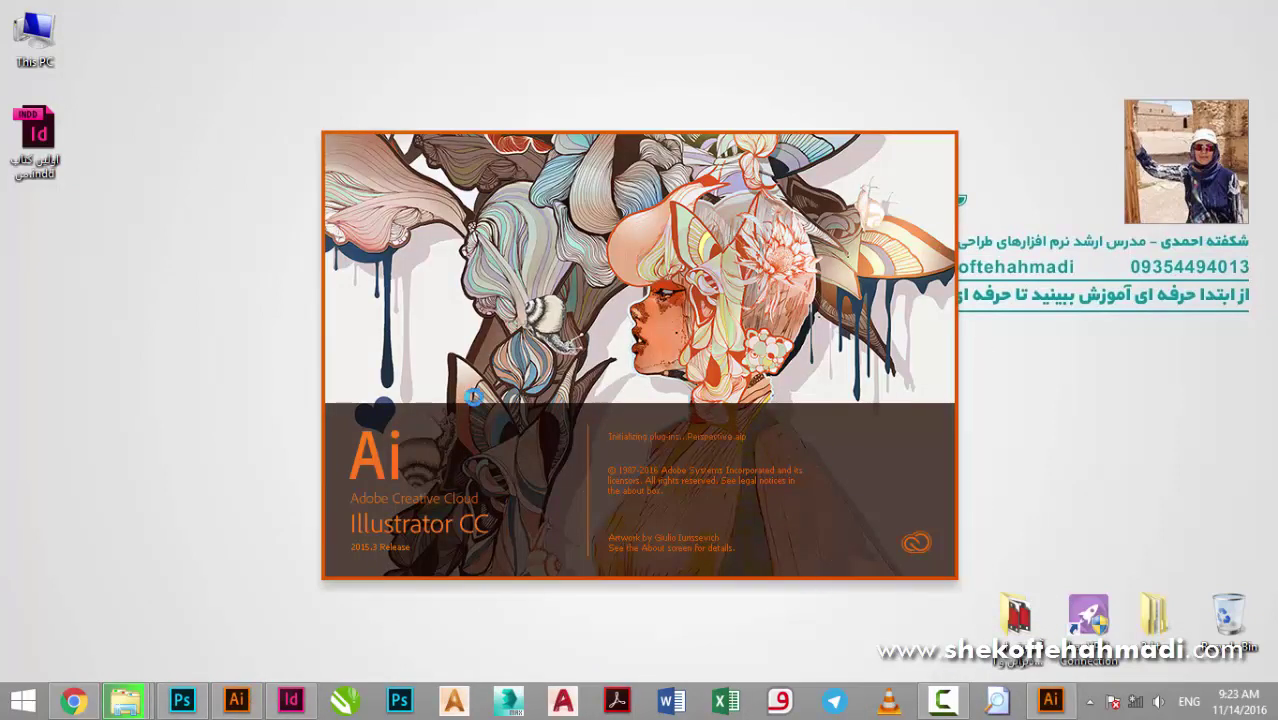
right_click(1058, 703)
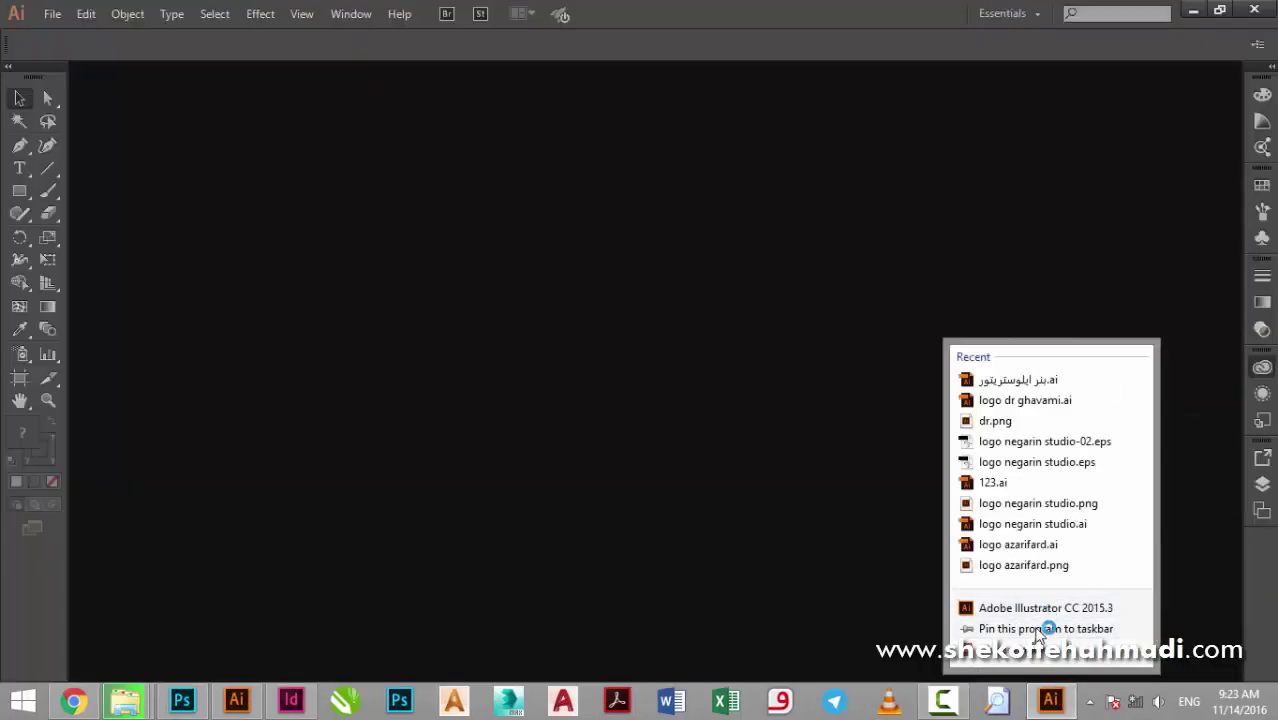
left_click(1040, 630)
mouse_move(1050, 701)
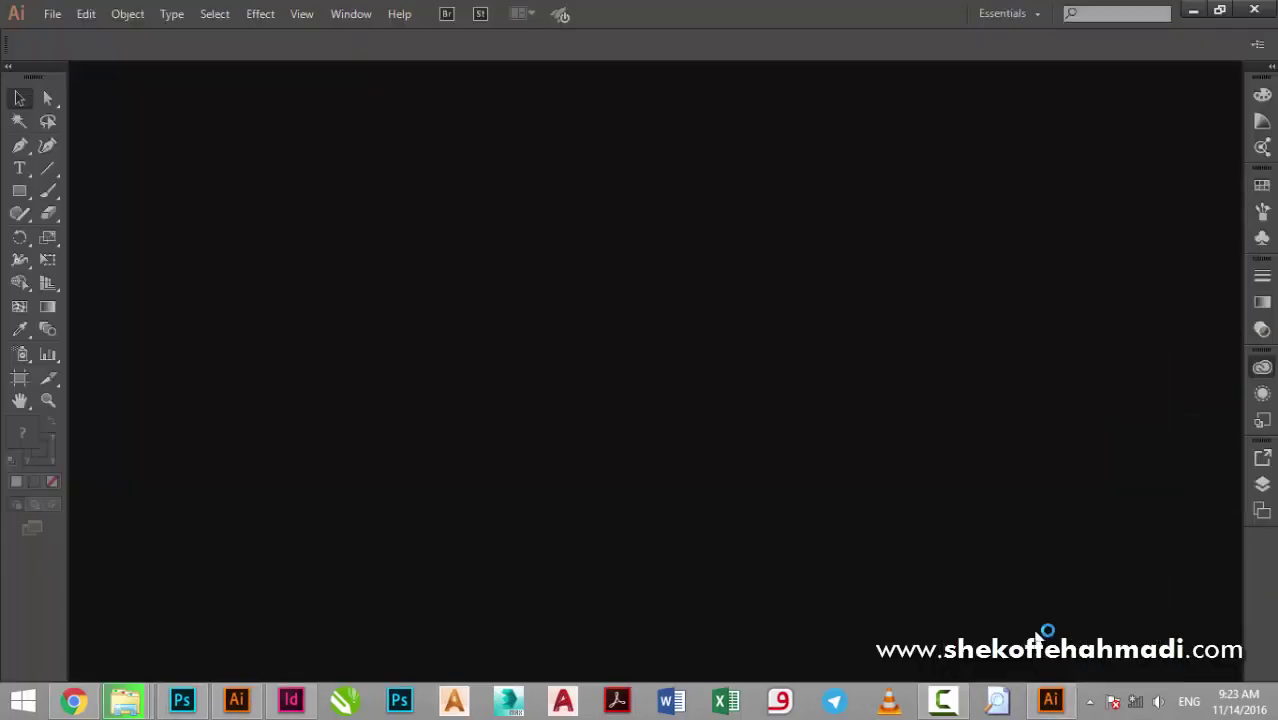
left_click(1055, 703)
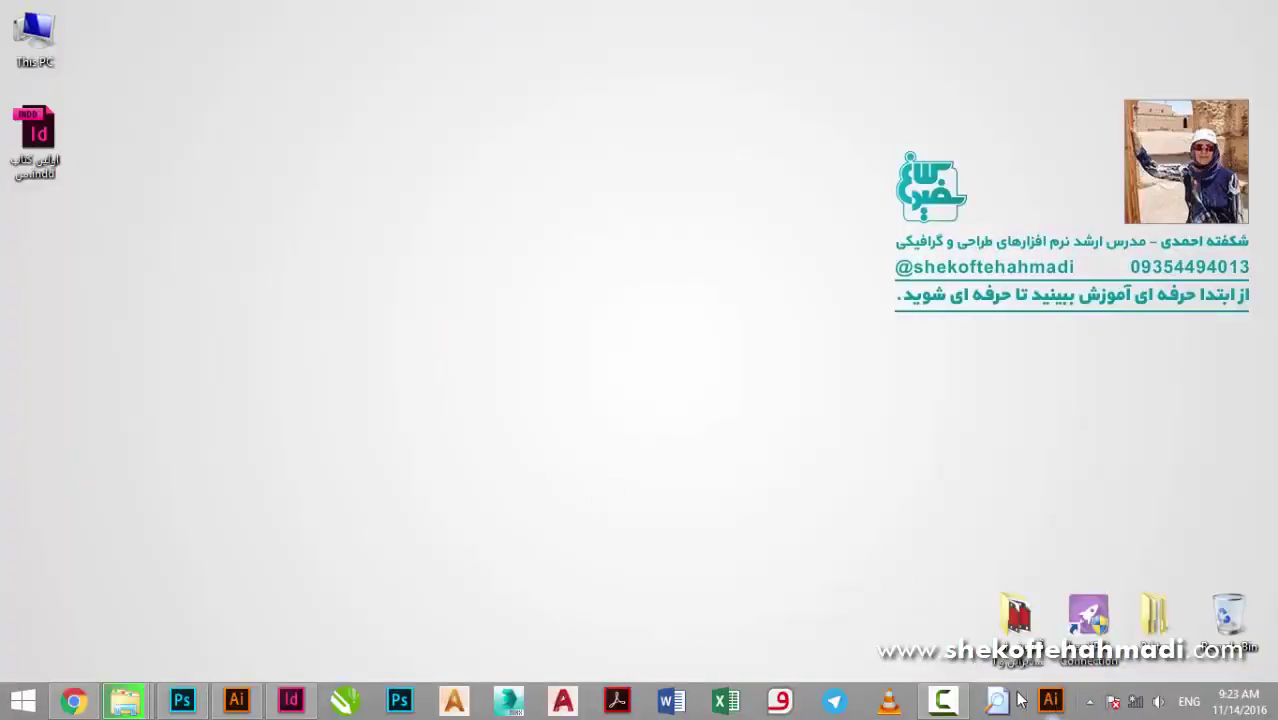
mouse_move(236, 701)
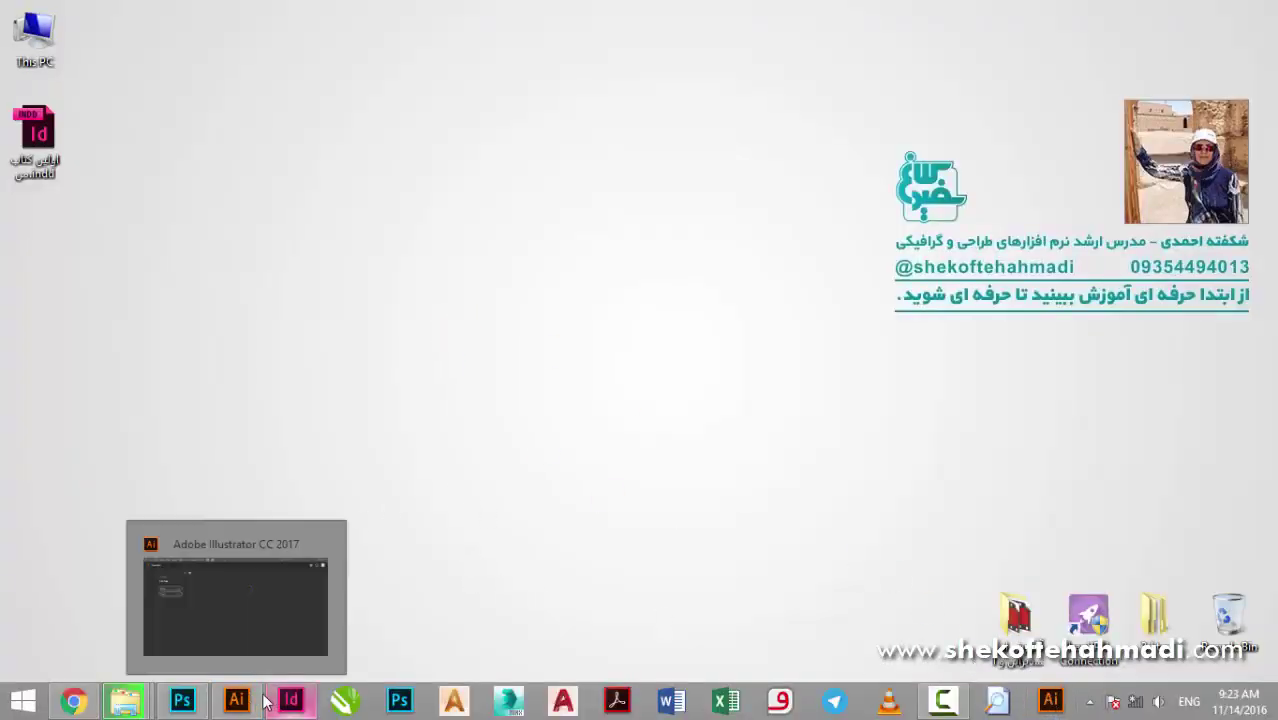
left_click(250, 702)
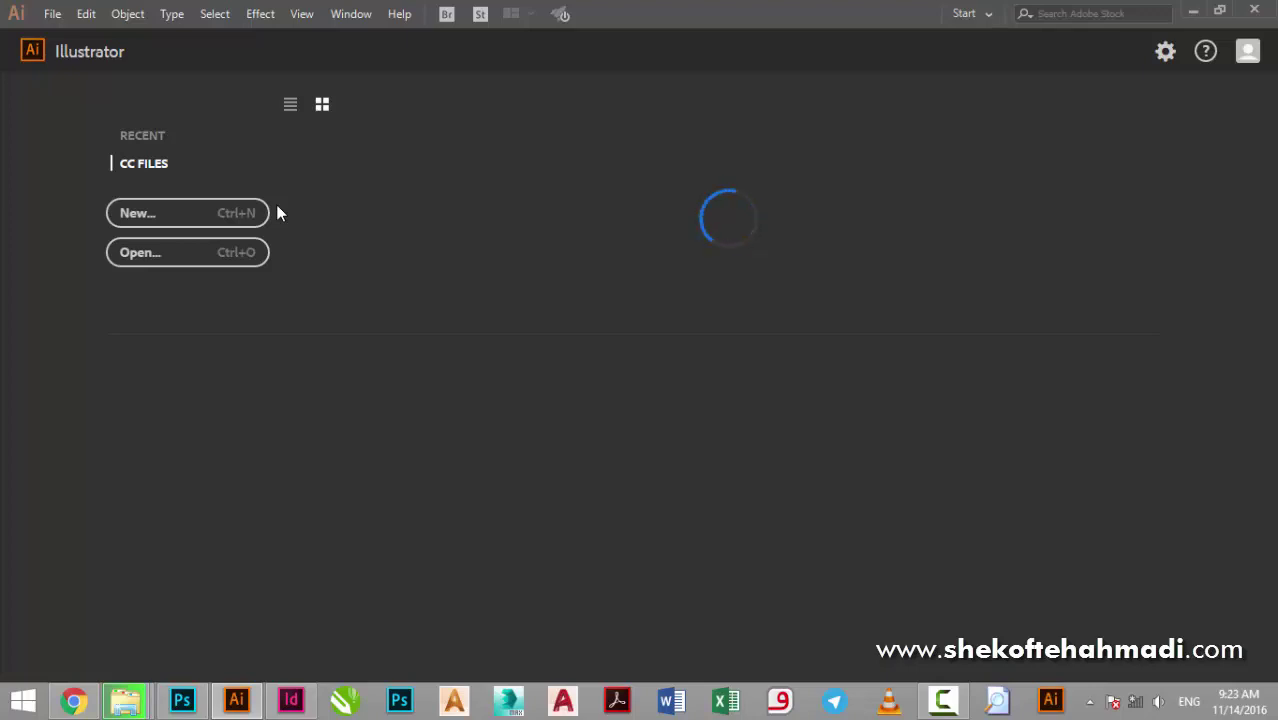
Step: Browse the Chrome results for 'which works with adobe illustrator logo' down and back to the top
left_click(73, 700)
scroll(504, 216, "down", 1)
scroll(504, 216, "down", 3)
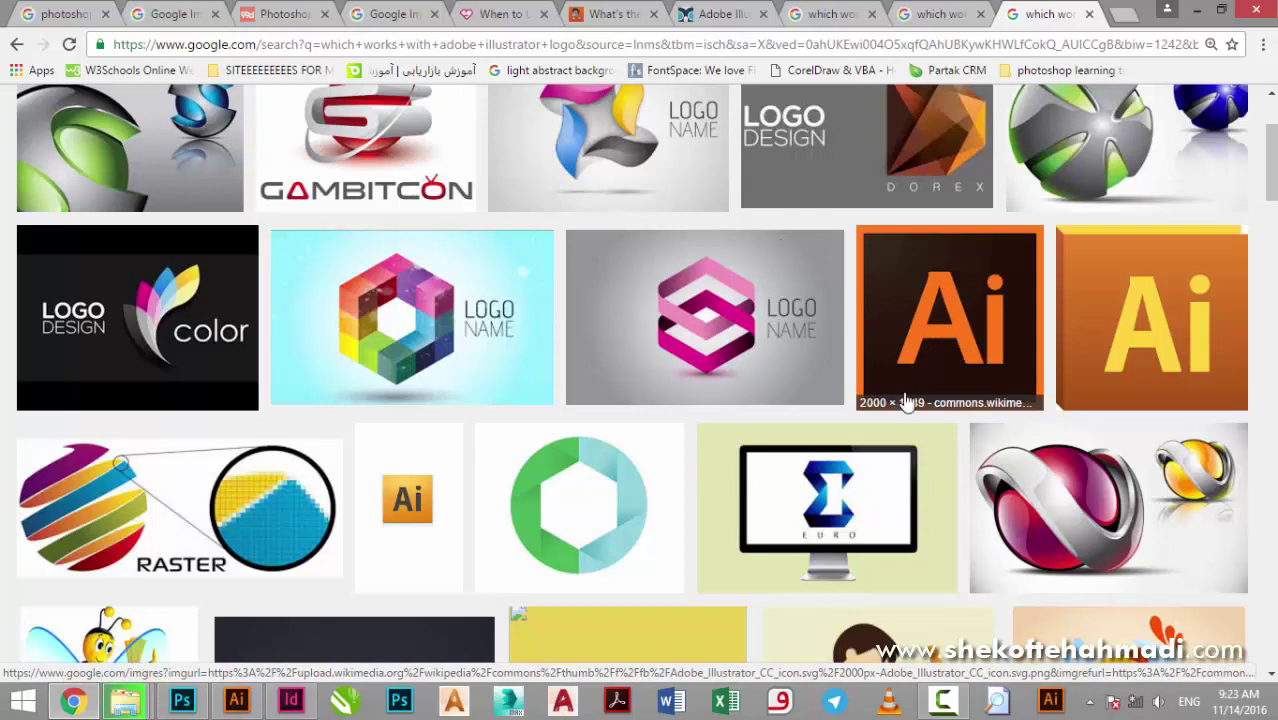
scroll(232, 460, "down", 3)
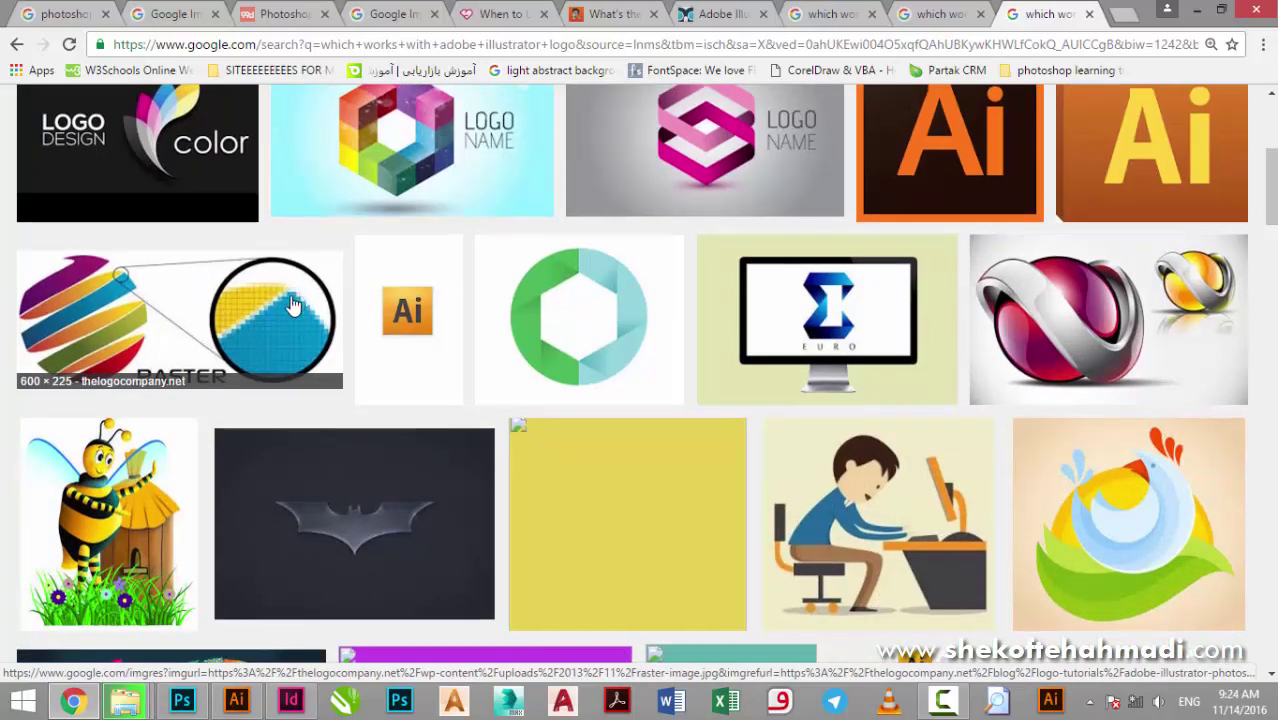
scroll(295, 300, "down", 1)
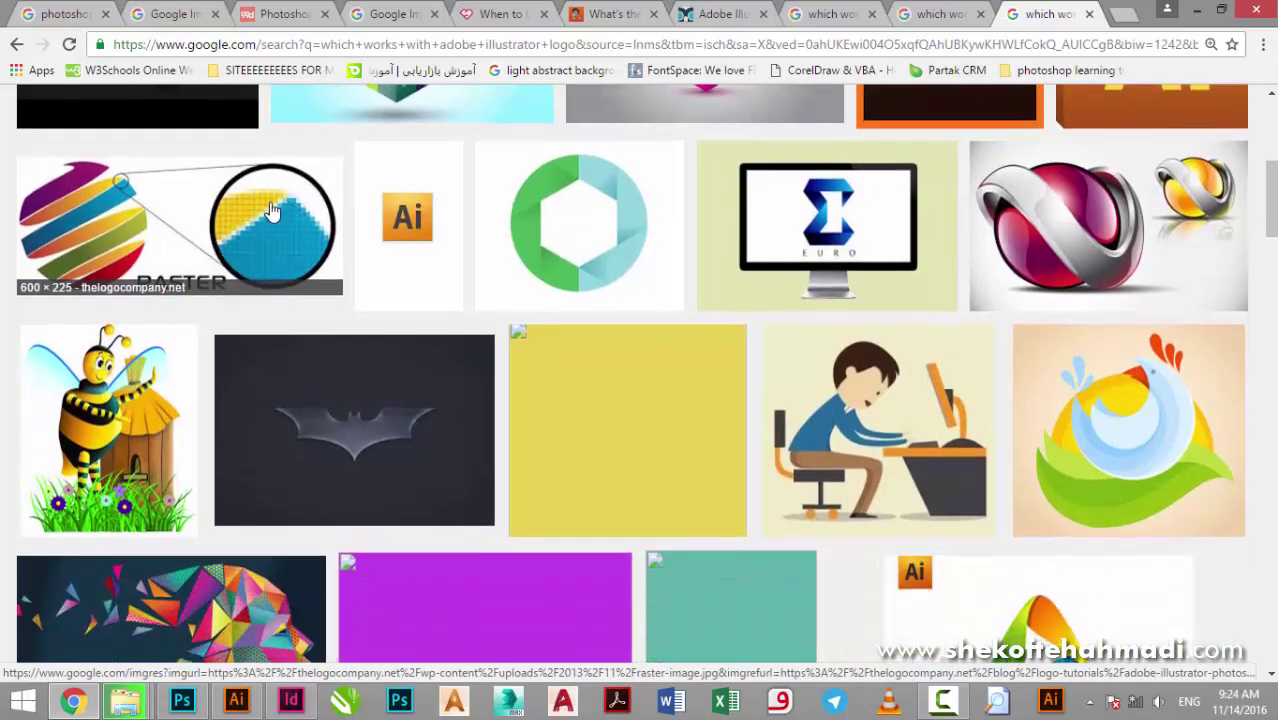
scroll(272, 220, "down", 5)
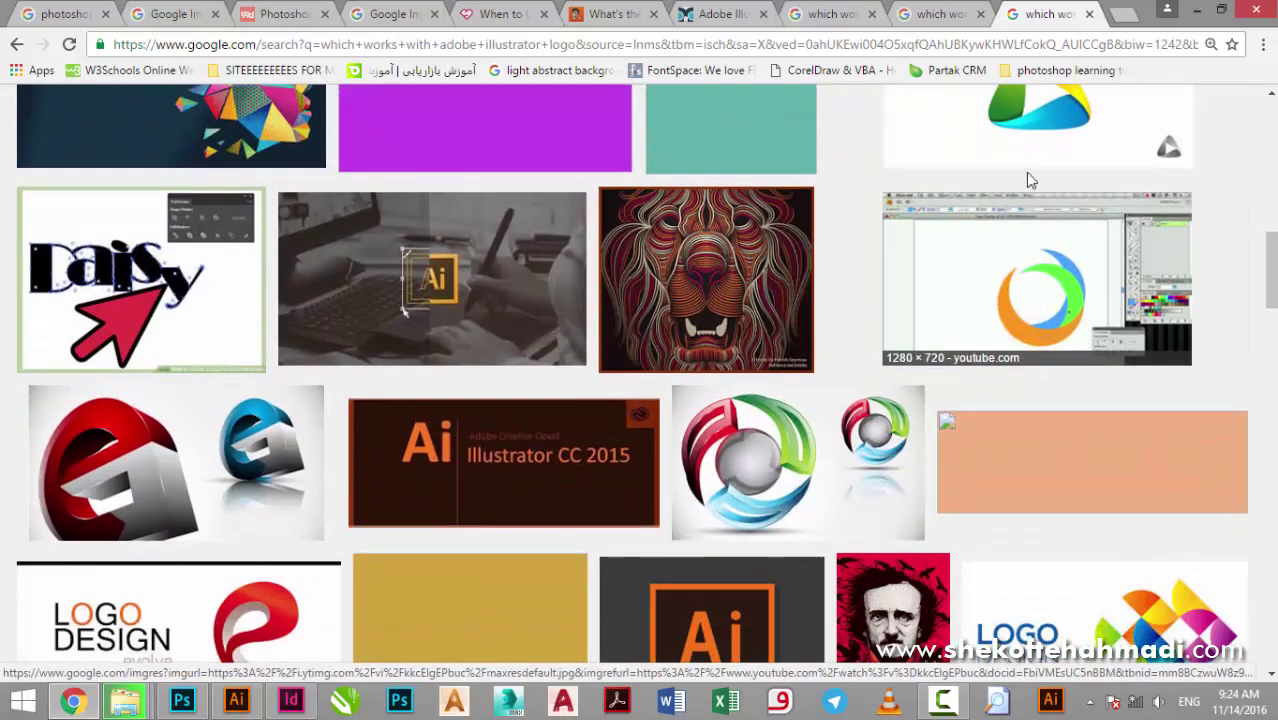
scroll(1077, 356, "down", 1)
scroll(1077, 356, "down", 3)
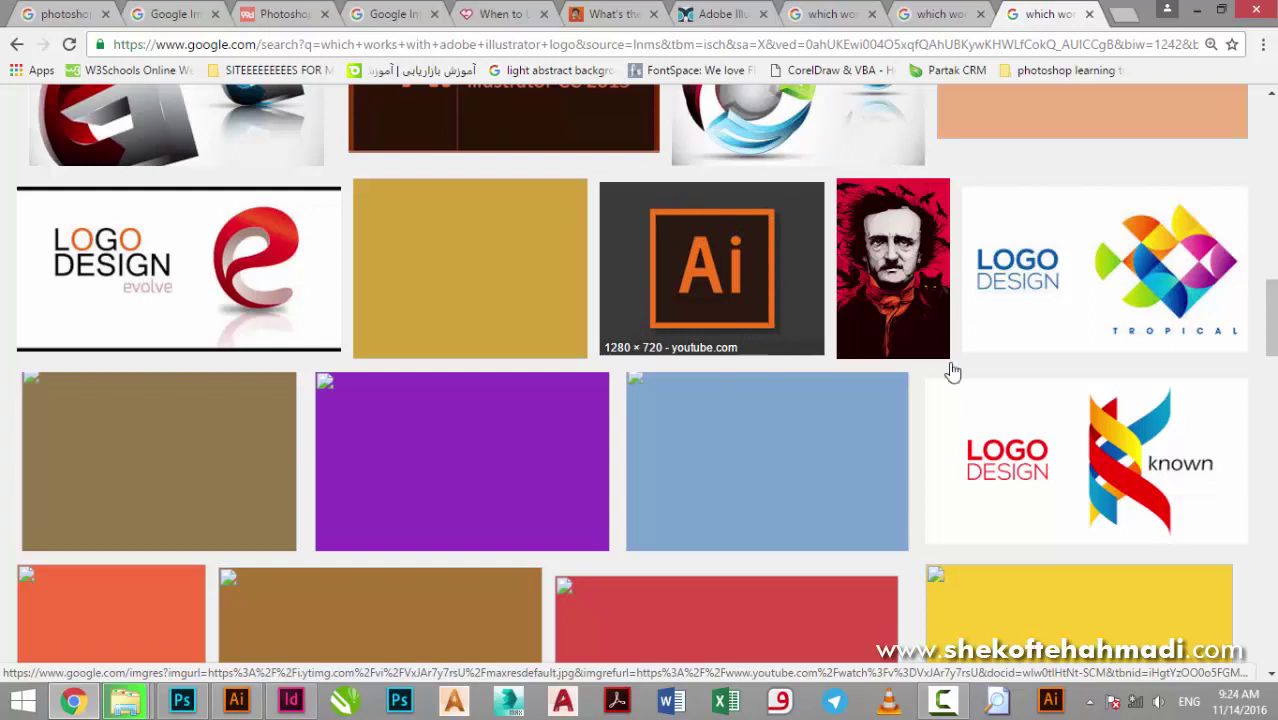
scroll(350, 348, "up", 3)
scroll(322, 356, "up", 5)
scroll(326, 360, "up", 2)
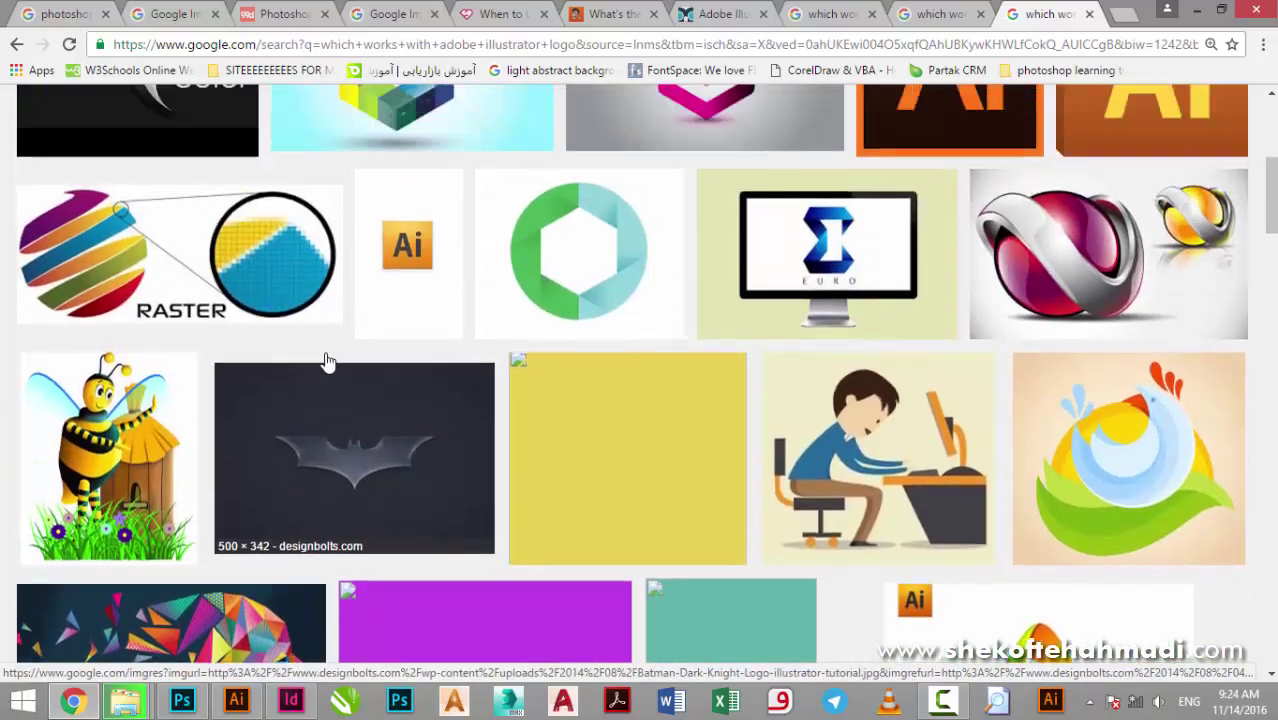
scroll(328, 362, "up", 1)
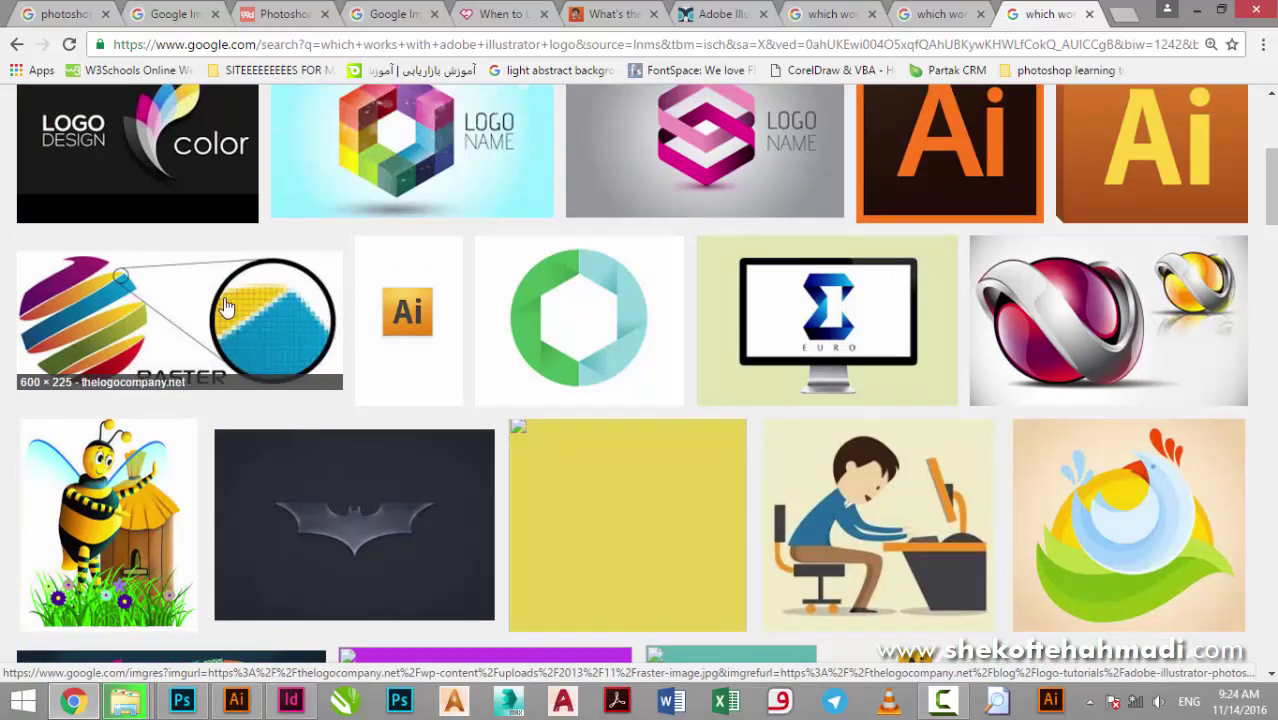
scroll(257, 380, "up", 3)
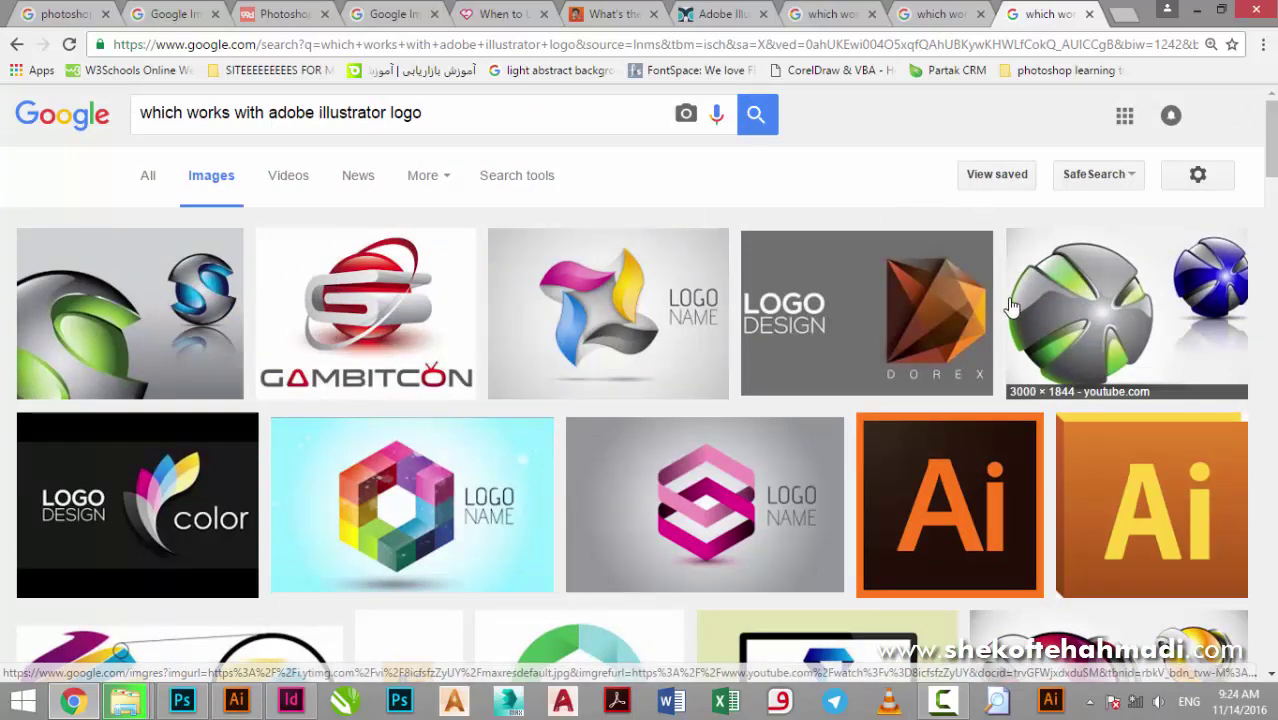
Step: Move from the box packaging results to the Illustrator and InDesign illustration results
left_click(948, 16)
scroll(760, 182, "up", 2)
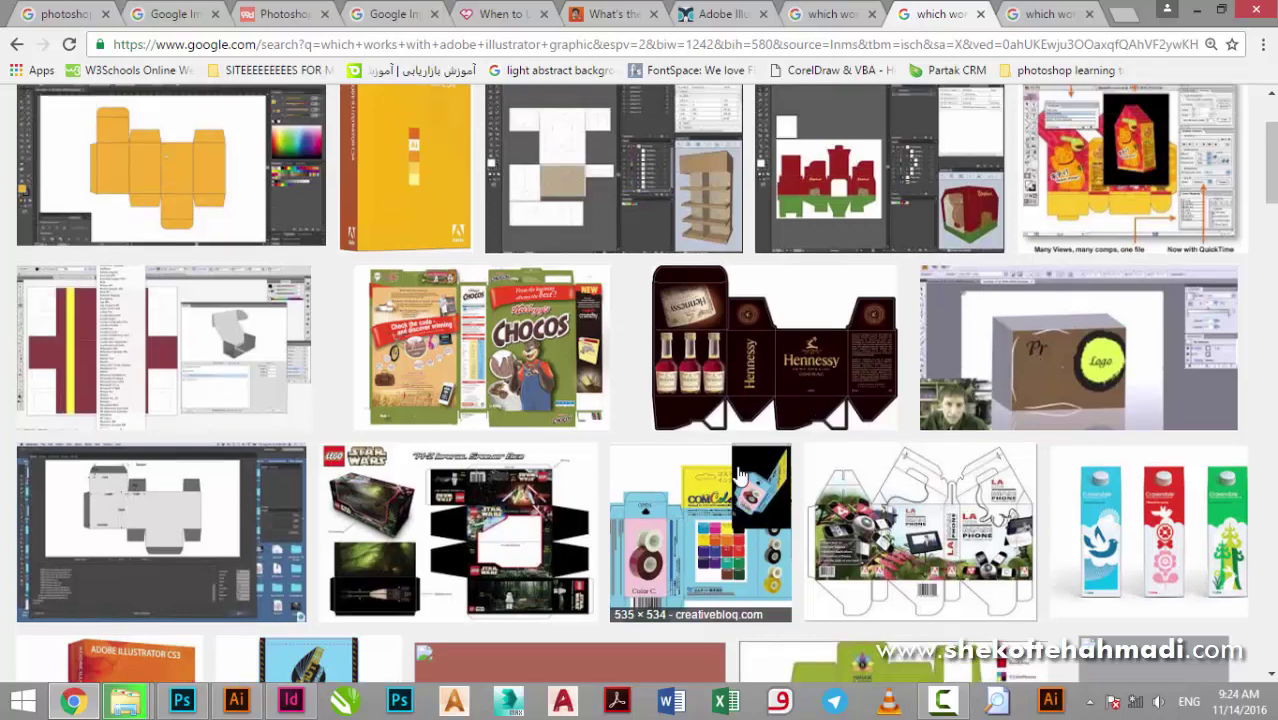
left_click(808, 12)
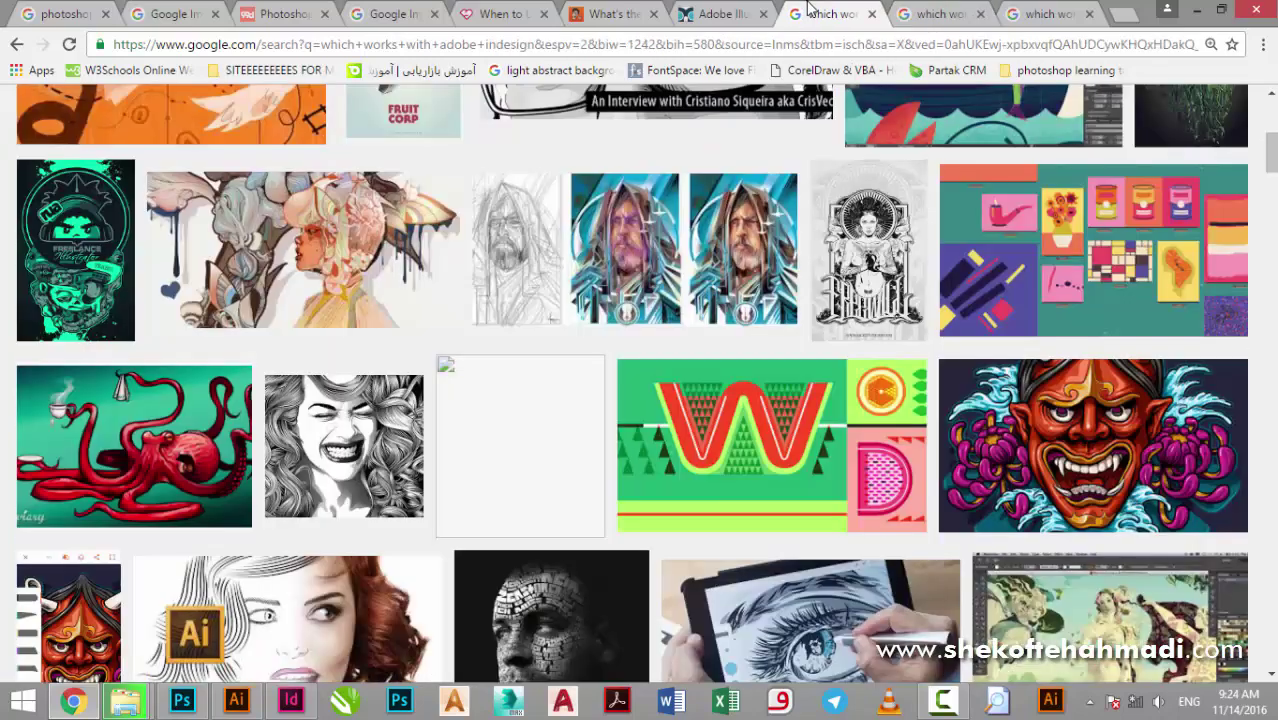
scroll(716, 405, "up", 3)
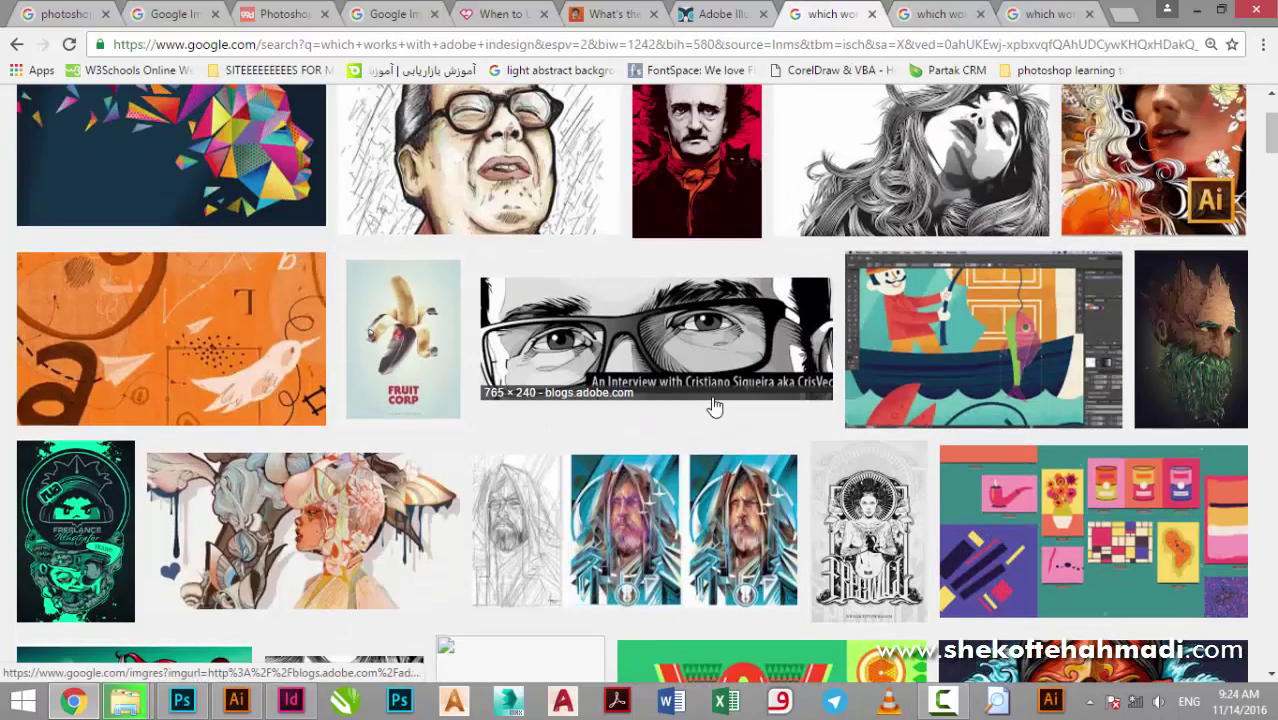
scroll(716, 405, "up", 2)
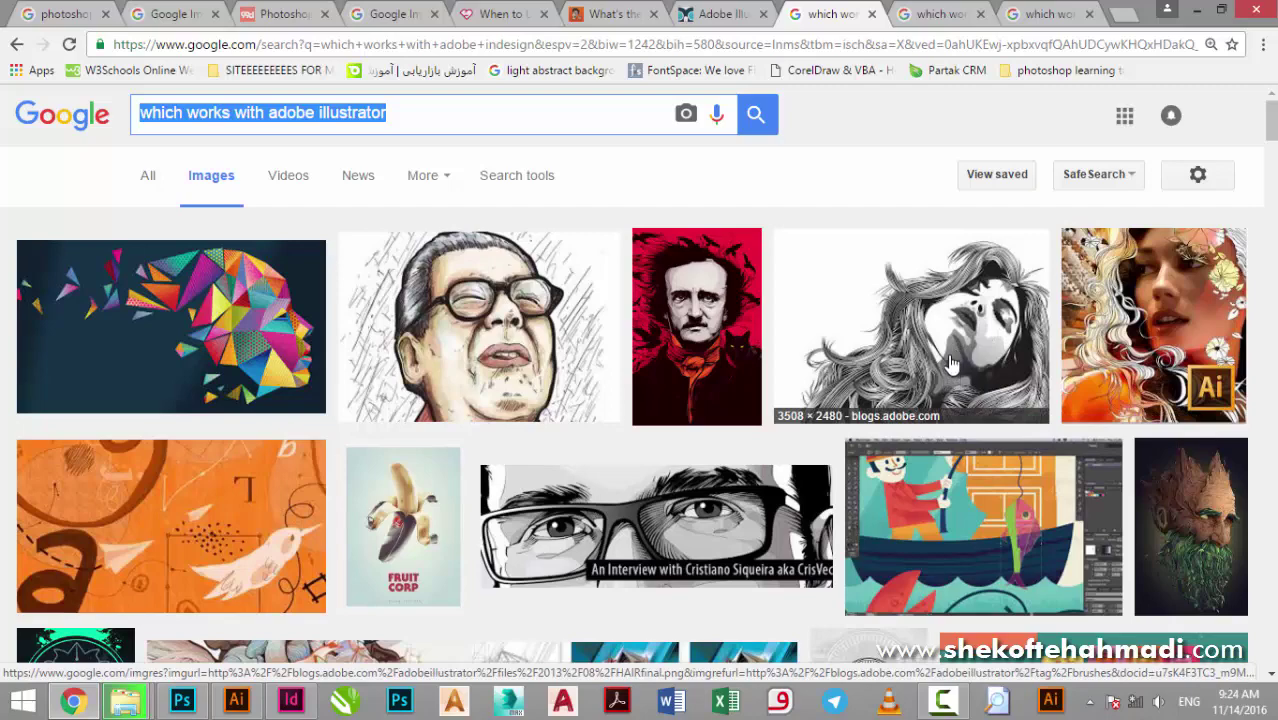
Step: Scroll through the Illustrator artwork examples to view more results
scroll(945, 373, "down", 4)
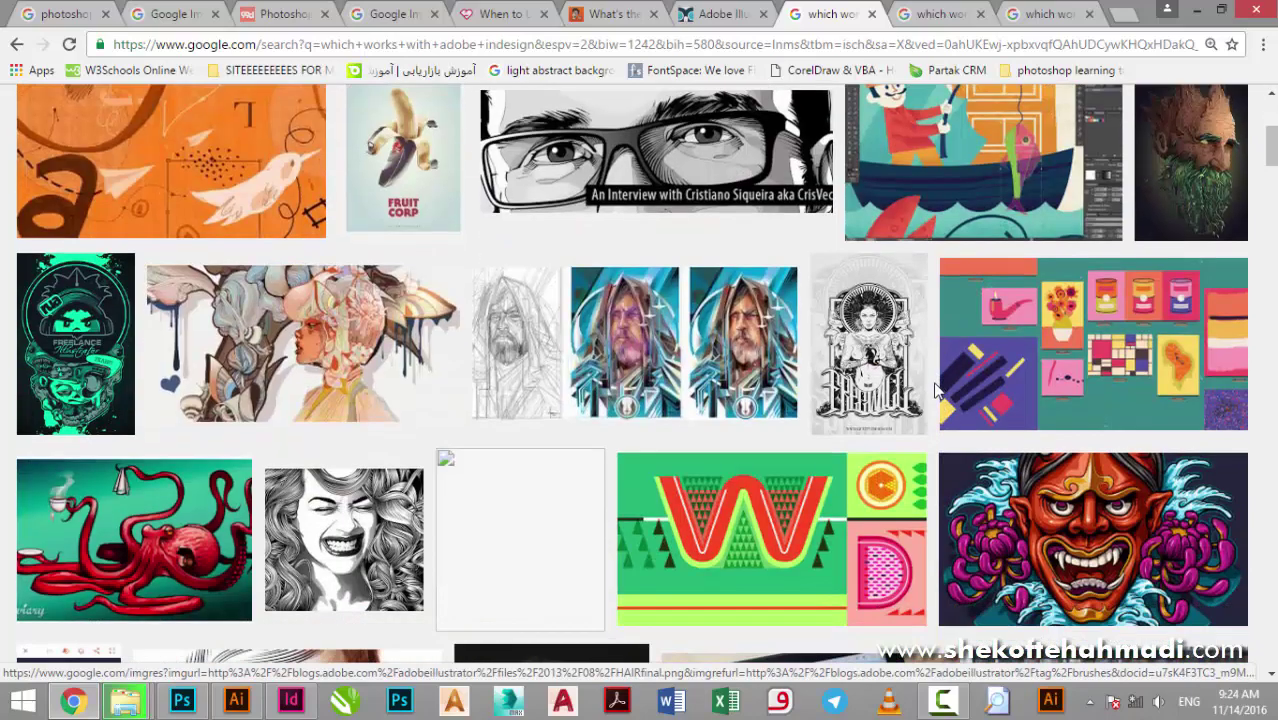
scroll(930, 401, "down", 2)
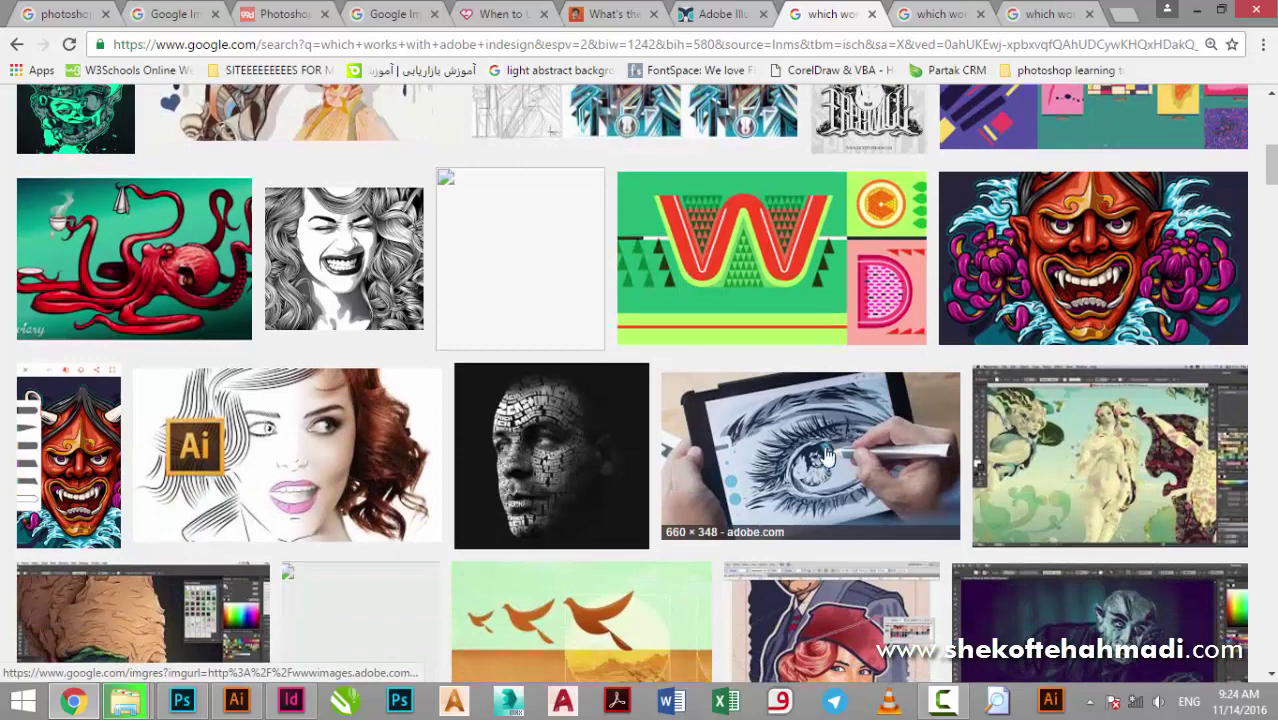
scroll(1067, 545, "down", 3)
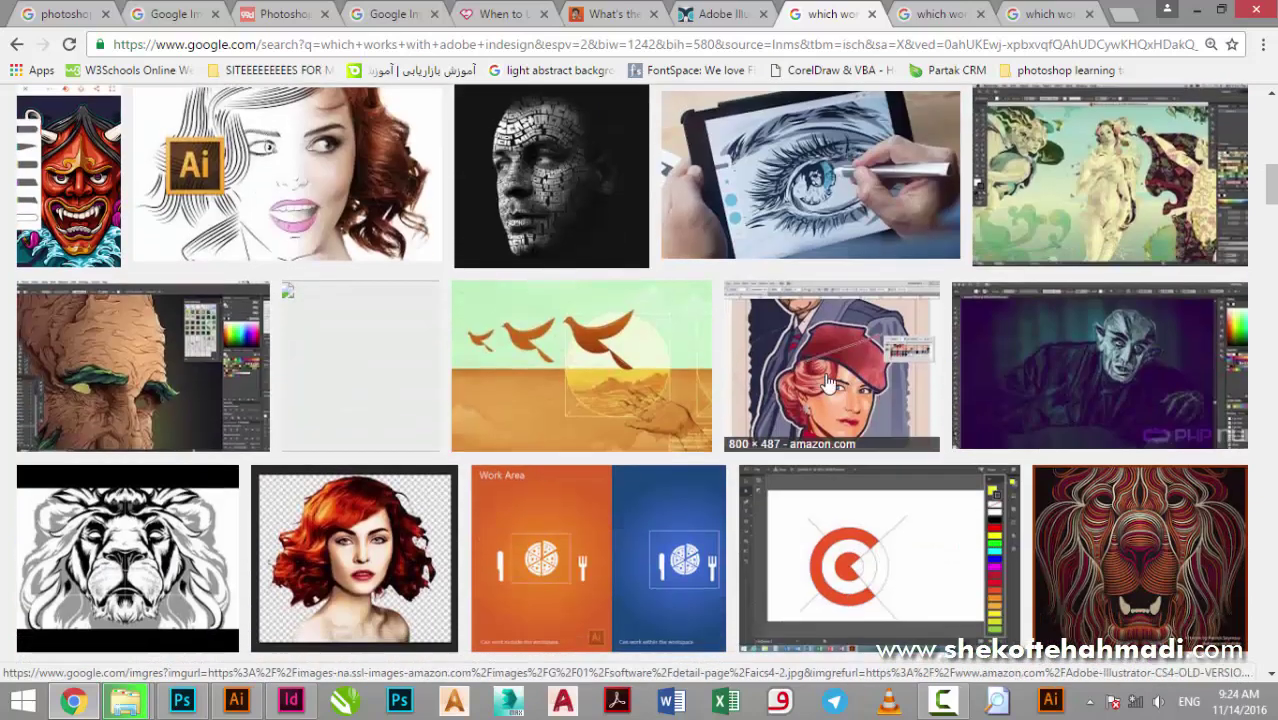
scroll(1075, 560, "down", 1)
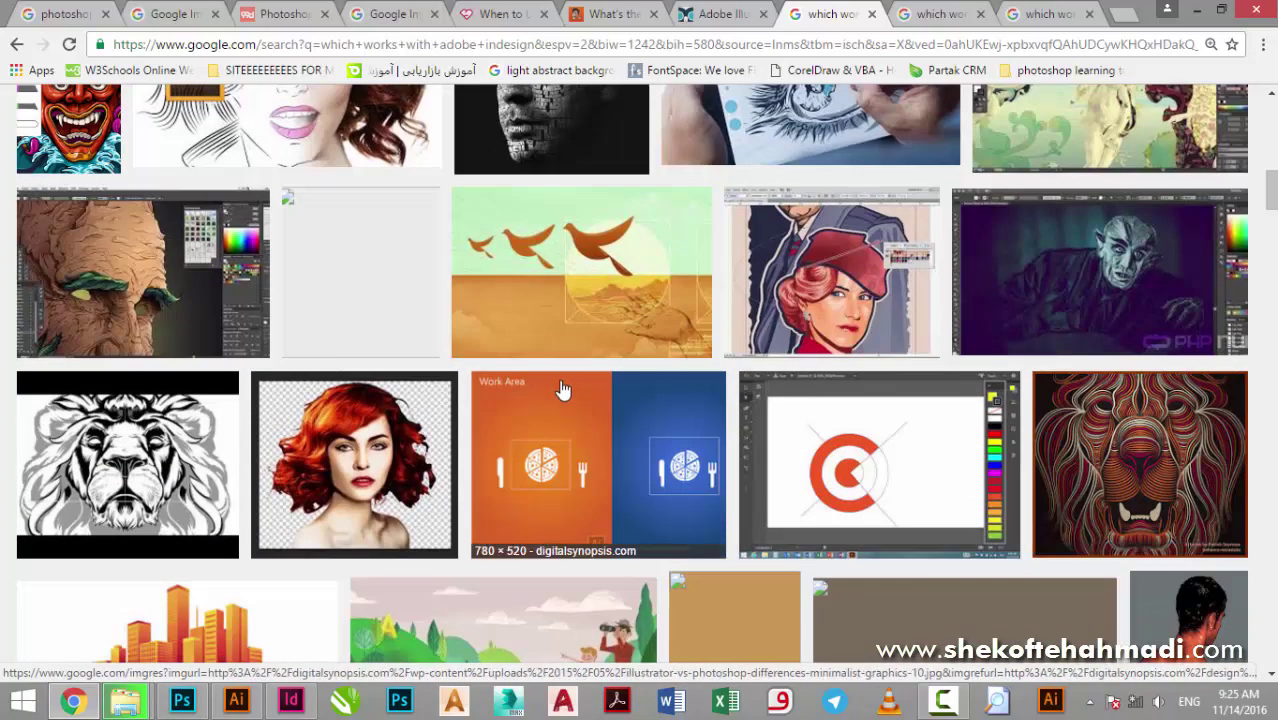
scroll(57, 330, "down", 2)
scroll(57, 368, "down", 1)
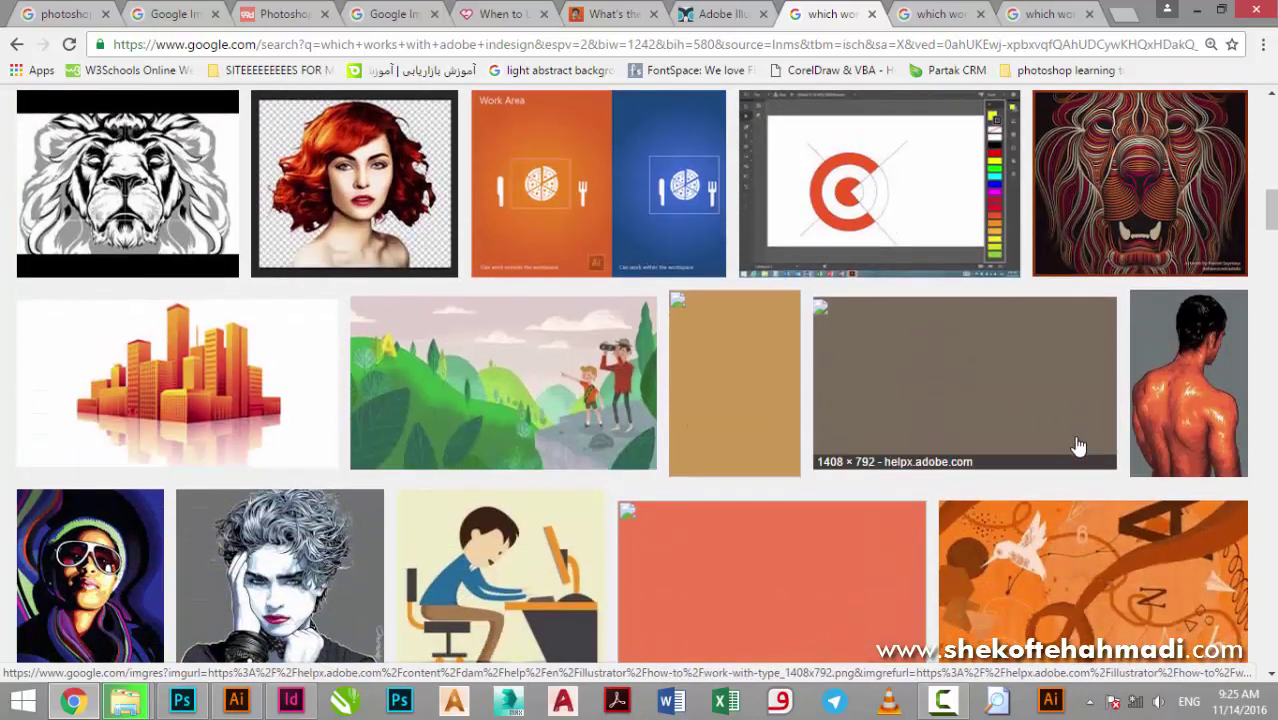
scroll(255, 563, "down", 1)
scroll(255, 563, "down", 2)
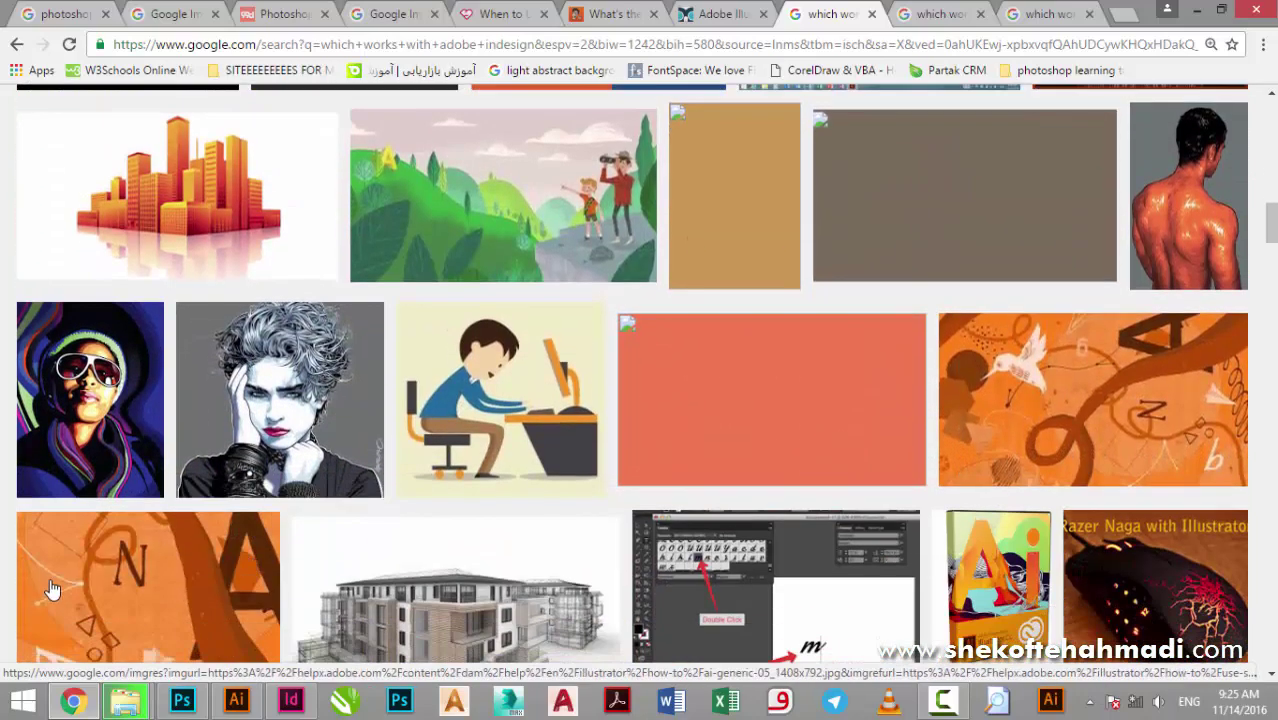
scroll(735, 563, "down", 2)
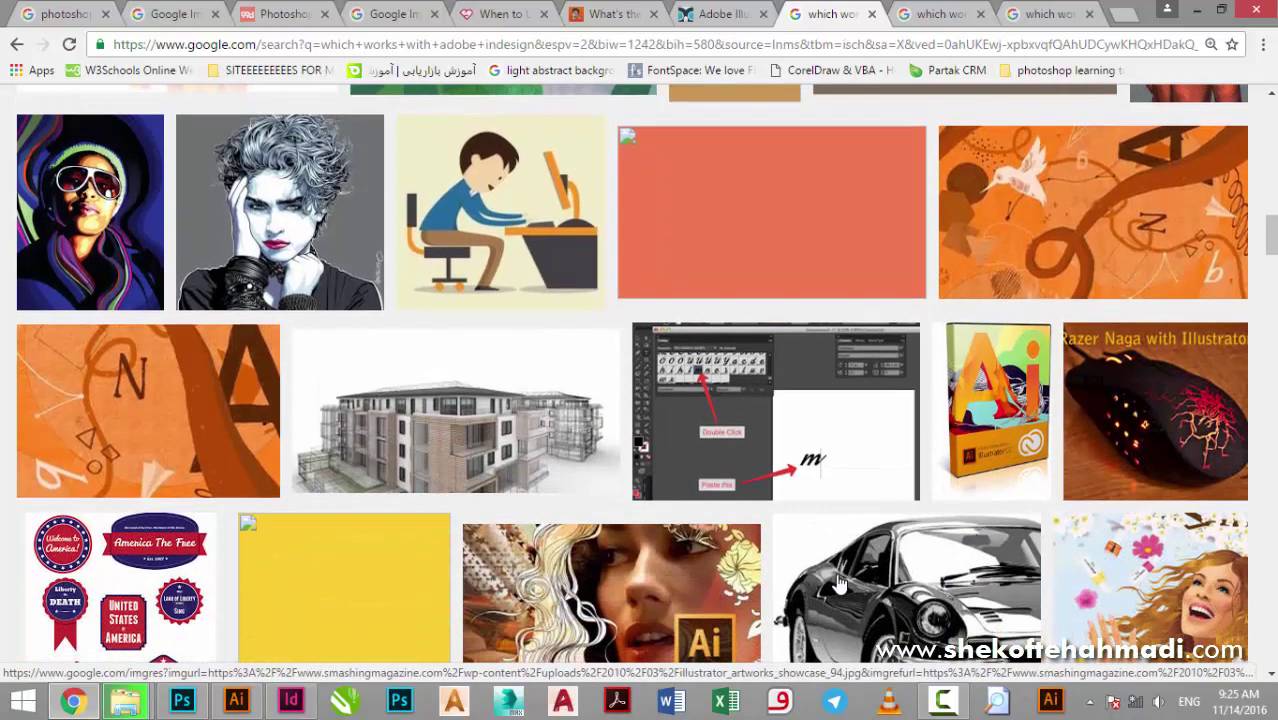
scroll(240, 400, "up", 2)
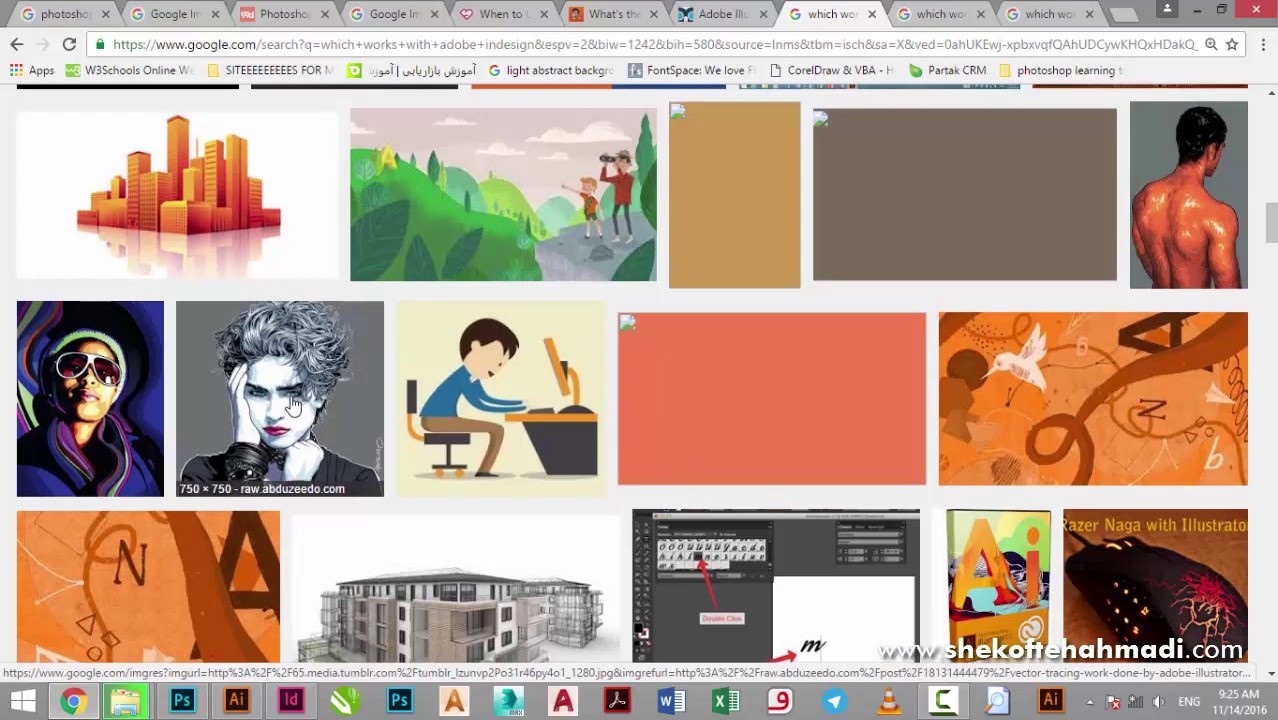
scroll(290, 400, "down", 2)
scroll(414, 389, "down", 4)
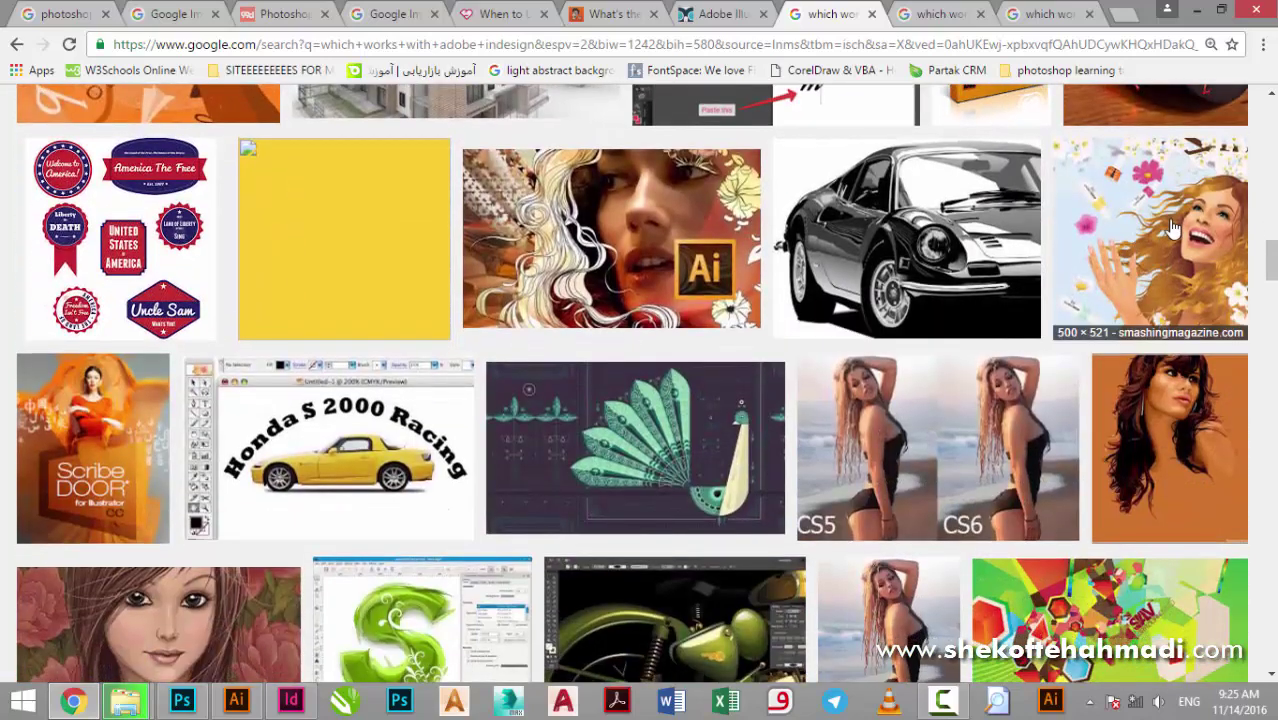
scroll(408, 228, "up", 1)
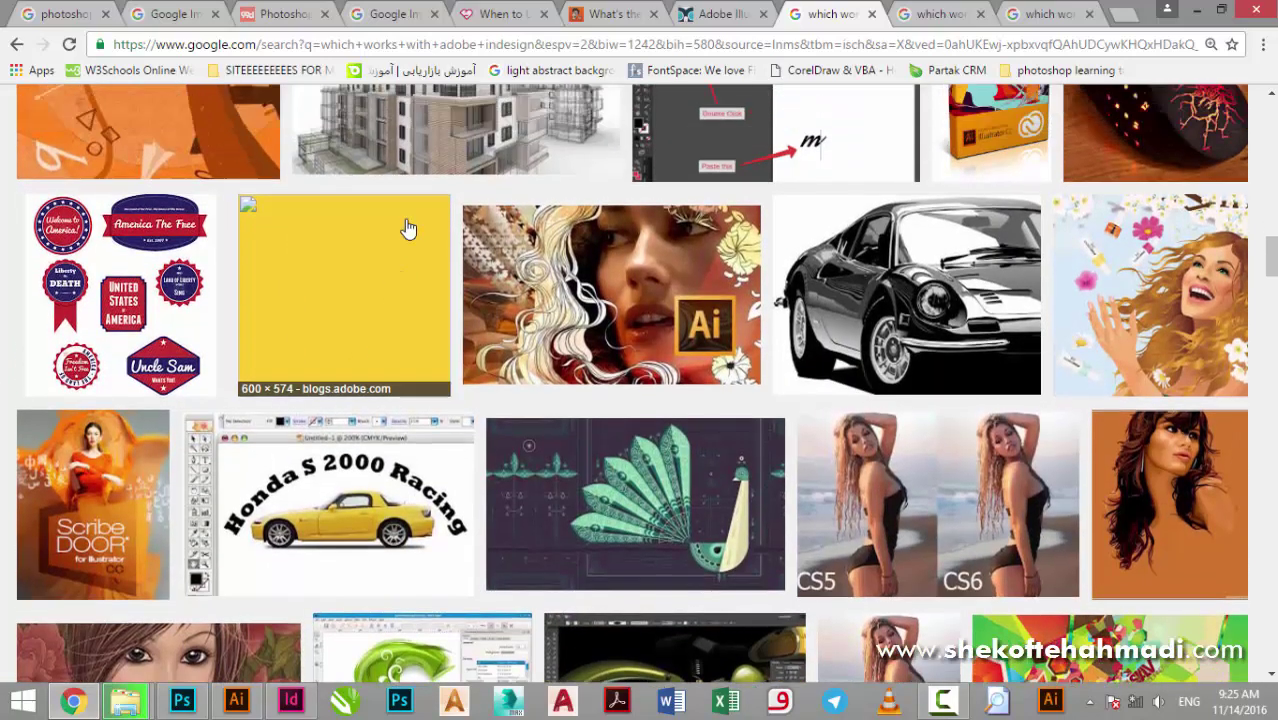
scroll(408, 228, "up", 2)
Step: Browse the Illustrator packaging design image results
left_click(925, 12)
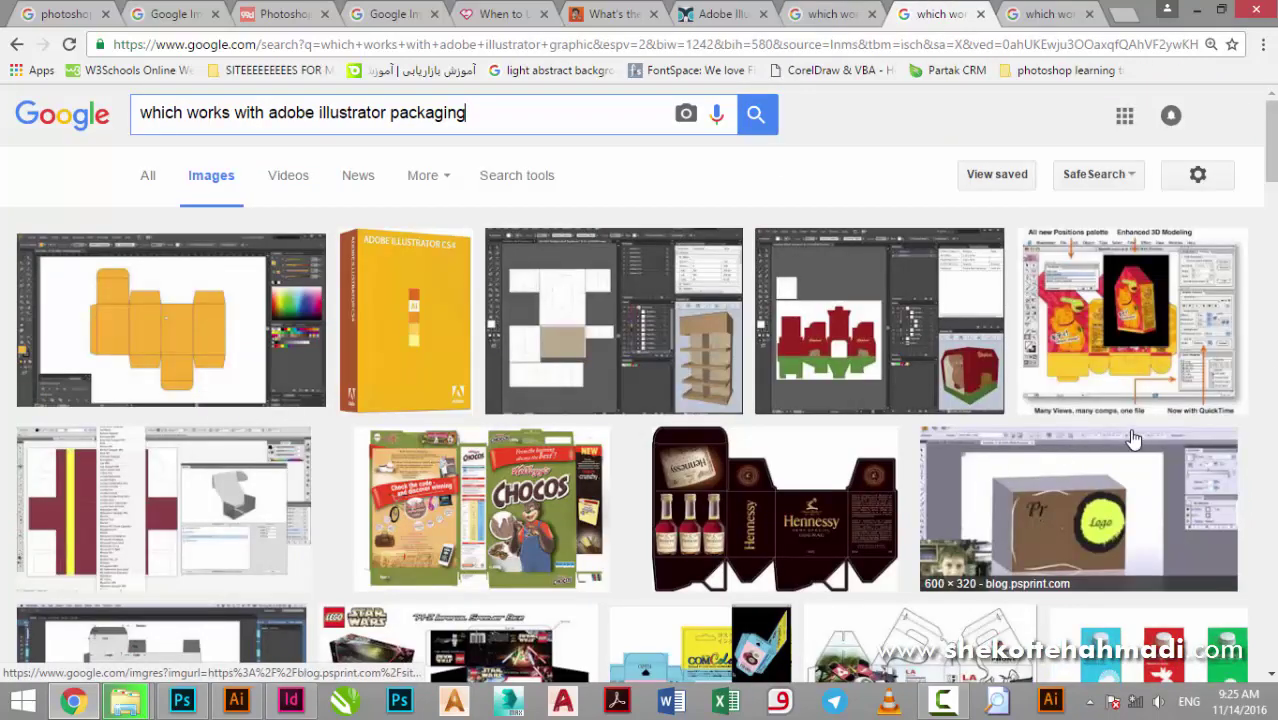
scroll(648, 487, "down", 2)
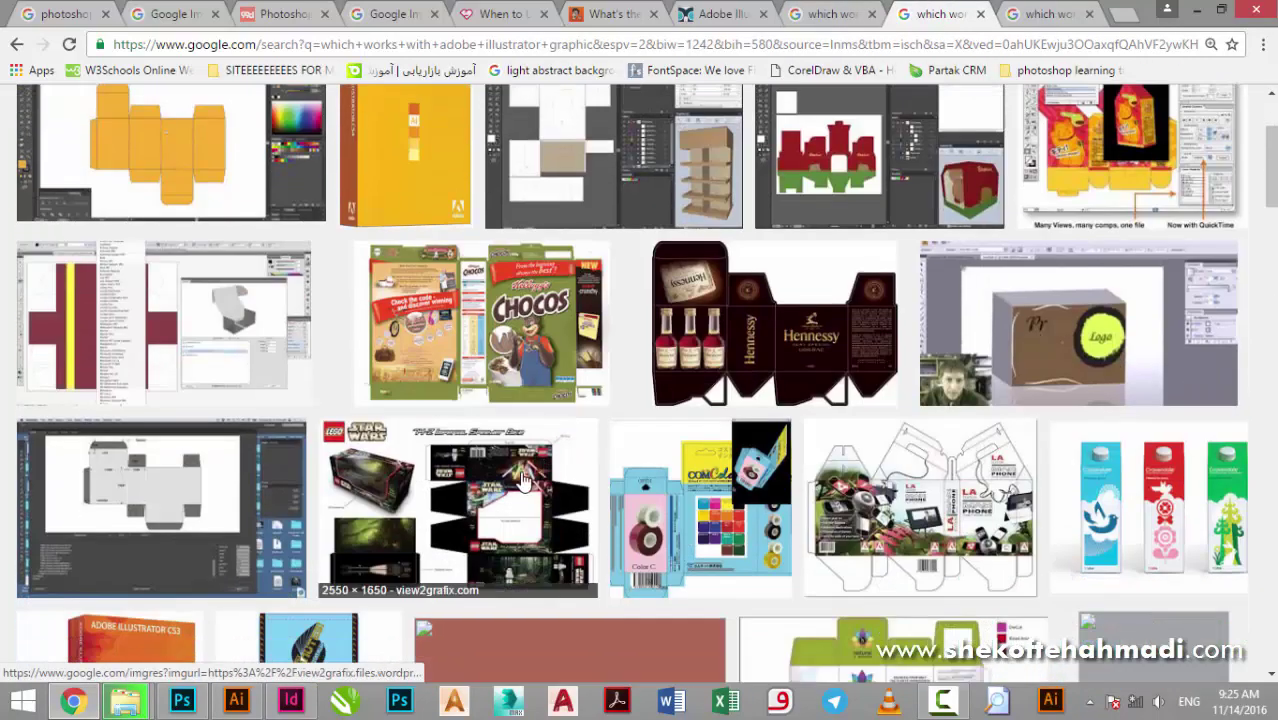
scroll(471, 366, "down", 4)
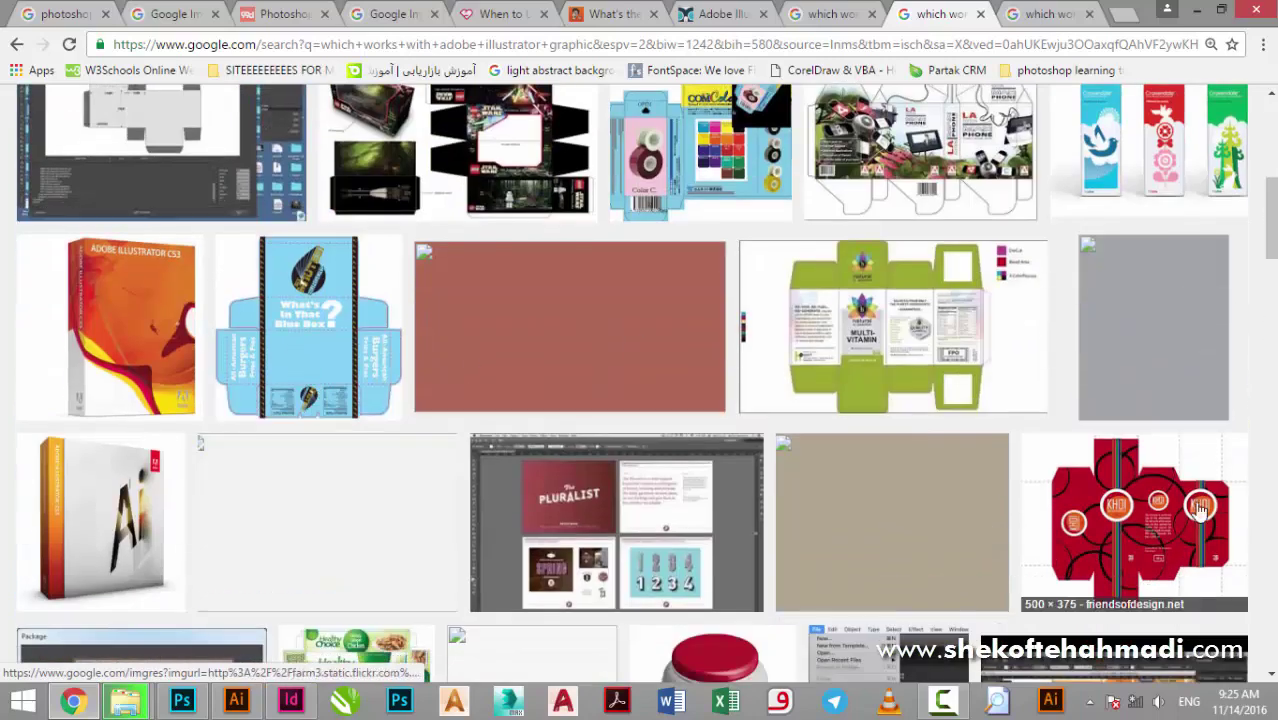
scroll(608, 468, "down", 1)
scroll(608, 468, "down", 2)
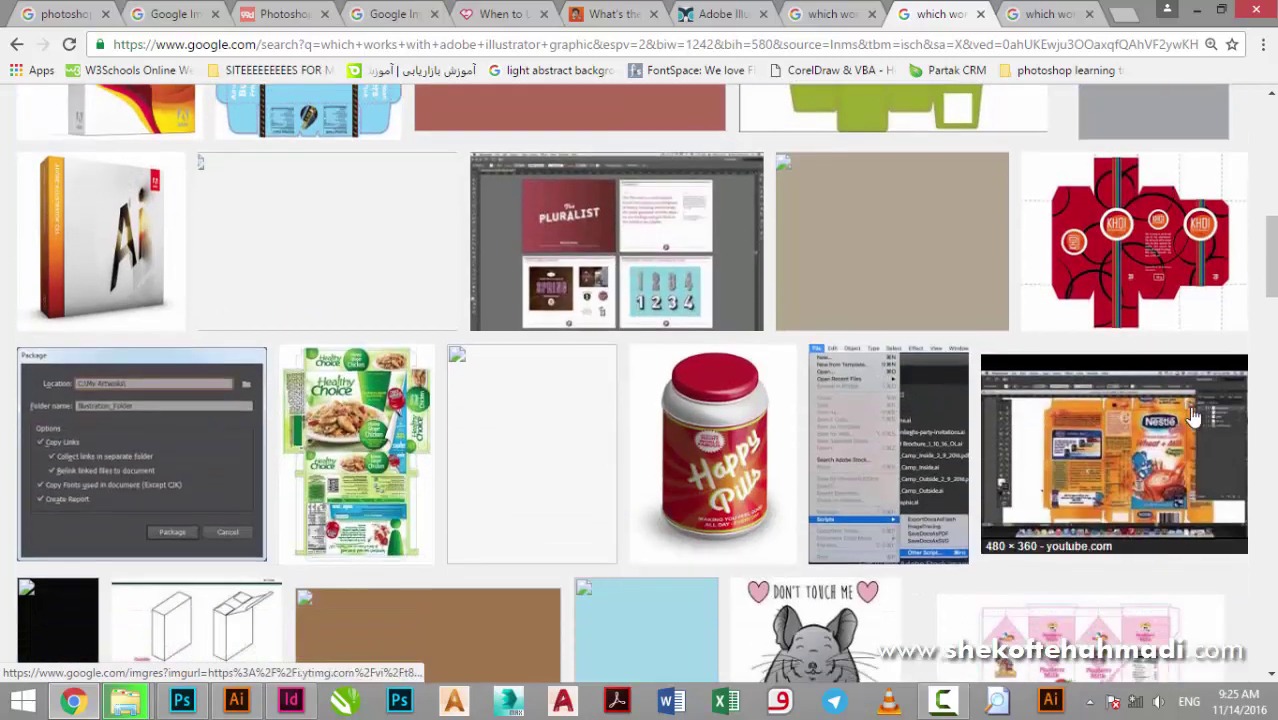
Step: Move to the Illustrator logo results tab and scroll through the logos
key("ctrl+Tab")
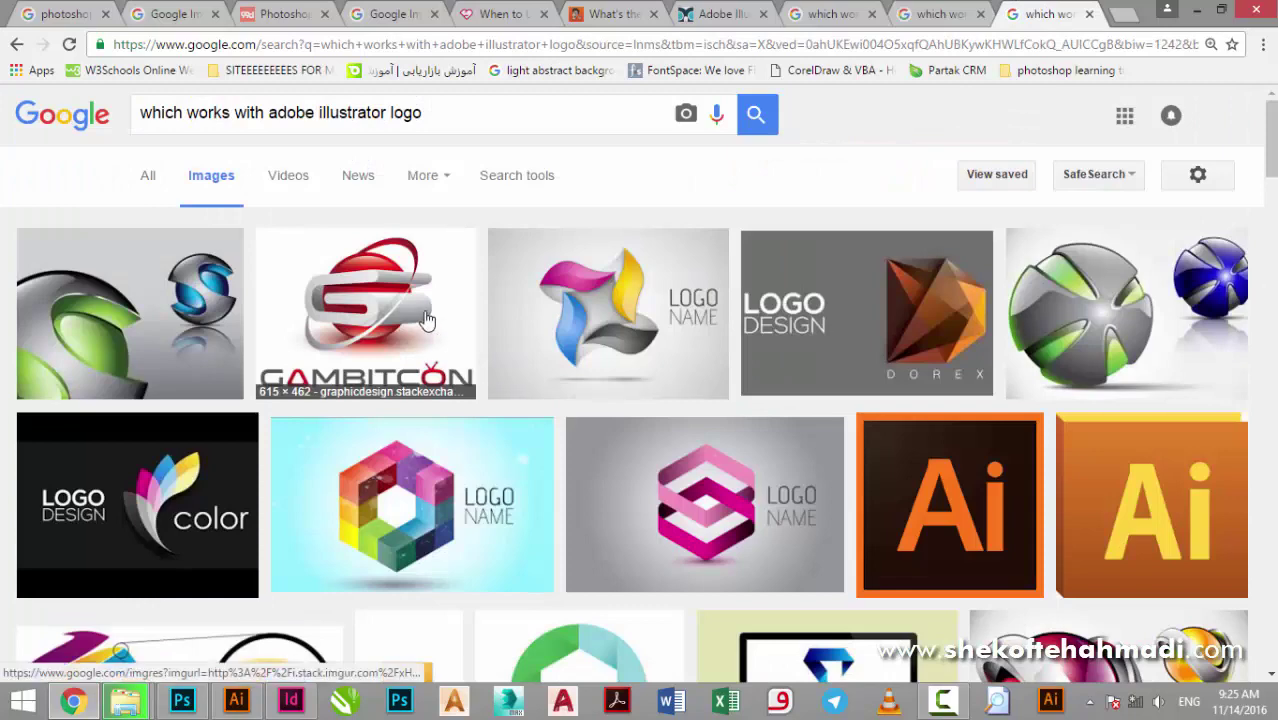
scroll(910, 417, "down", 1)
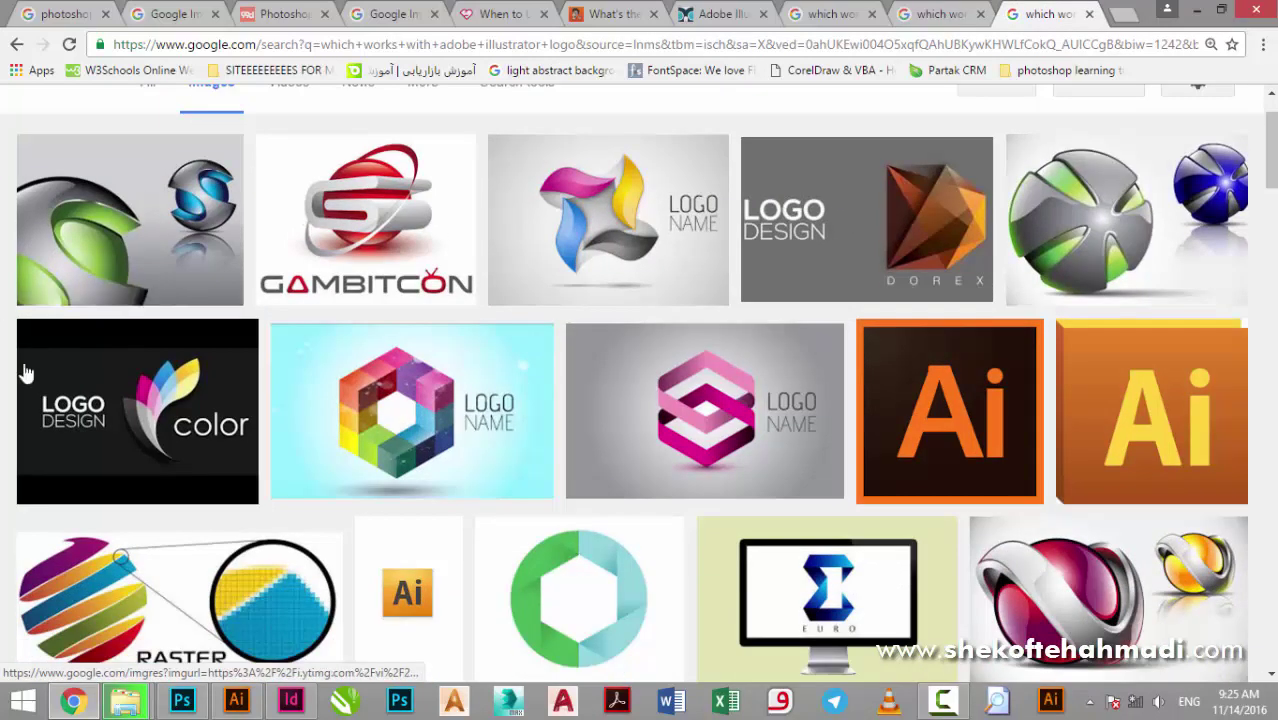
scroll(278, 273, "down", 3)
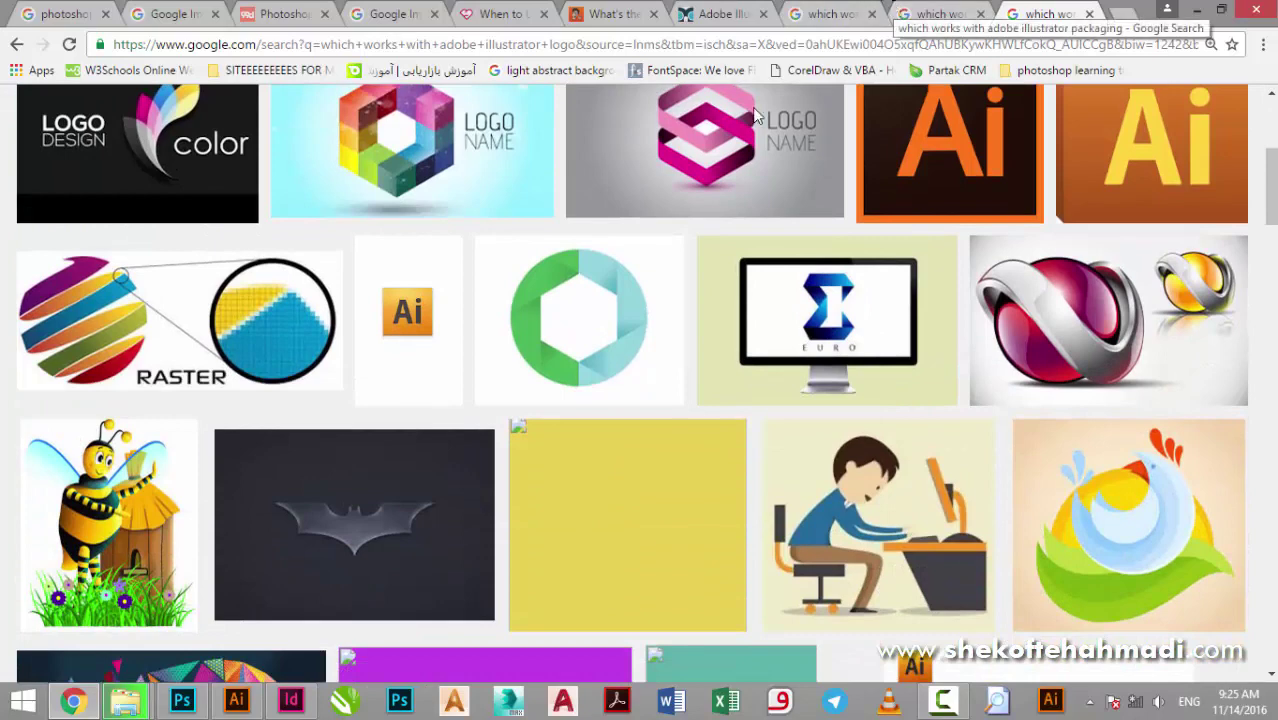
Step: Glance at the empty Photoshop workspace, then return to Illustrator's start screen
left_click(186, 703)
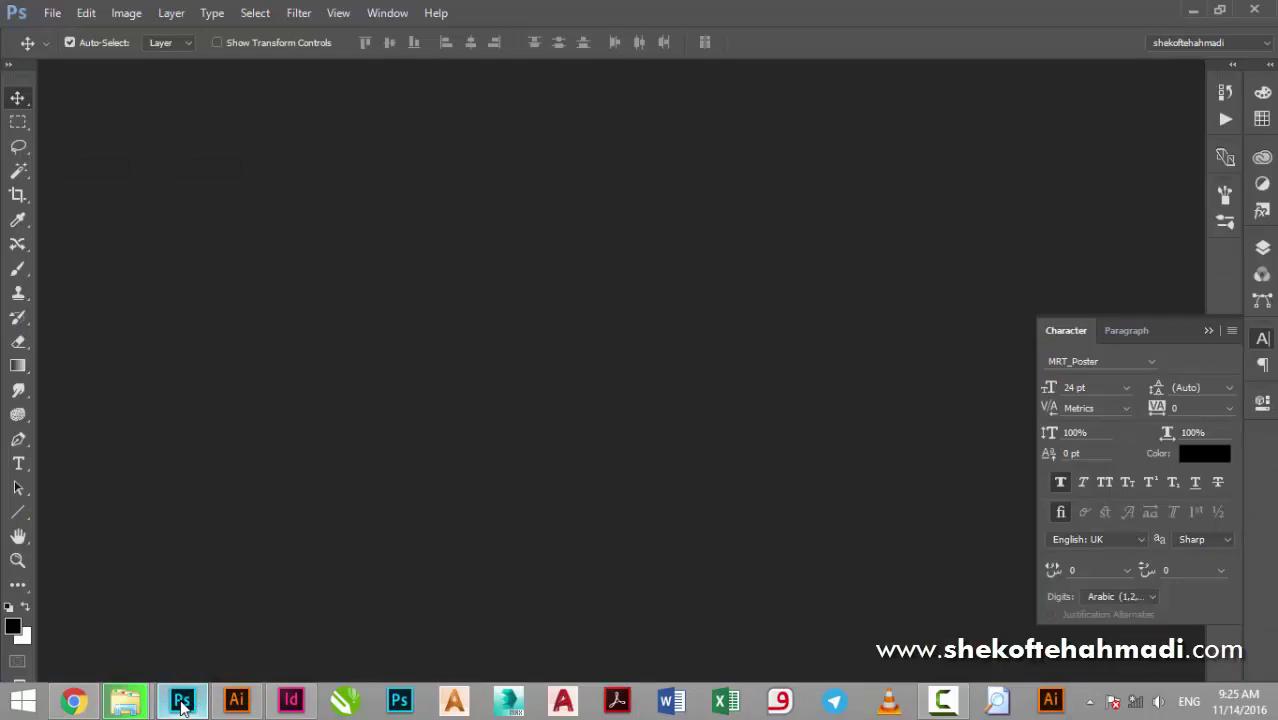
left_click(228, 706)
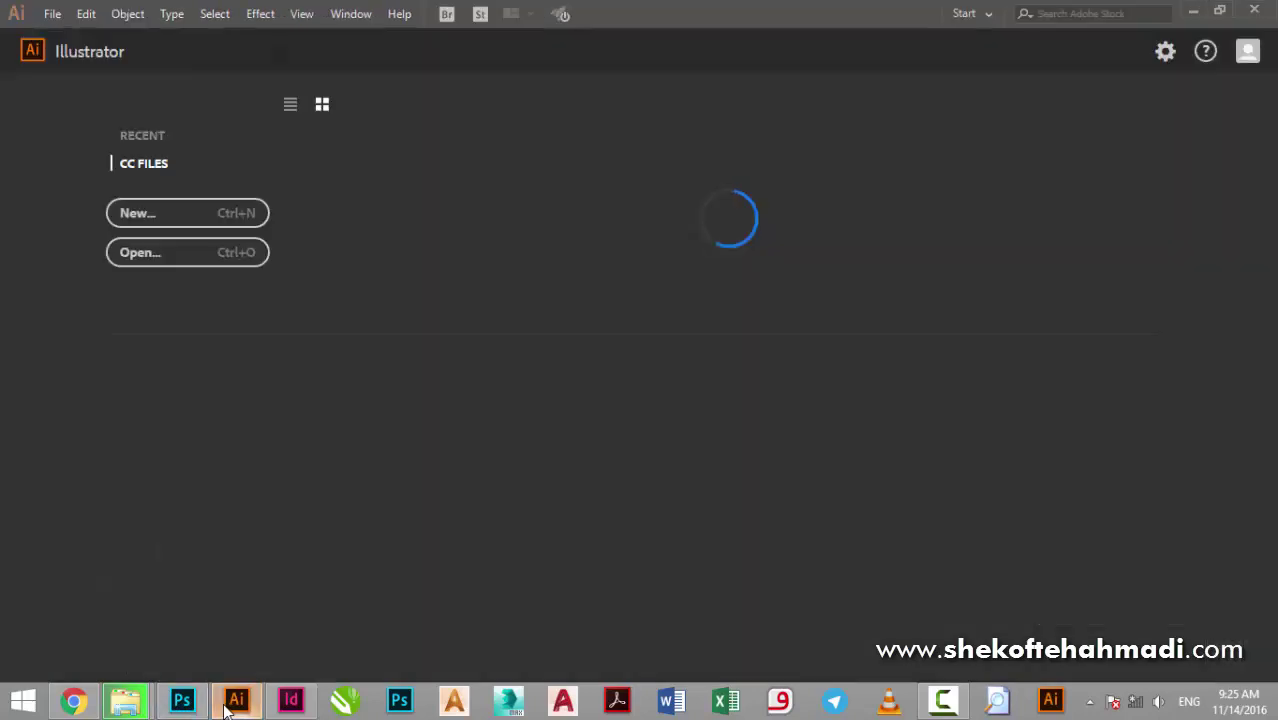
Step: Preview the A3 and A4 new-document presets, then cancel and close Illustrator CC 2017
left_click(175, 215)
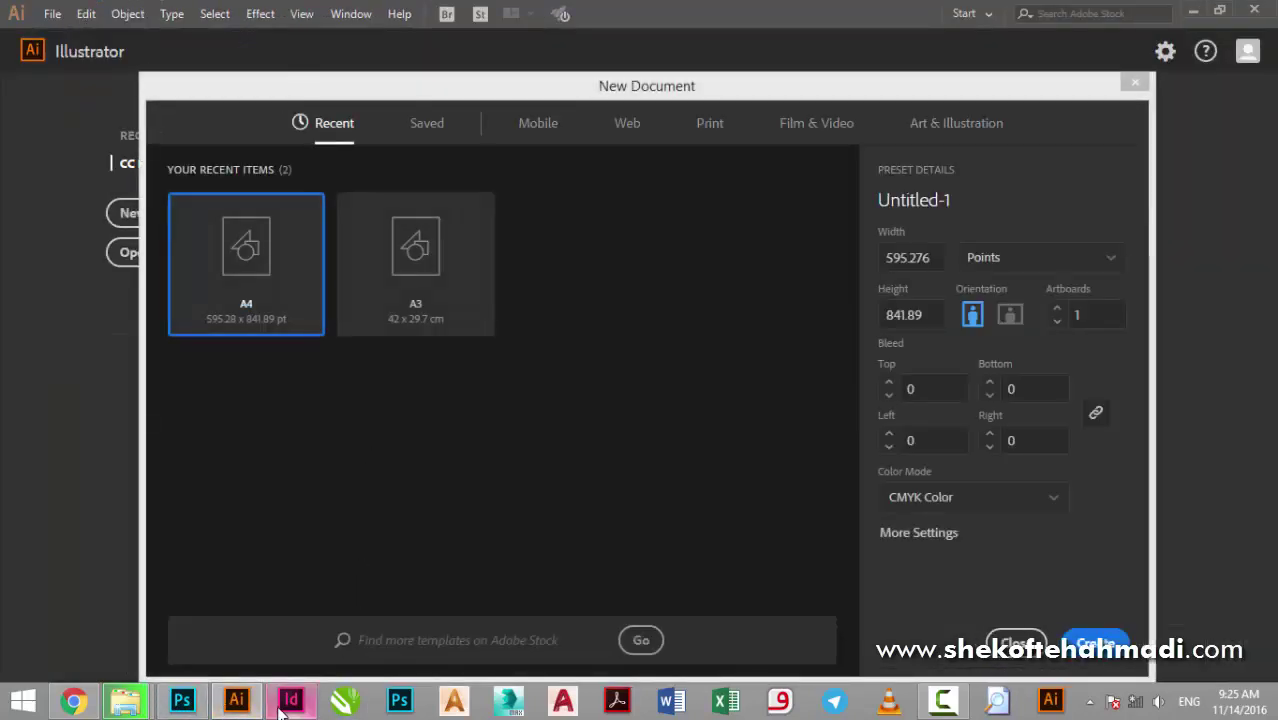
mouse_move(291, 701)
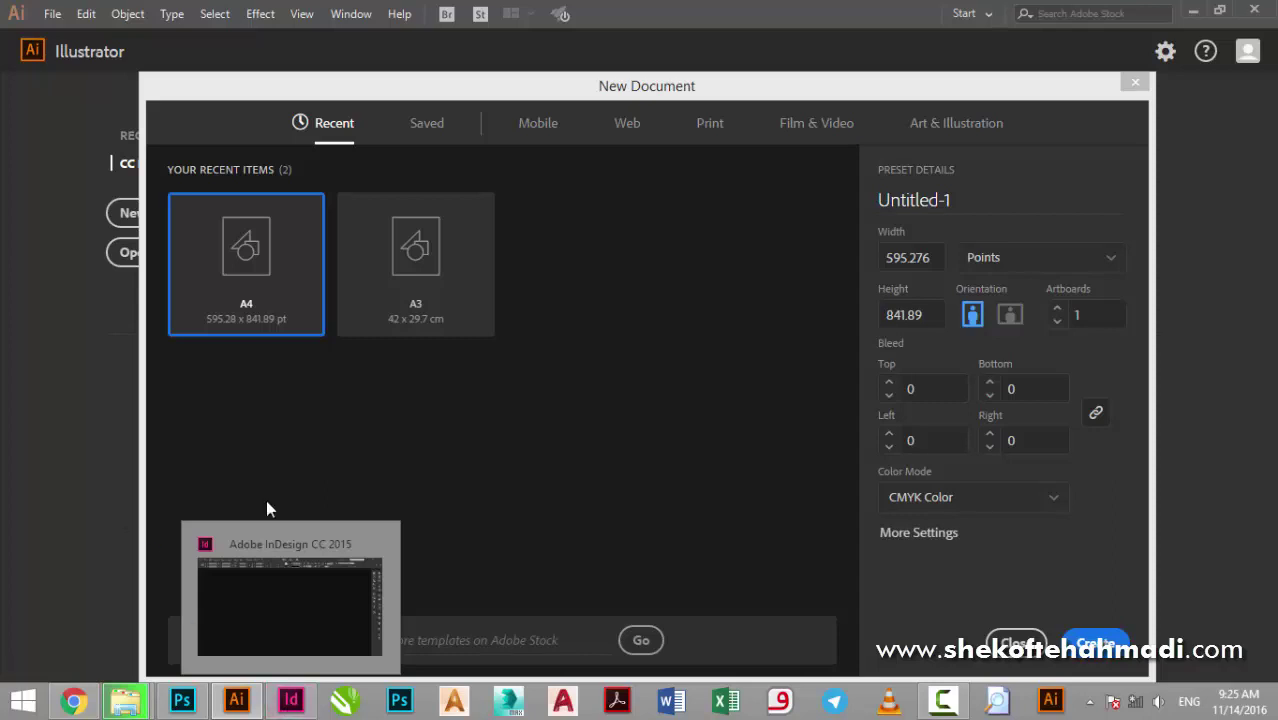
left_click(240, 592)
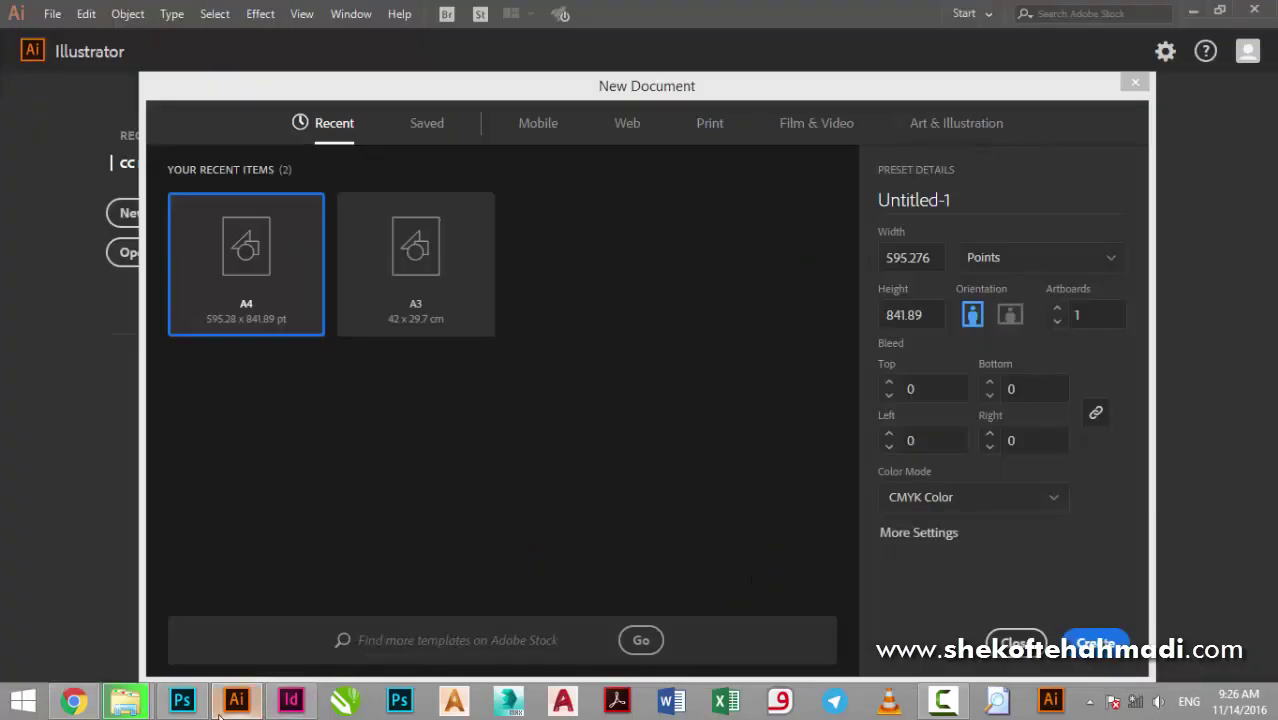
left_click(395, 275)
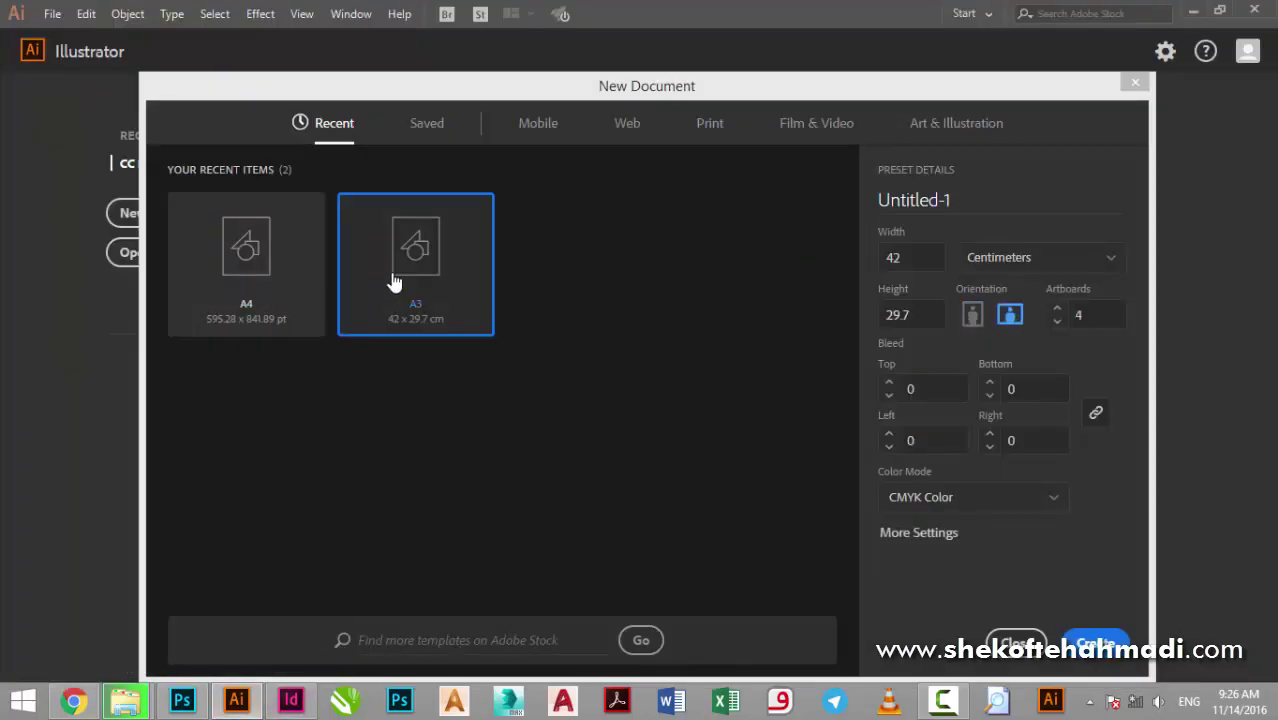
left_click(263, 265)
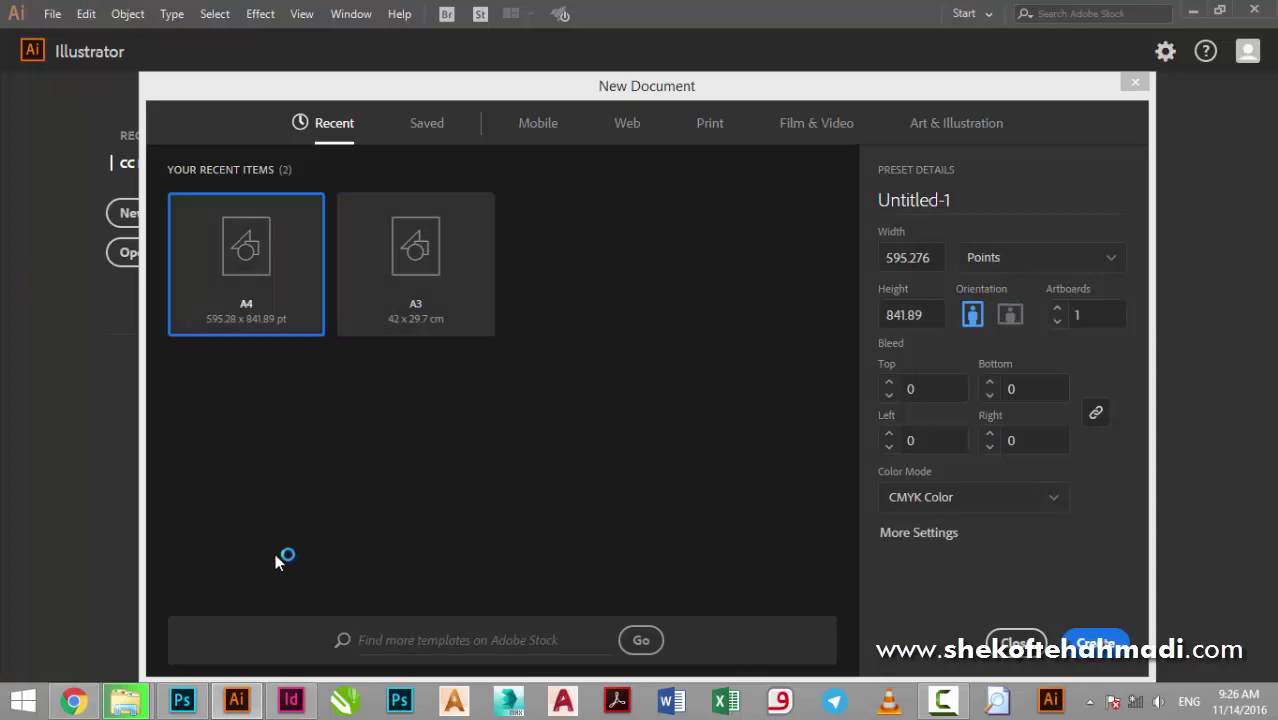
left_click(1135, 83)
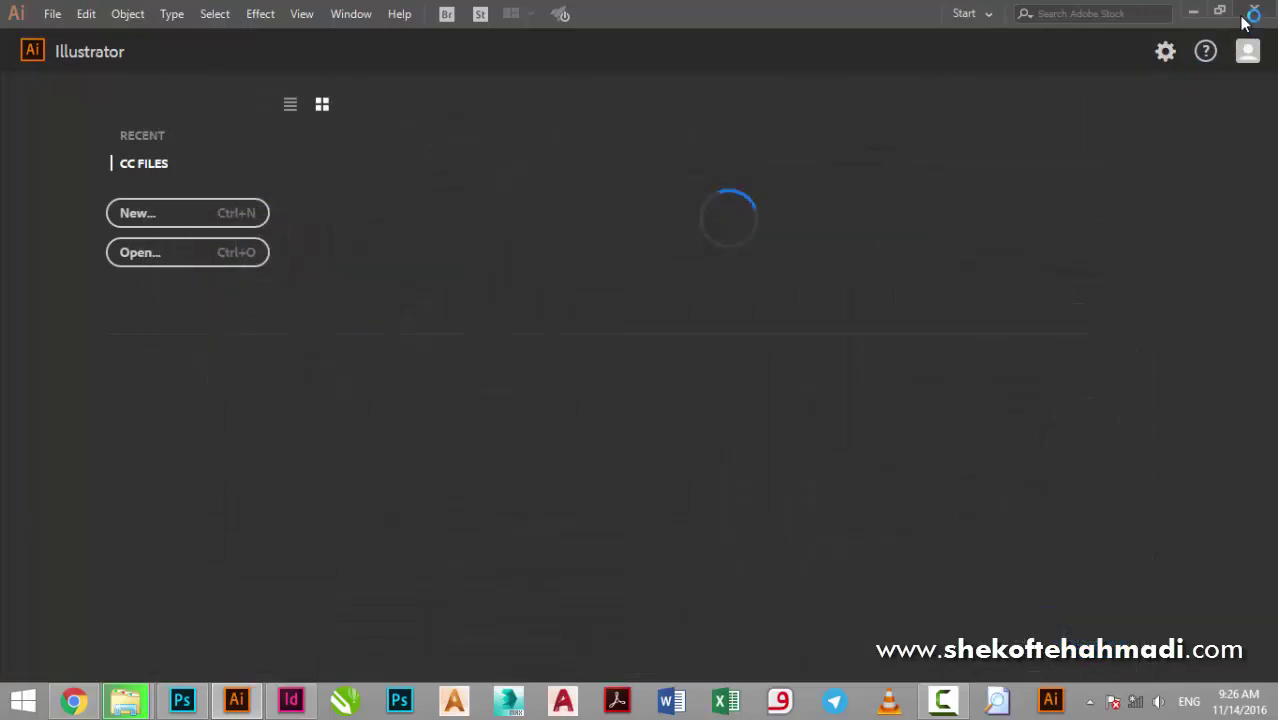
left_click(1045, 700)
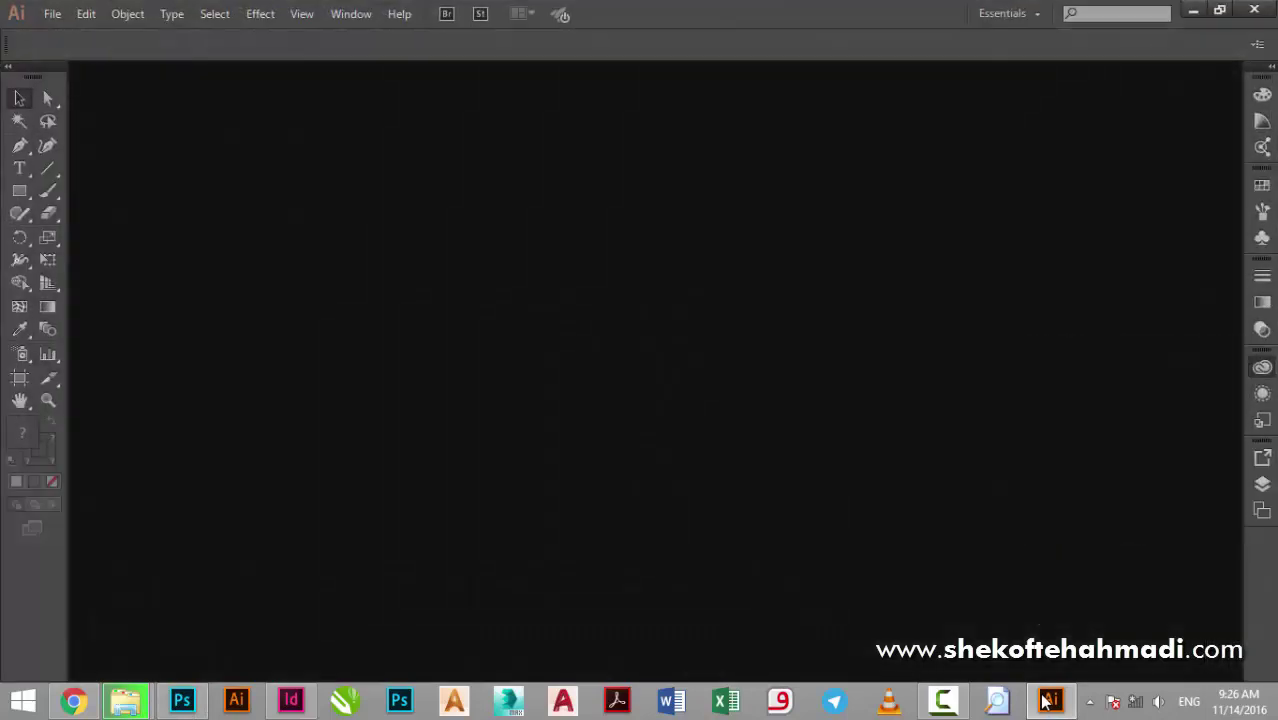
Step: Minimize Illustrator CC 2015, collapse Photoshop's Character panel, and relaunch Illustrator CC 2017
left_click(1045, 703)
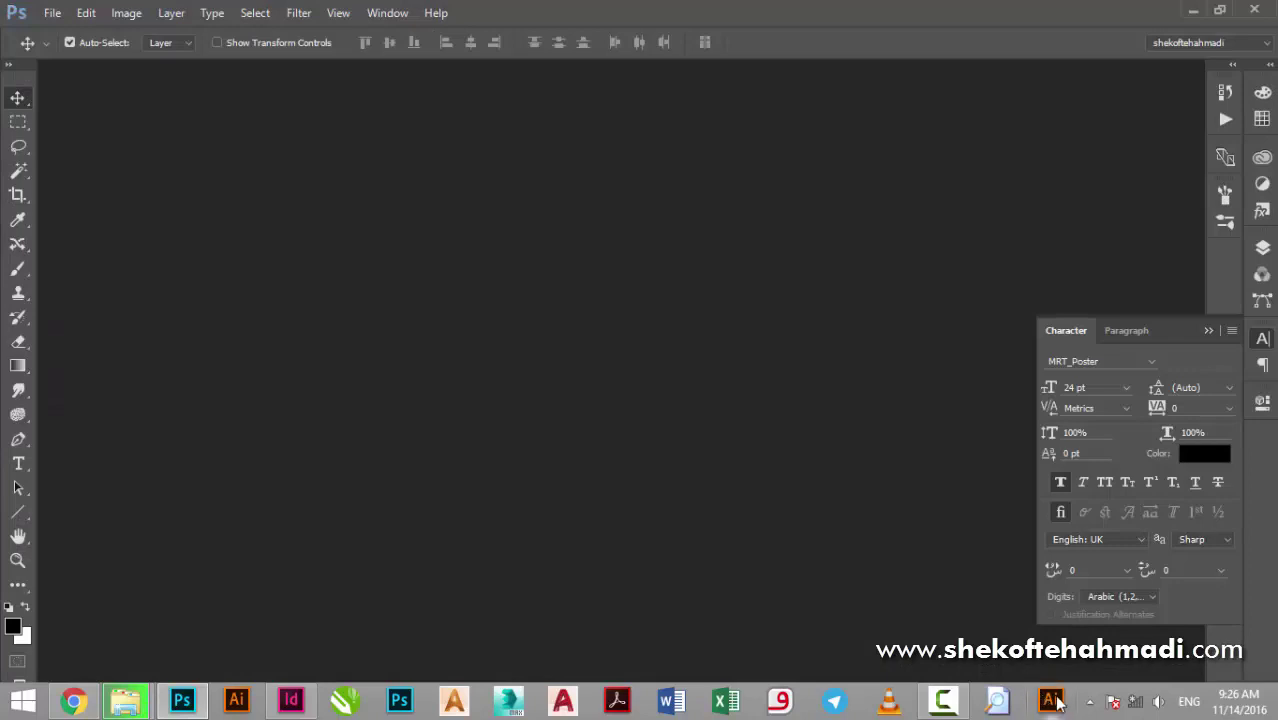
left_click(1262, 338)
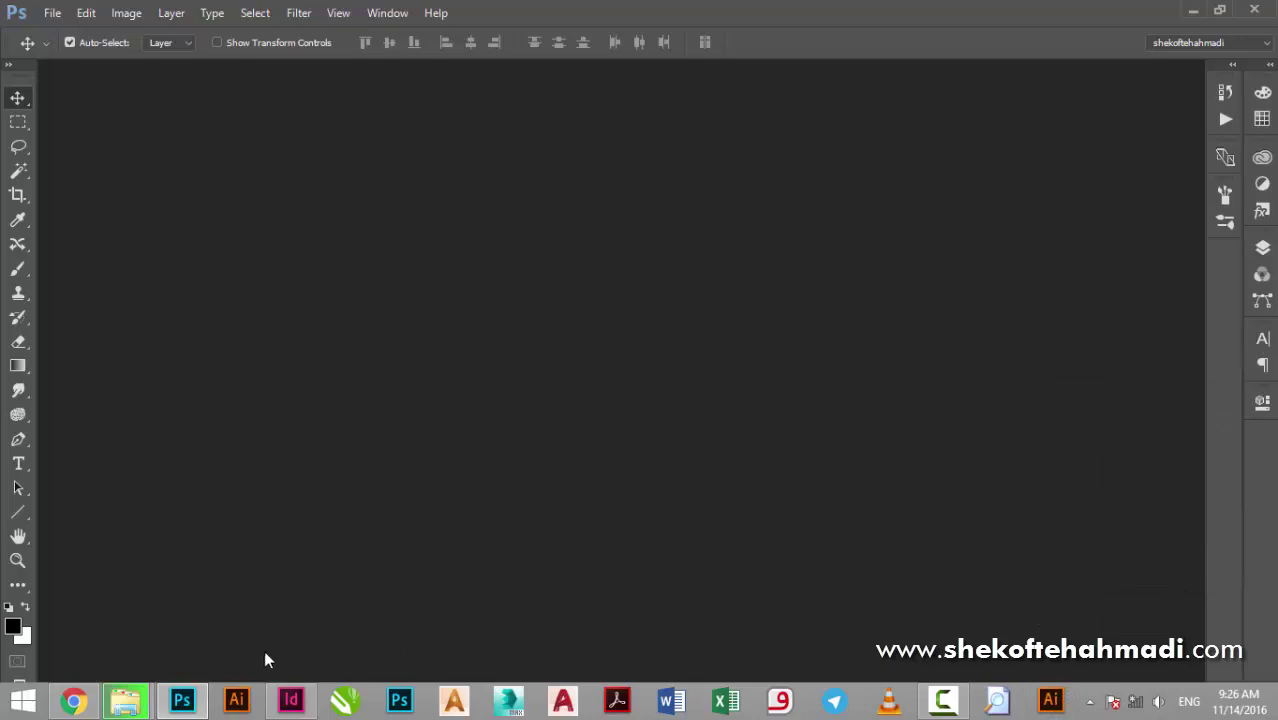
left_click(237, 706)
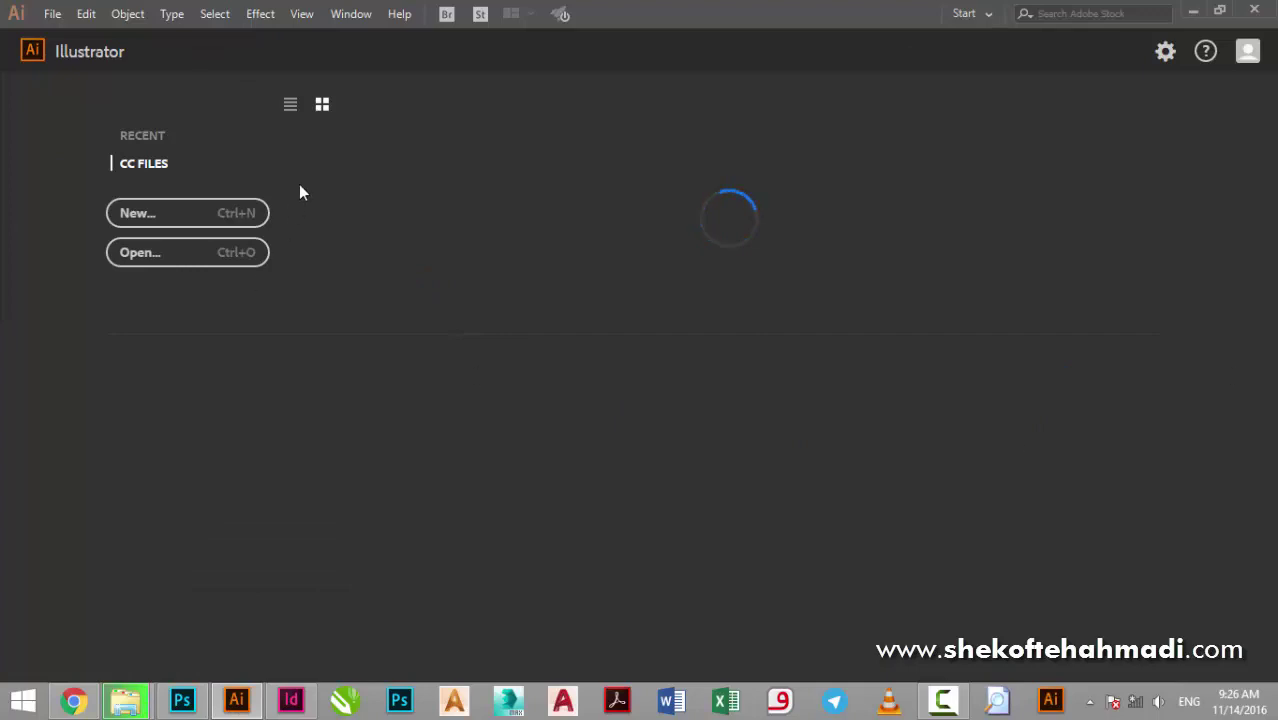
Step: Set recent files to list view, then open the A4 New Document dialog and move it aside
left_click(290, 106)
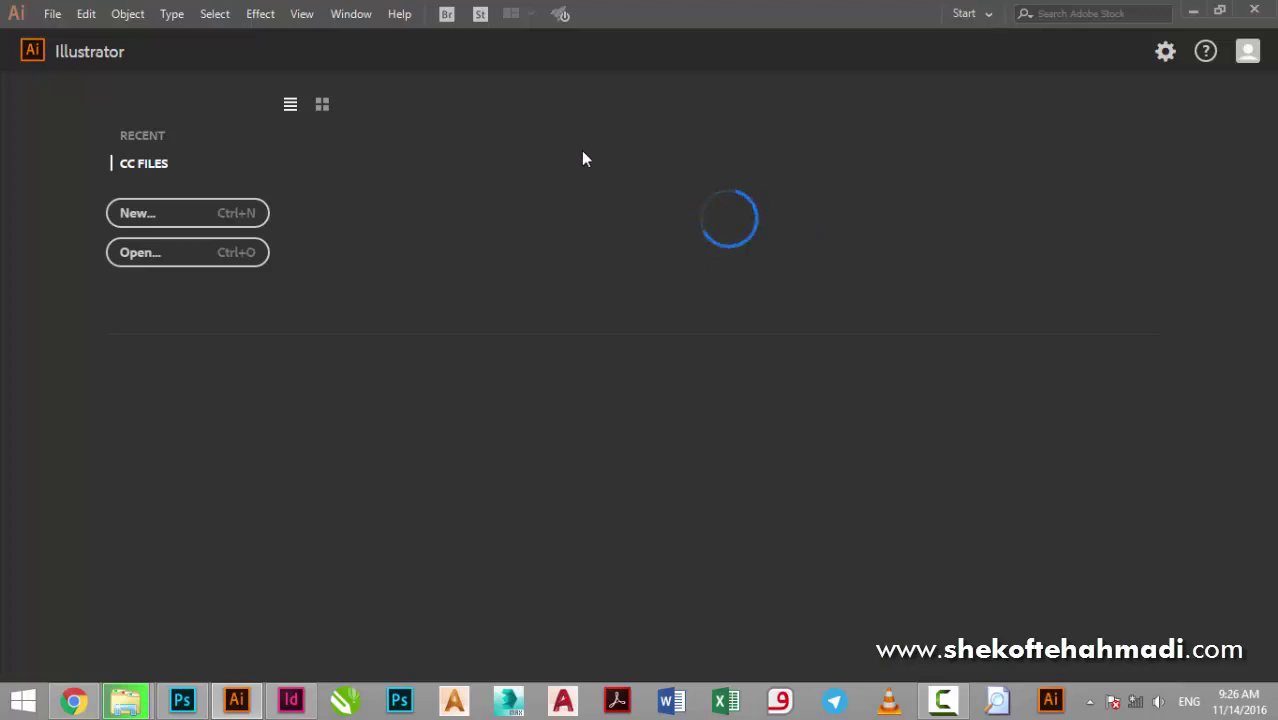
left_click(322, 106)
left_click(290, 108)
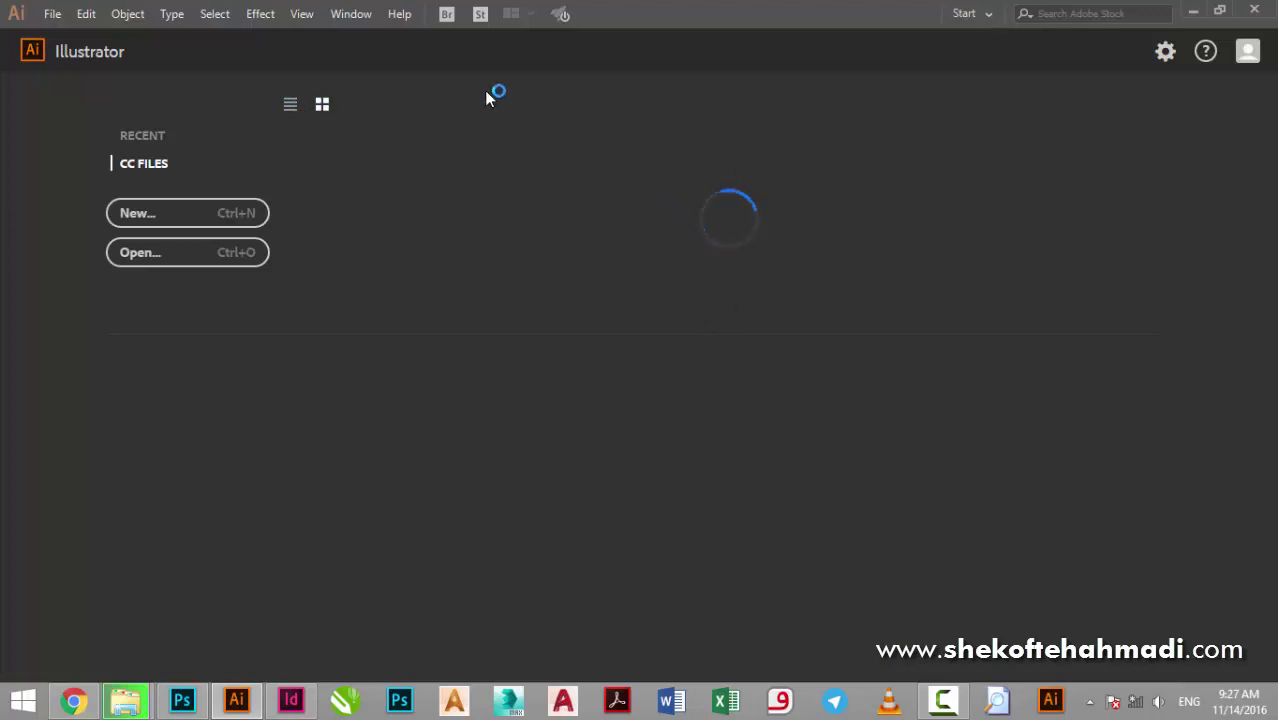
key("ctrl+n")
left_click(201, 220)
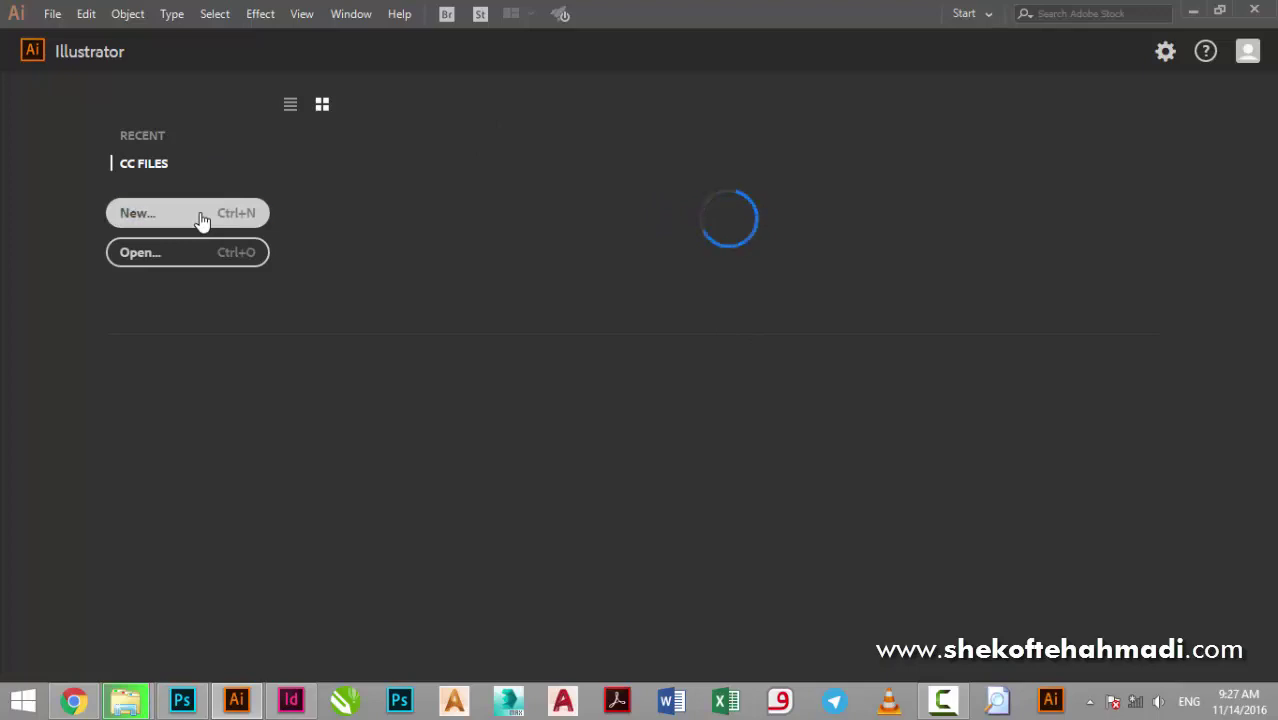
mouse_move(164, 124)
left_mouse_down()
mouse_move(386, 130)
mouse_move(160, 81)
left_mouse_up()
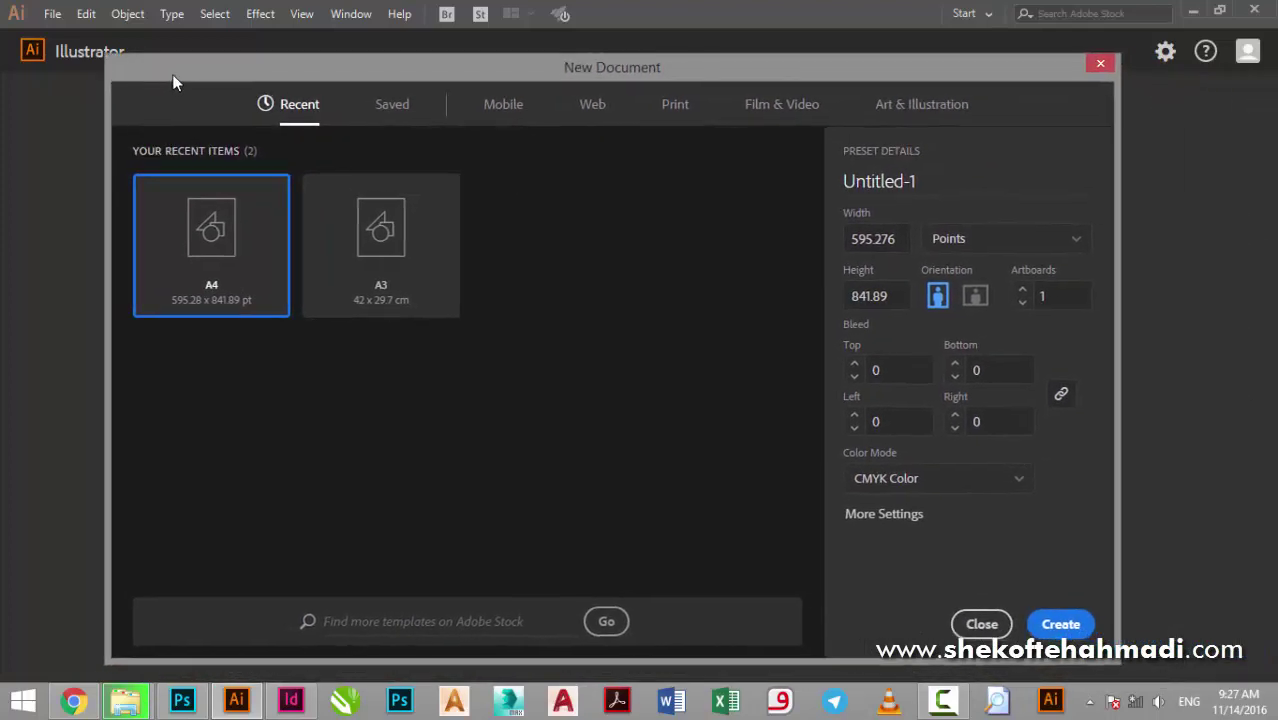
Step: Open More Settings for Untitled-1 (A4, CMYK, 300 ppi) and position the dialog
left_click_drag(329, 82, 339, 84)
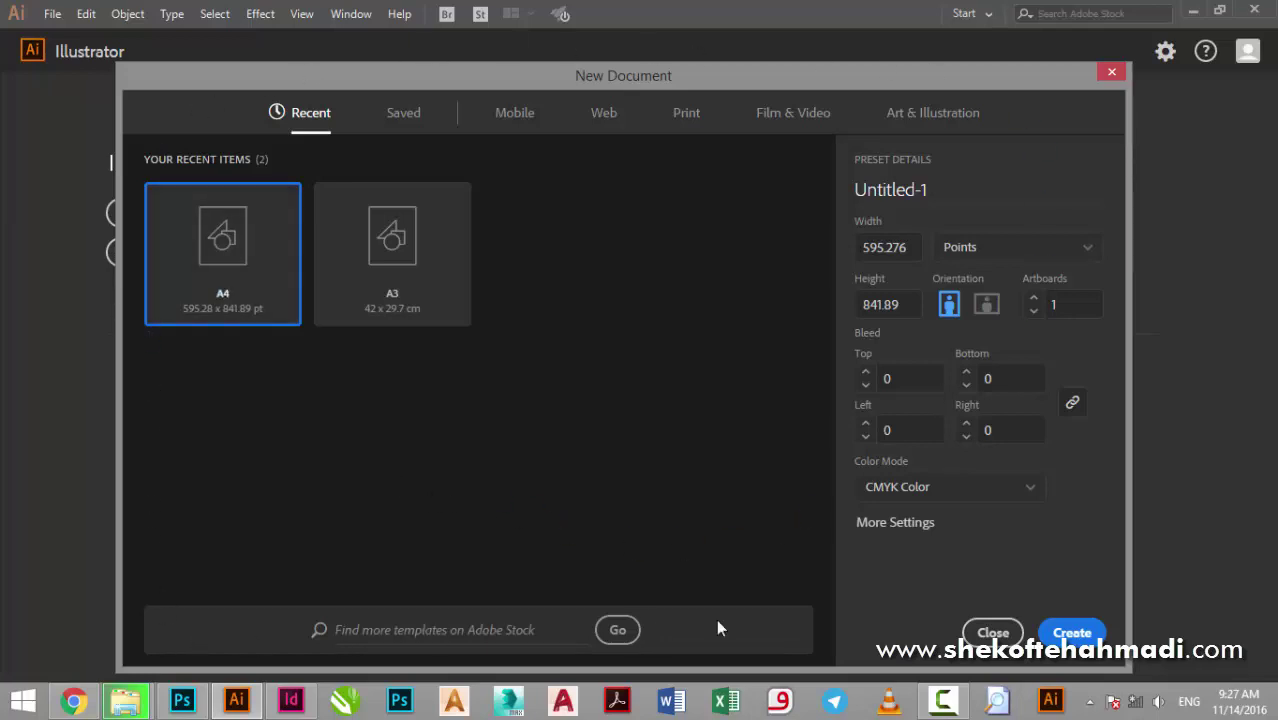
left_click(892, 523)
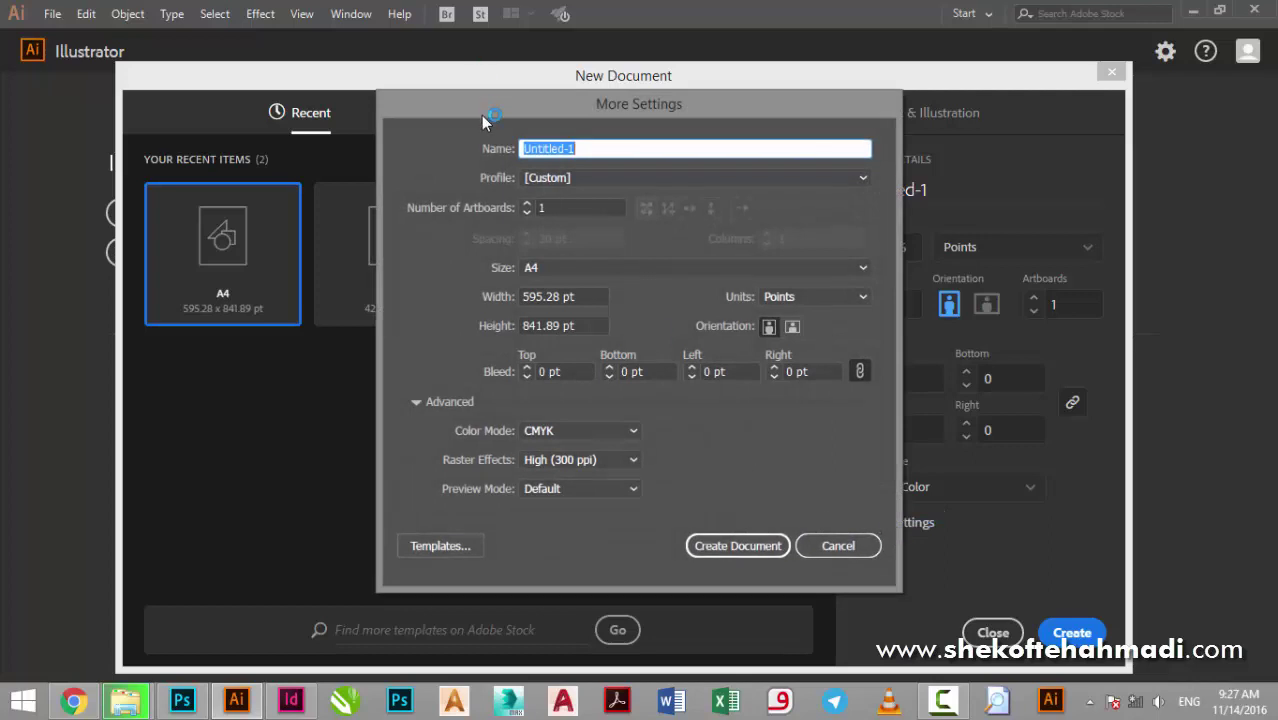
left_click_drag(481, 115, 420, 120)
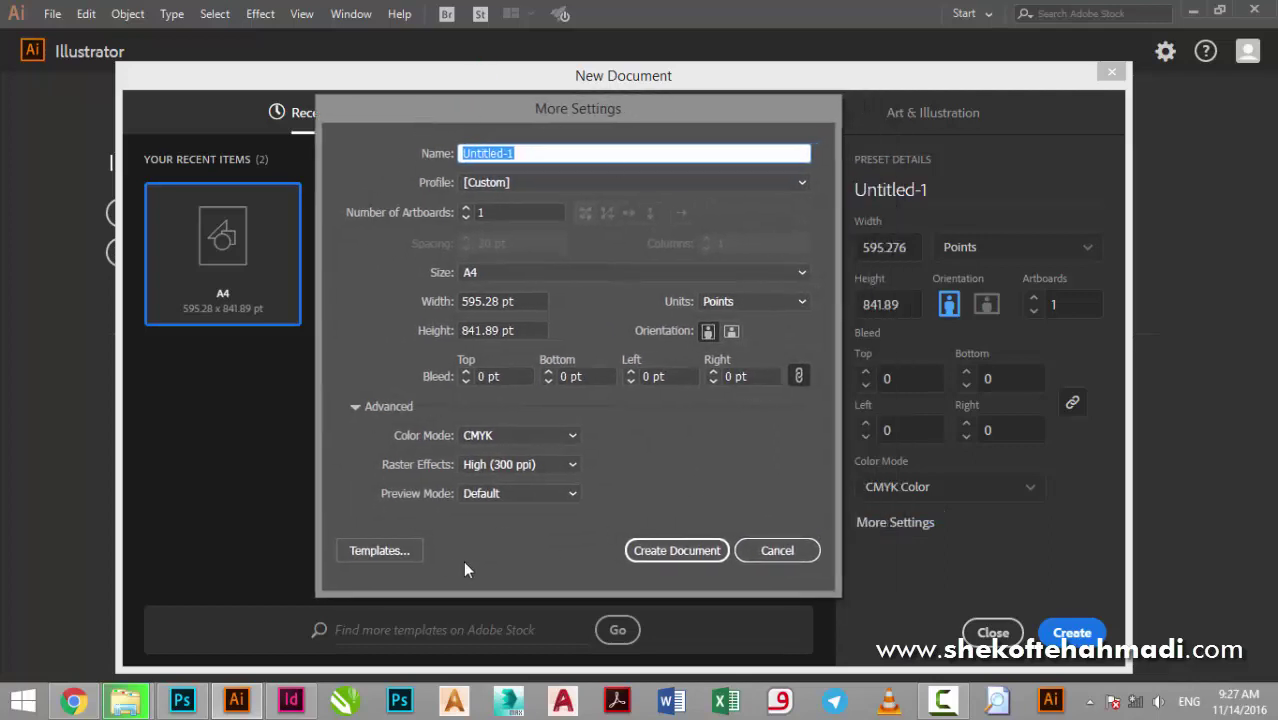
left_click_drag(522, 109, 547, 83)
left_click(800, 525)
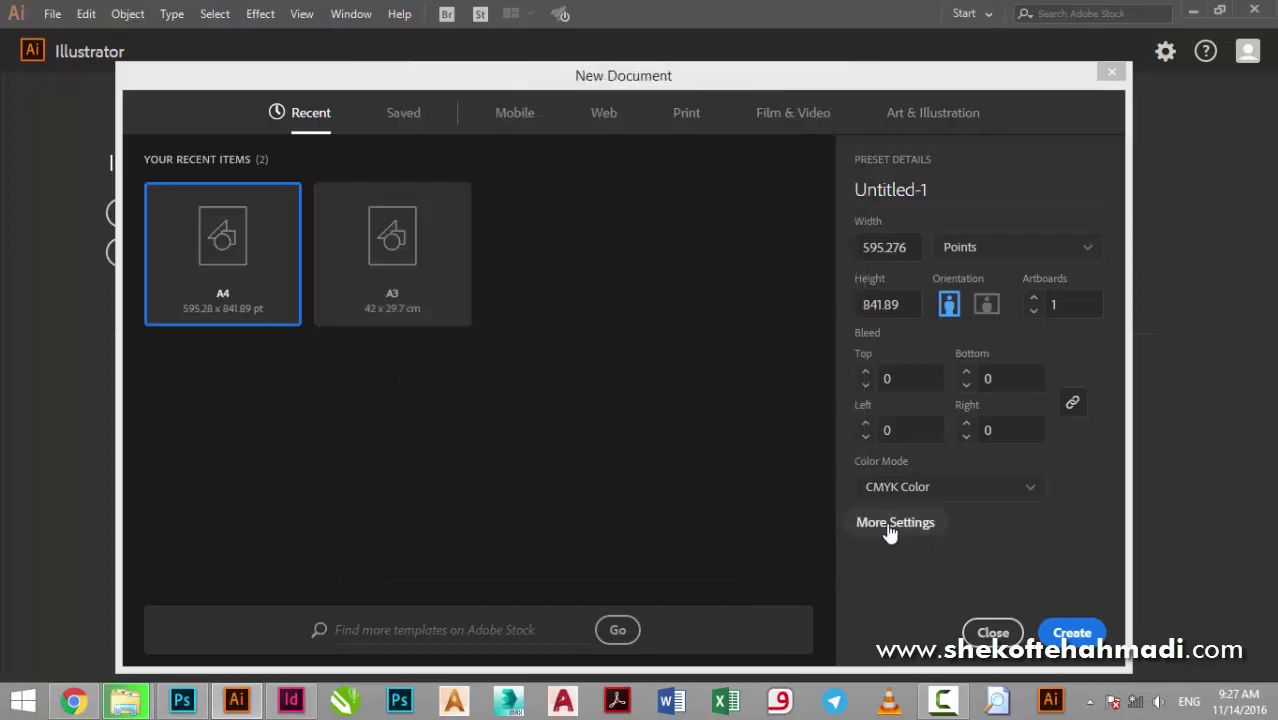
left_click(890, 524)
left_click_drag(551, 104, 532, 126)
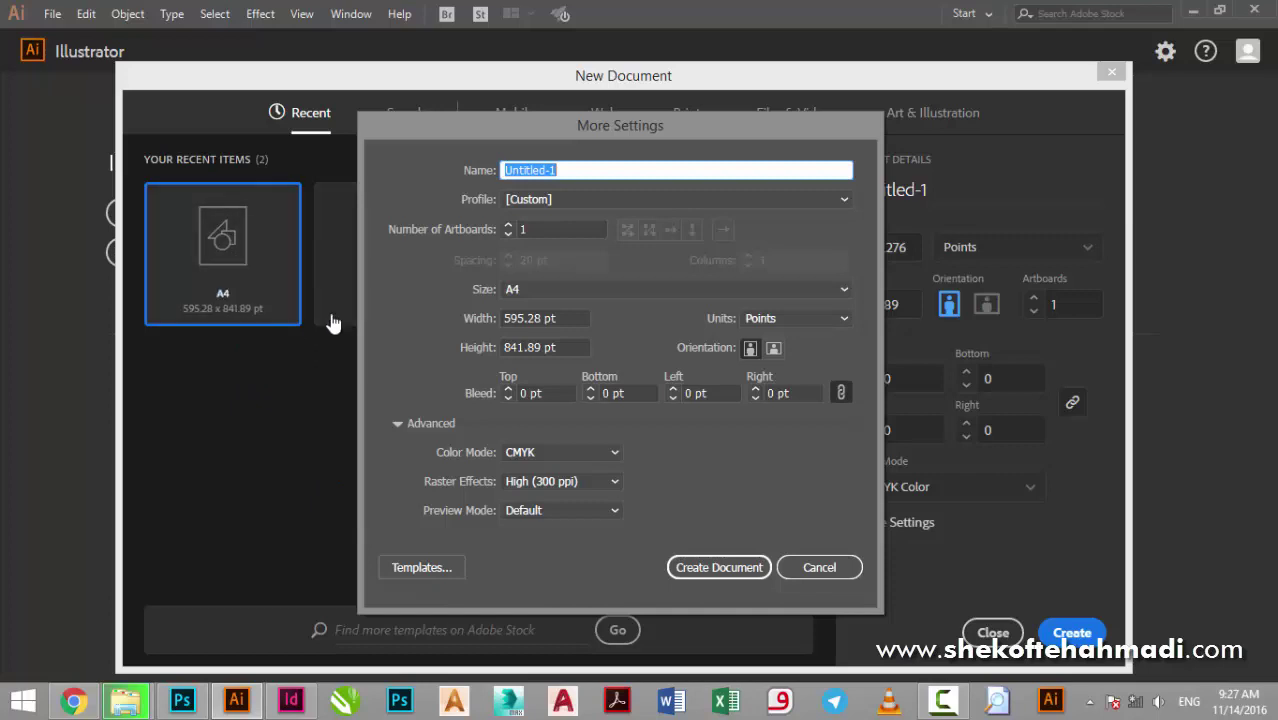
left_click_drag(684, 126, 695, 129)
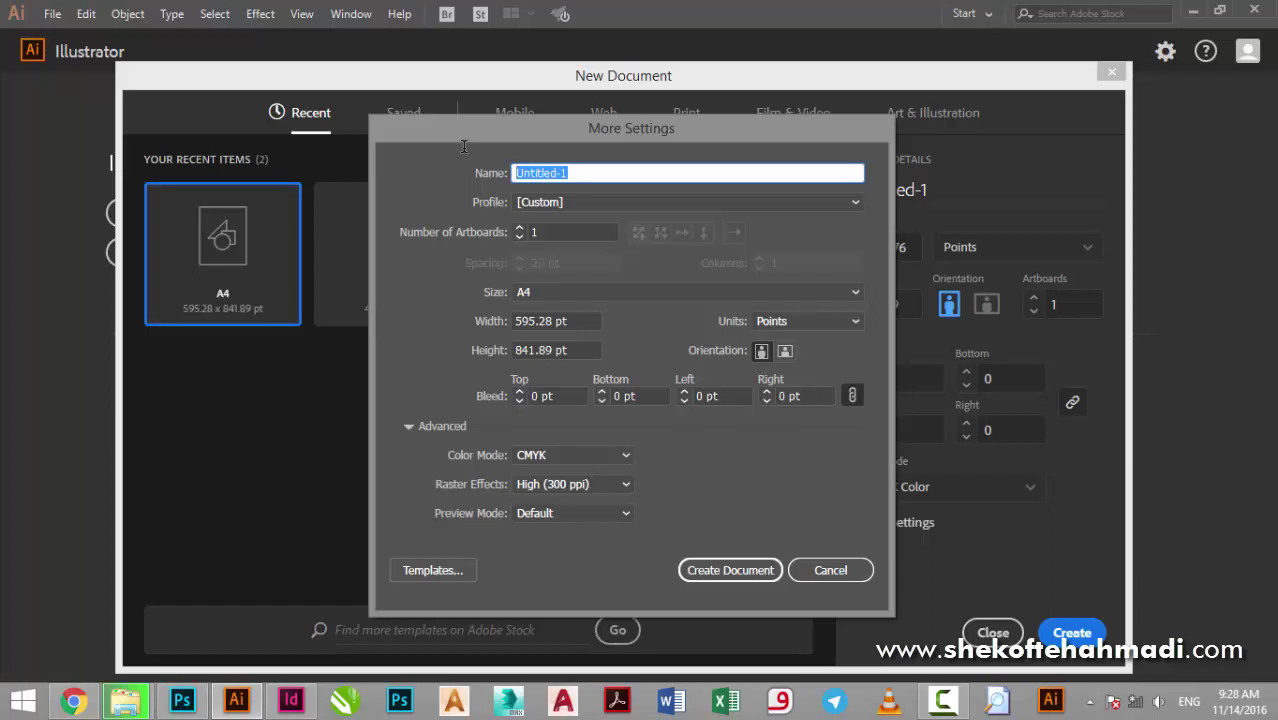
Step: Name the document 'اولین کار طراحی من' in Persian and show the Profile list
key("alt+shift")
key("BackSpace")
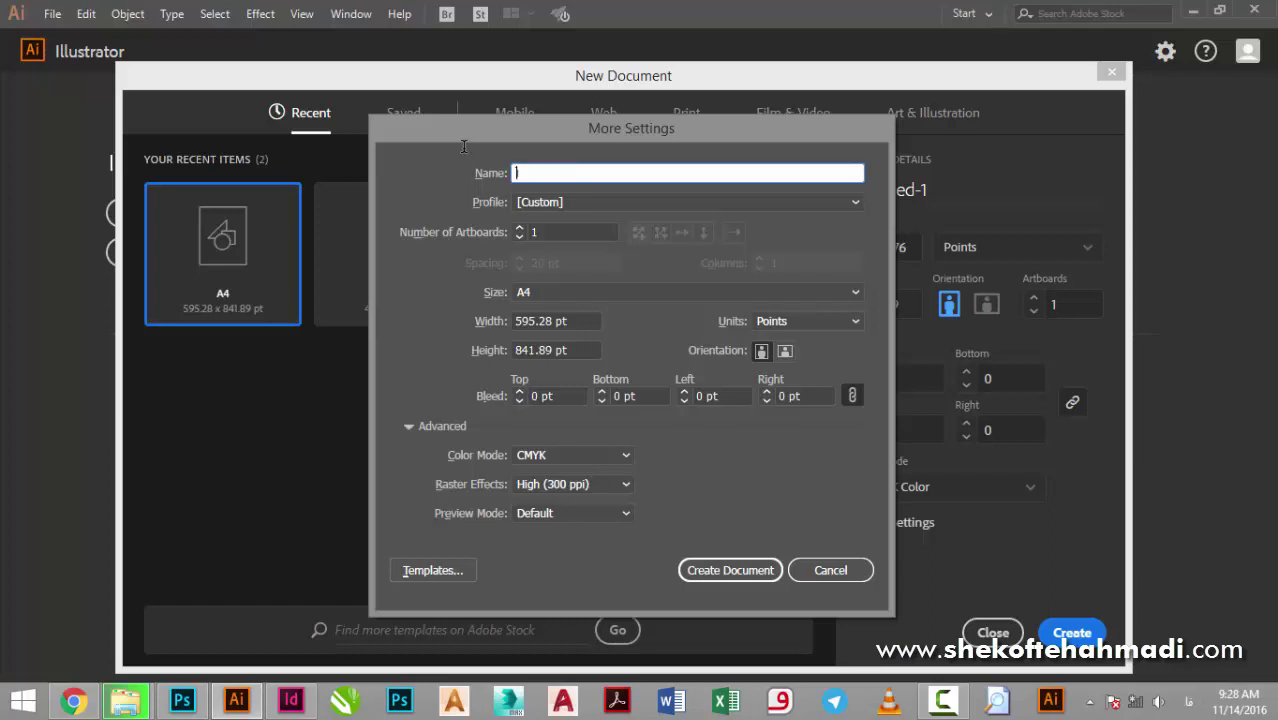
type("اولین کار طر")
type("احی من")
left_click_drag(455, 130, 477, 113)
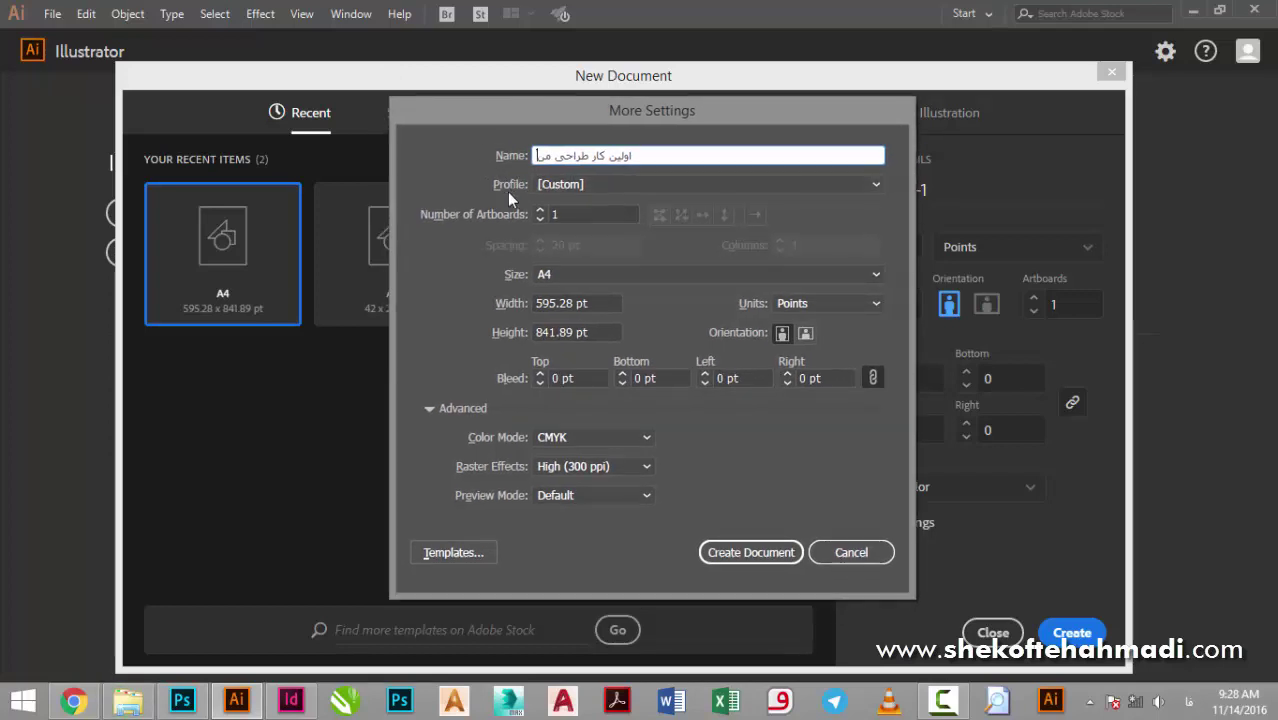
left_click(593, 187)
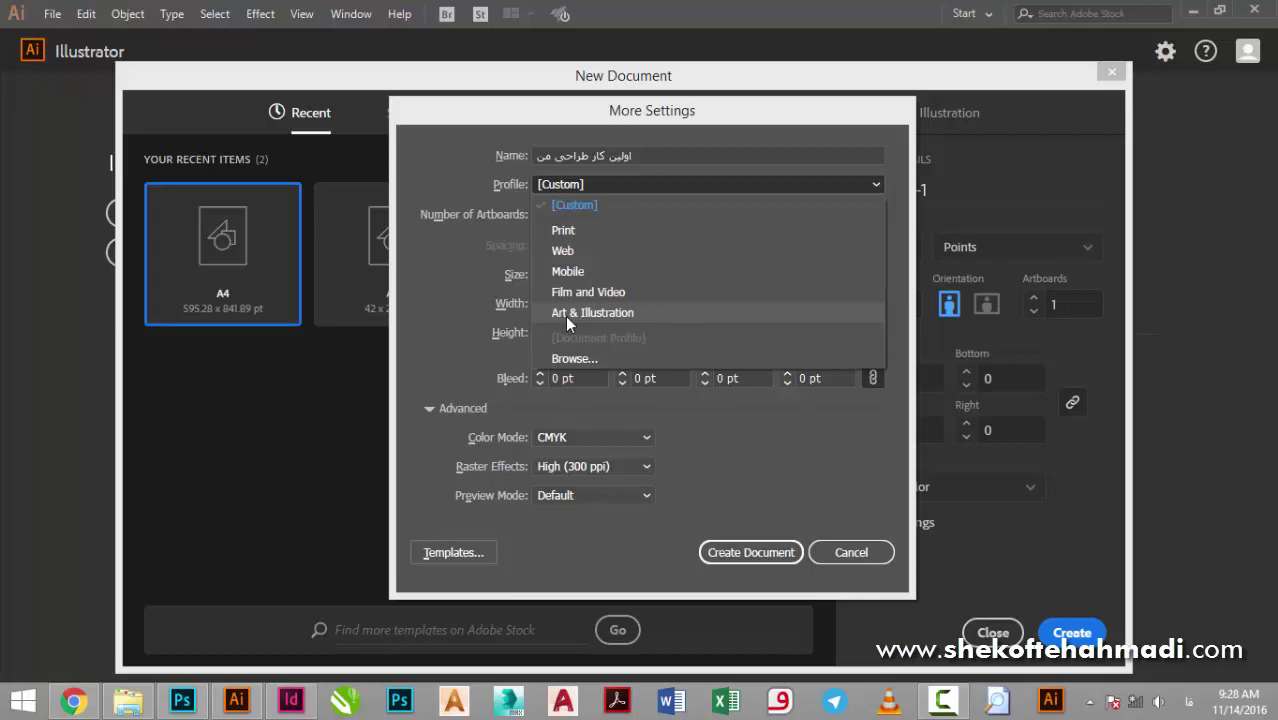
left_click(554, 233)
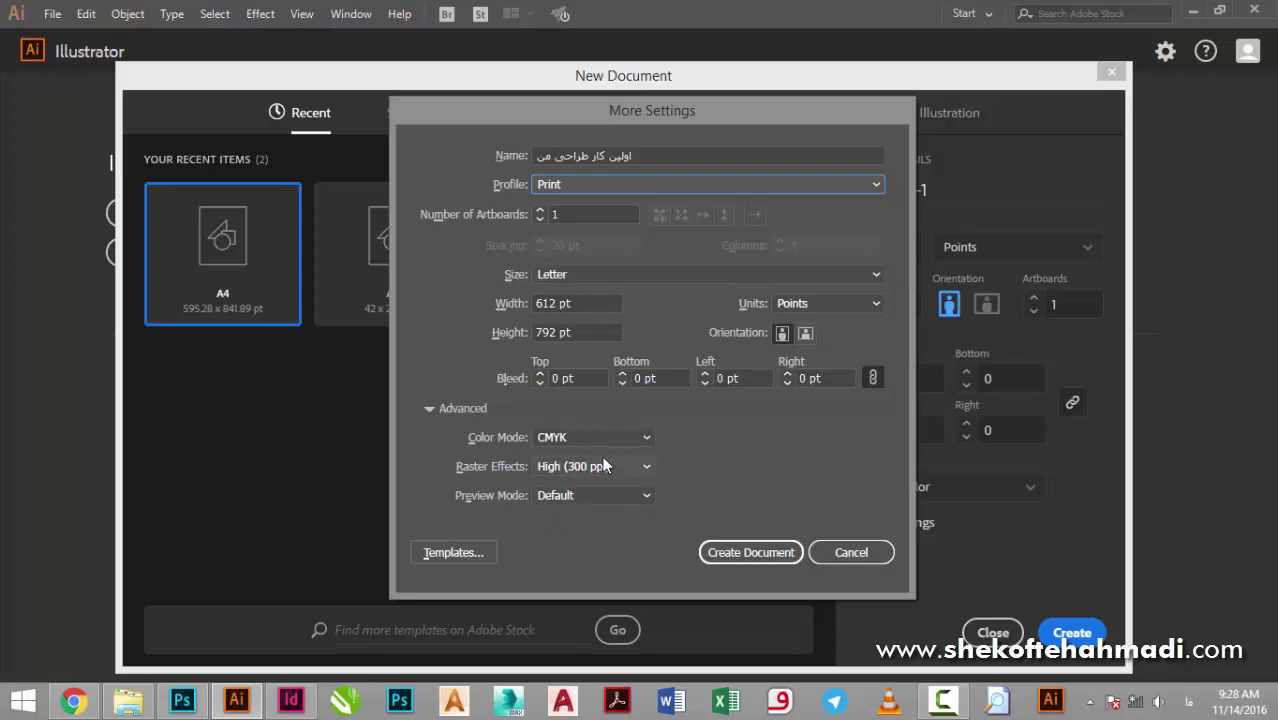
left_click(607, 183)
left_click(573, 250)
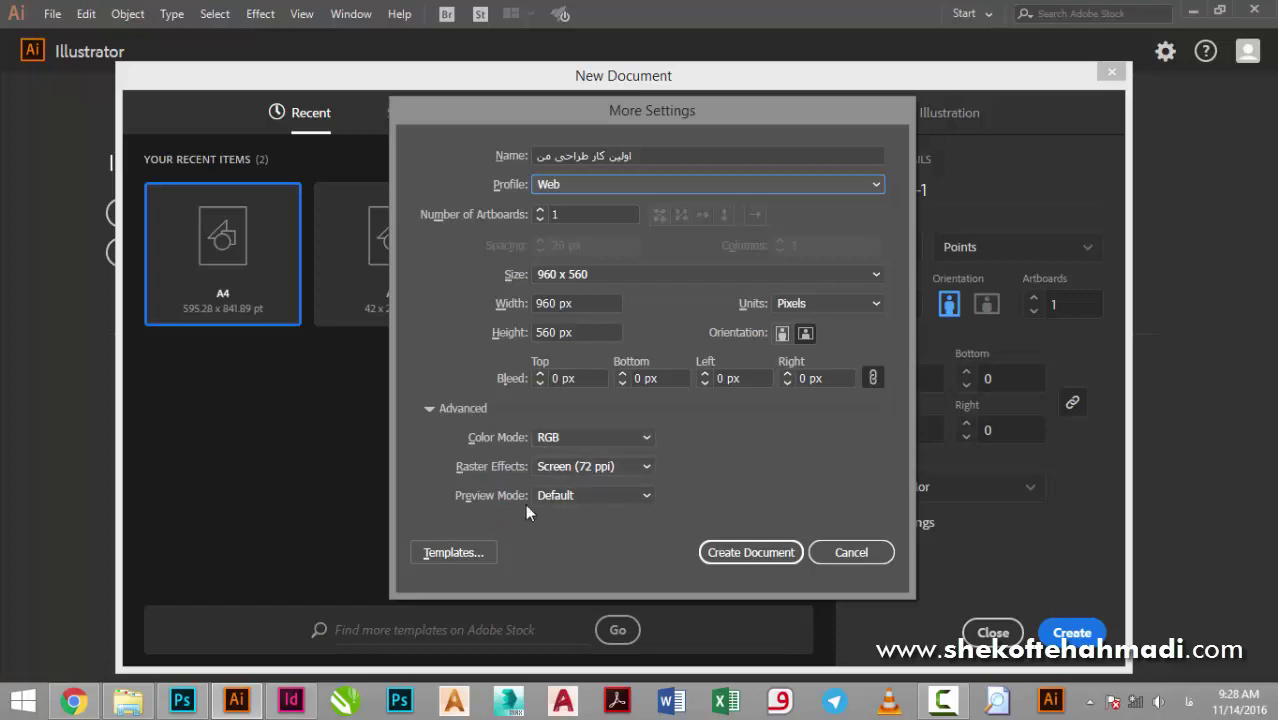
left_click(577, 185)
left_click(566, 272)
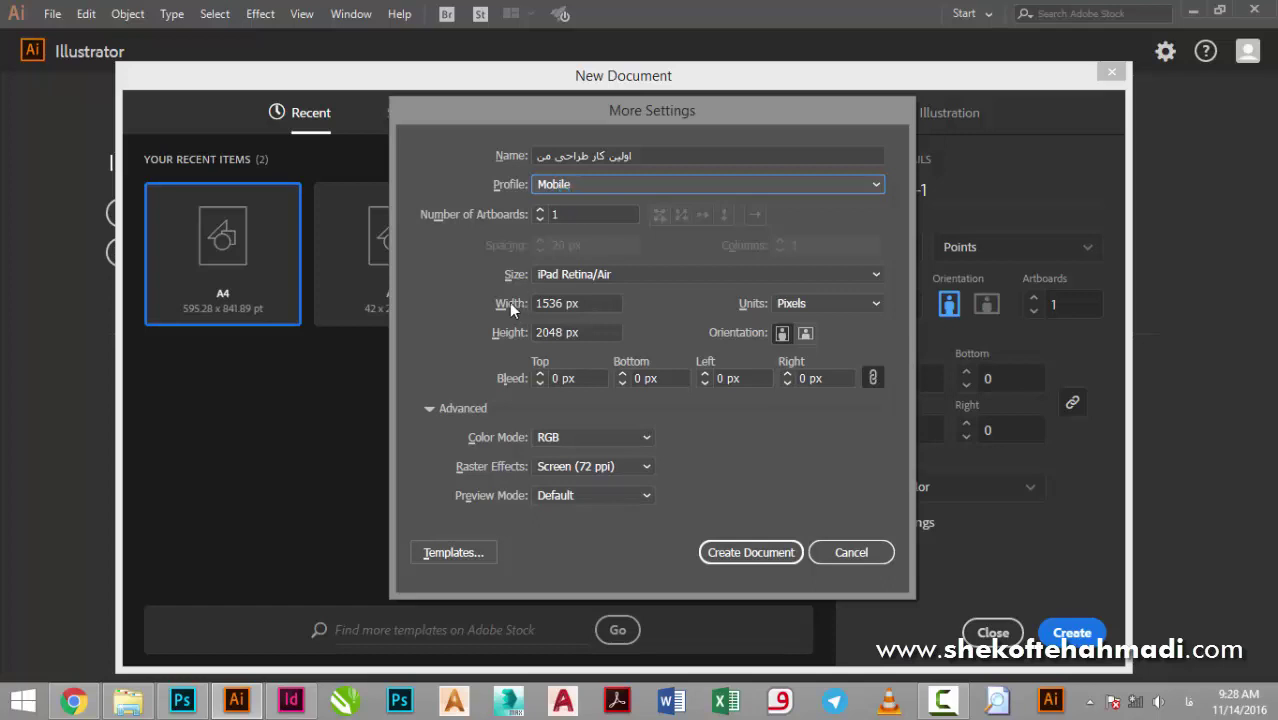
left_click(542, 275)
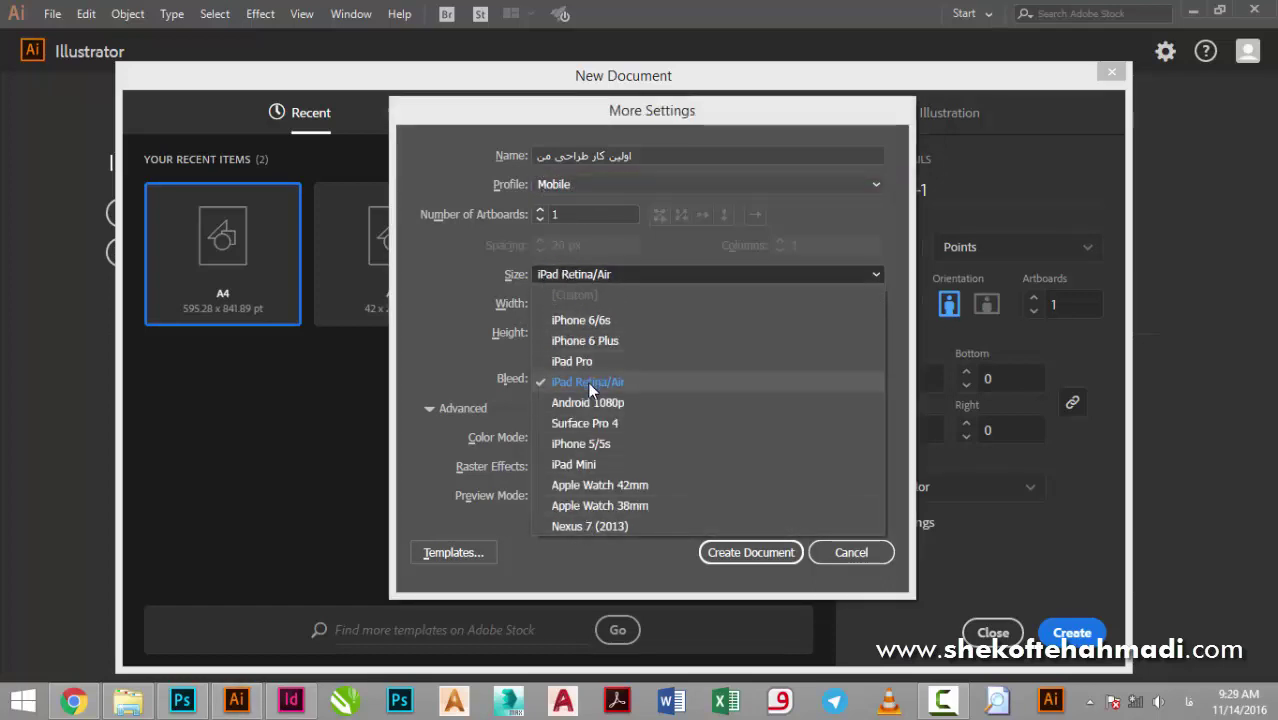
left_click(588, 187)
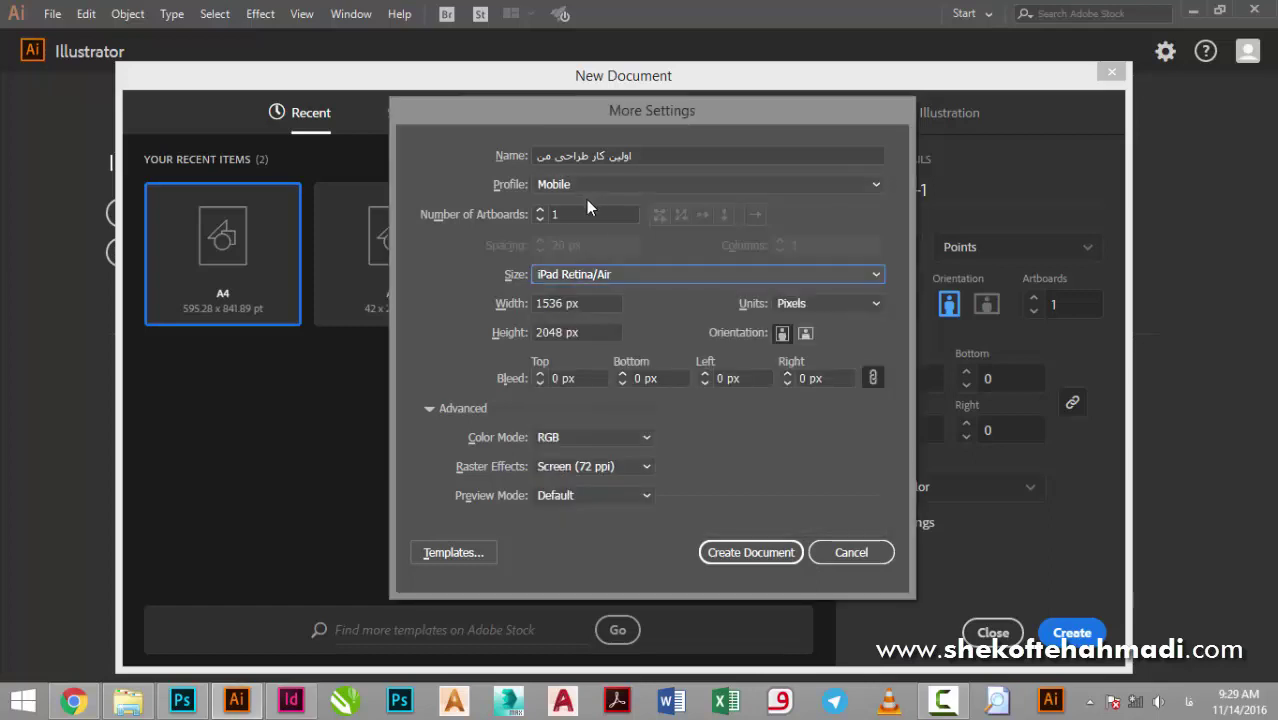
Step: Preview the Film and Video and Art & Illustration profiles and their size presets
left_click(588, 186)
left_click(577, 292)
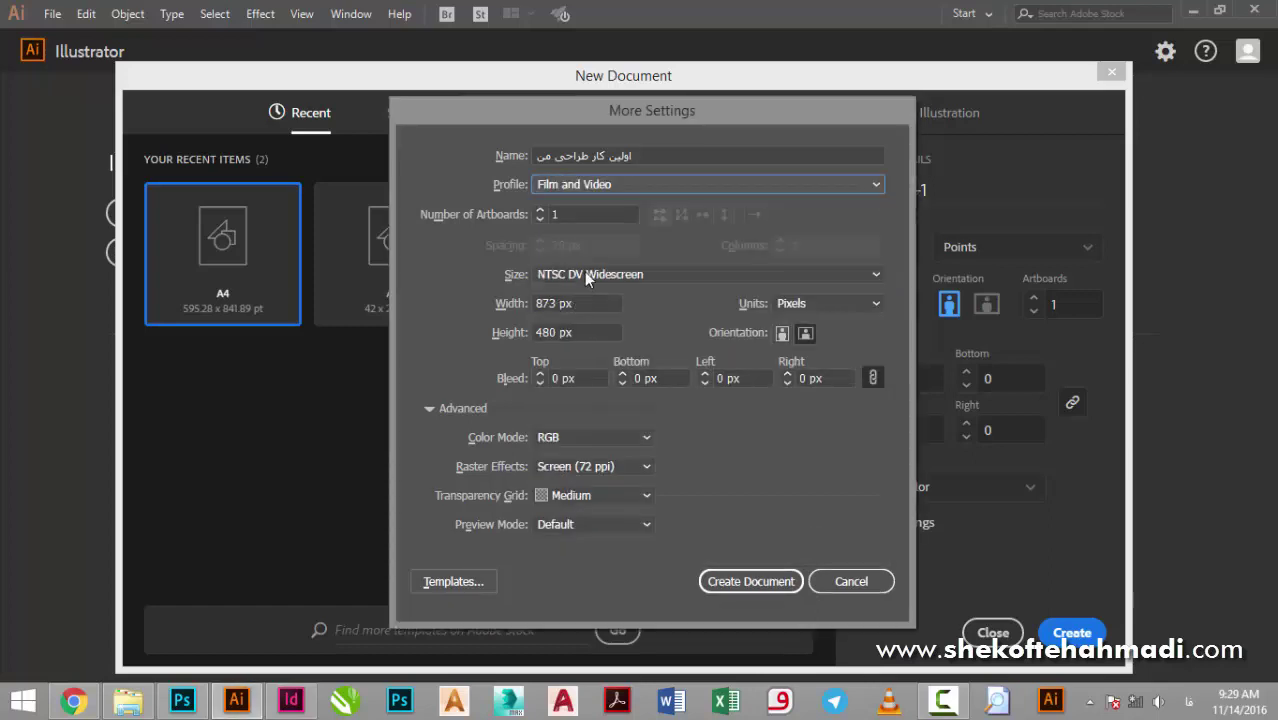
left_click(586, 273)
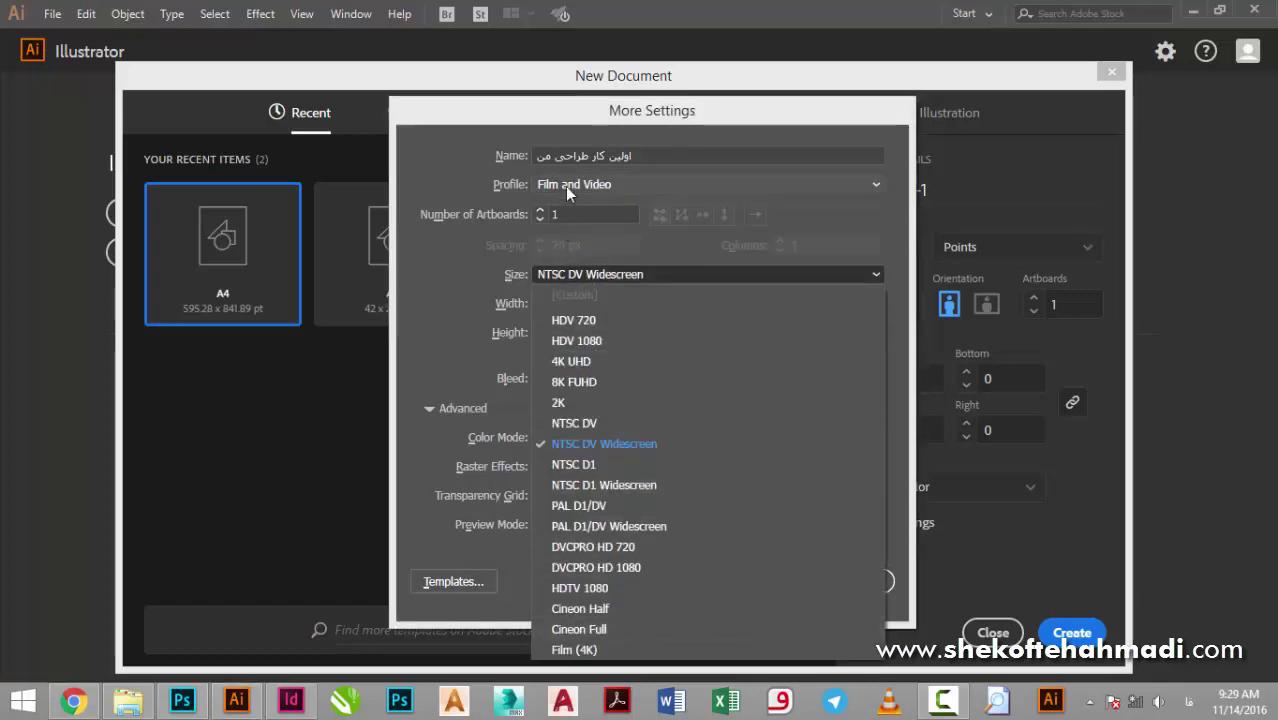
left_click(565, 186)
left_click(569, 180)
left_click(565, 316)
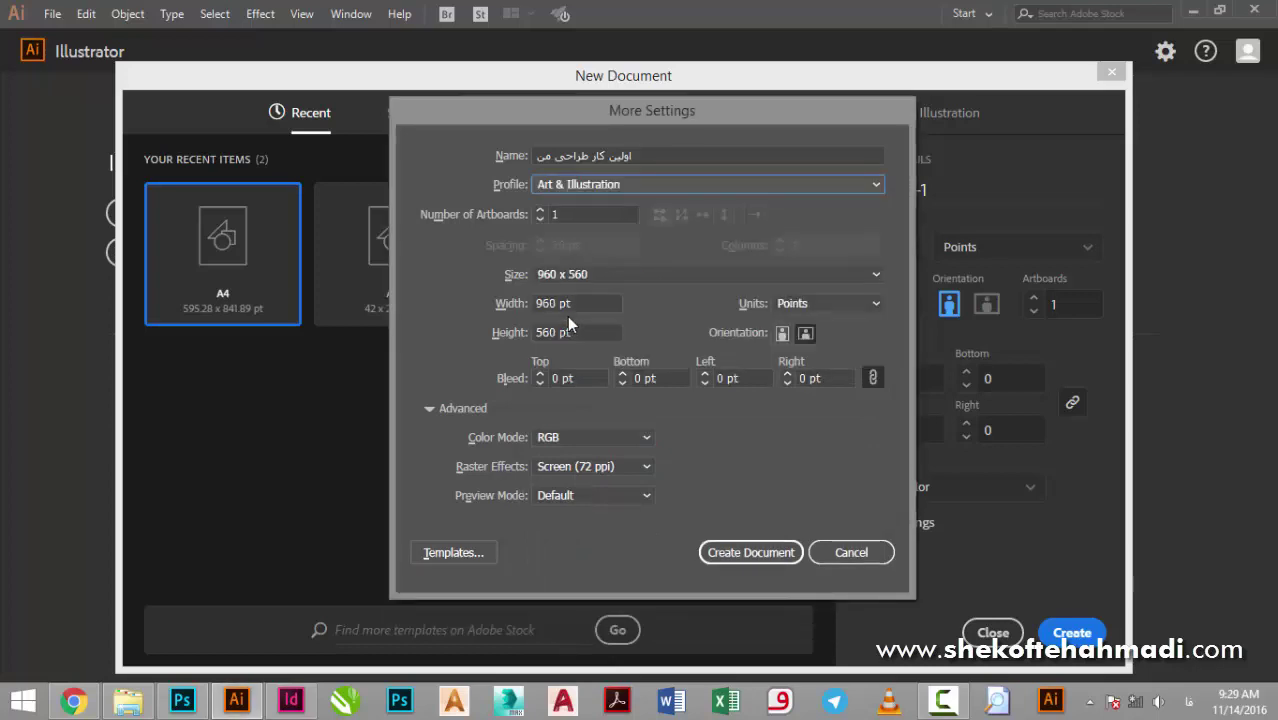
left_click(582, 274)
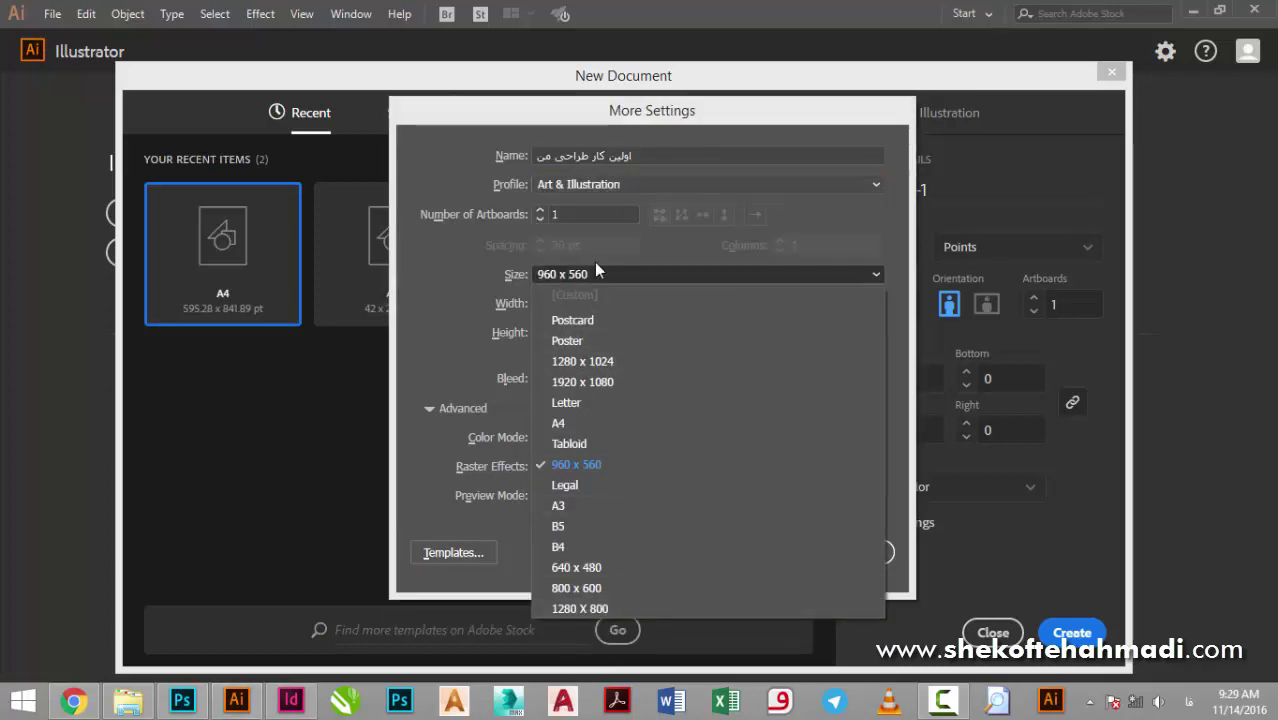
left_click(592, 184)
Step: Settle on the Print profile: Letter 612 × 792 pt, CMYK, 300 ppi
left_click(592, 184)
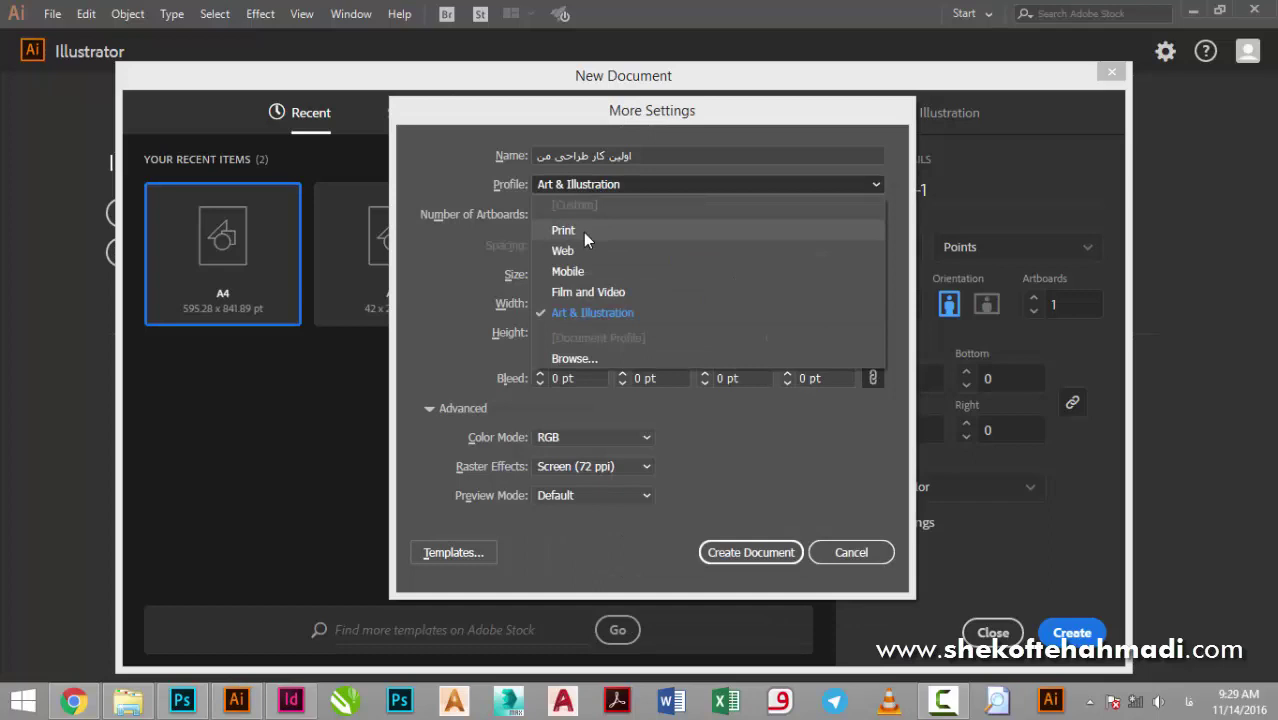
left_click(585, 232)
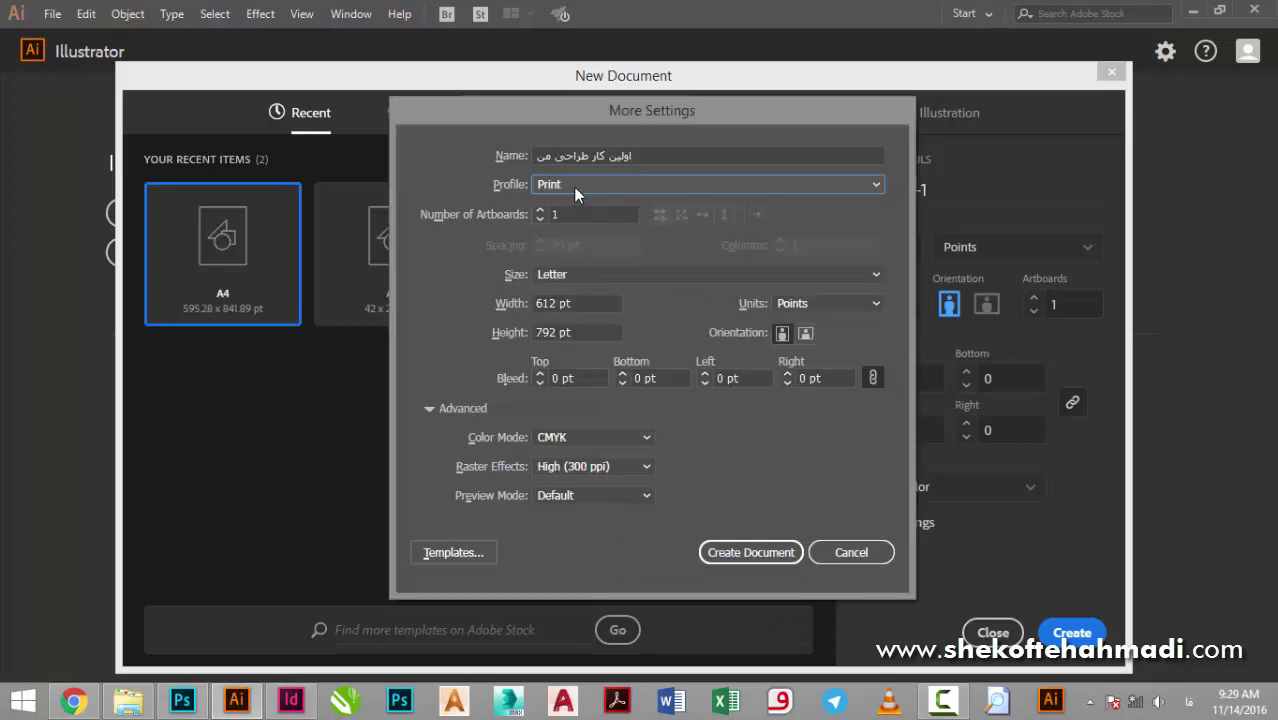
left_click(575, 186)
left_click(573, 186)
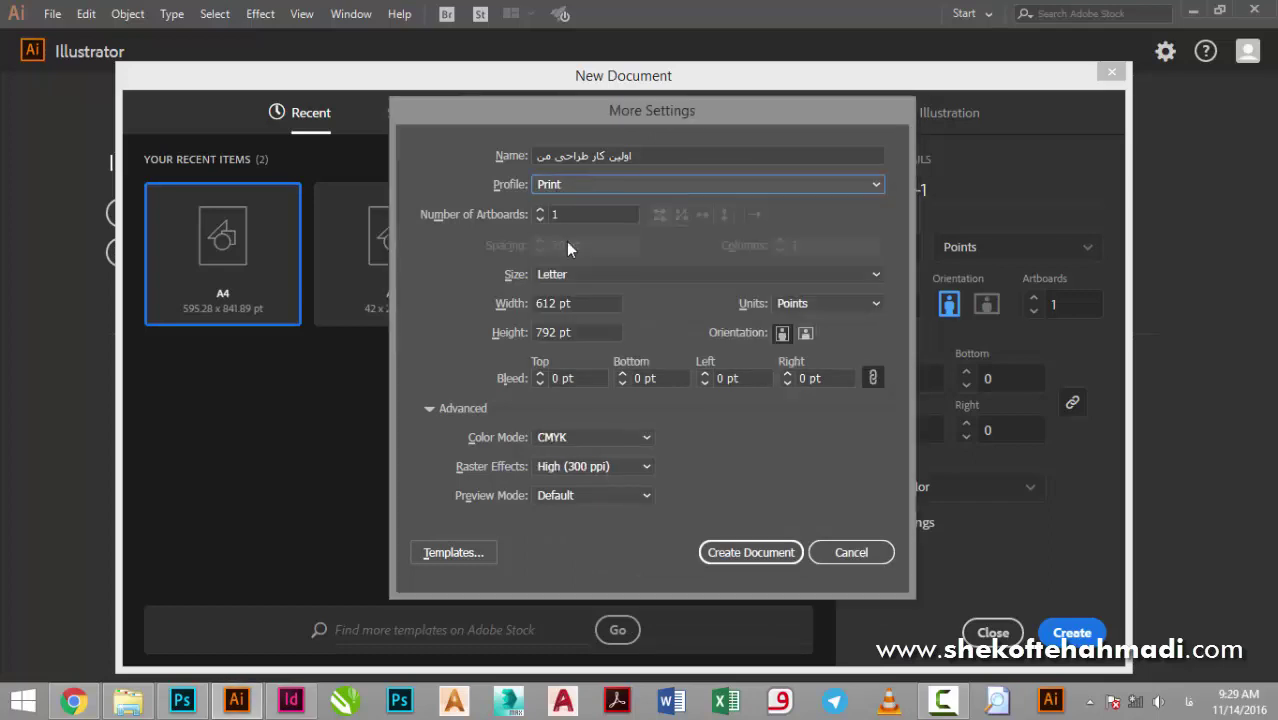
left_click_drag(719, 122, 748, 93)
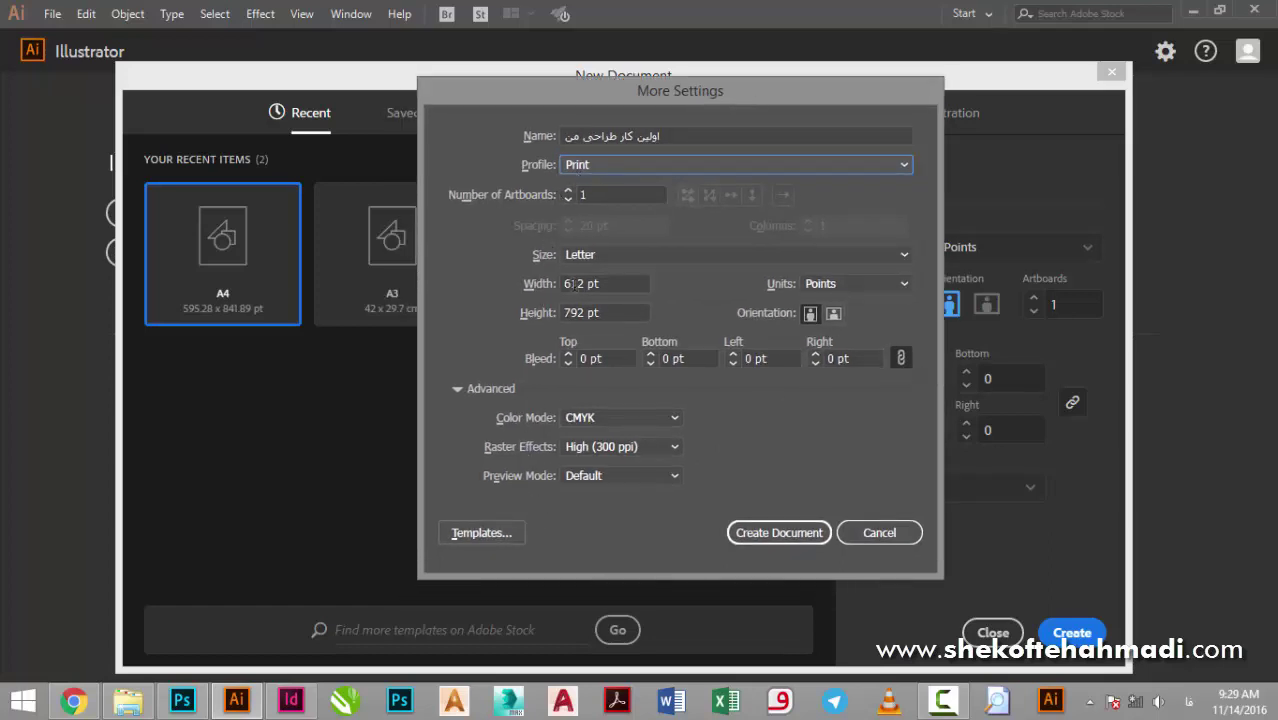
Step: Try the artboard spinner, raising the count to 5 and back to 1
left_click(568, 190)
left_click(568, 190)
left_click(568, 190)
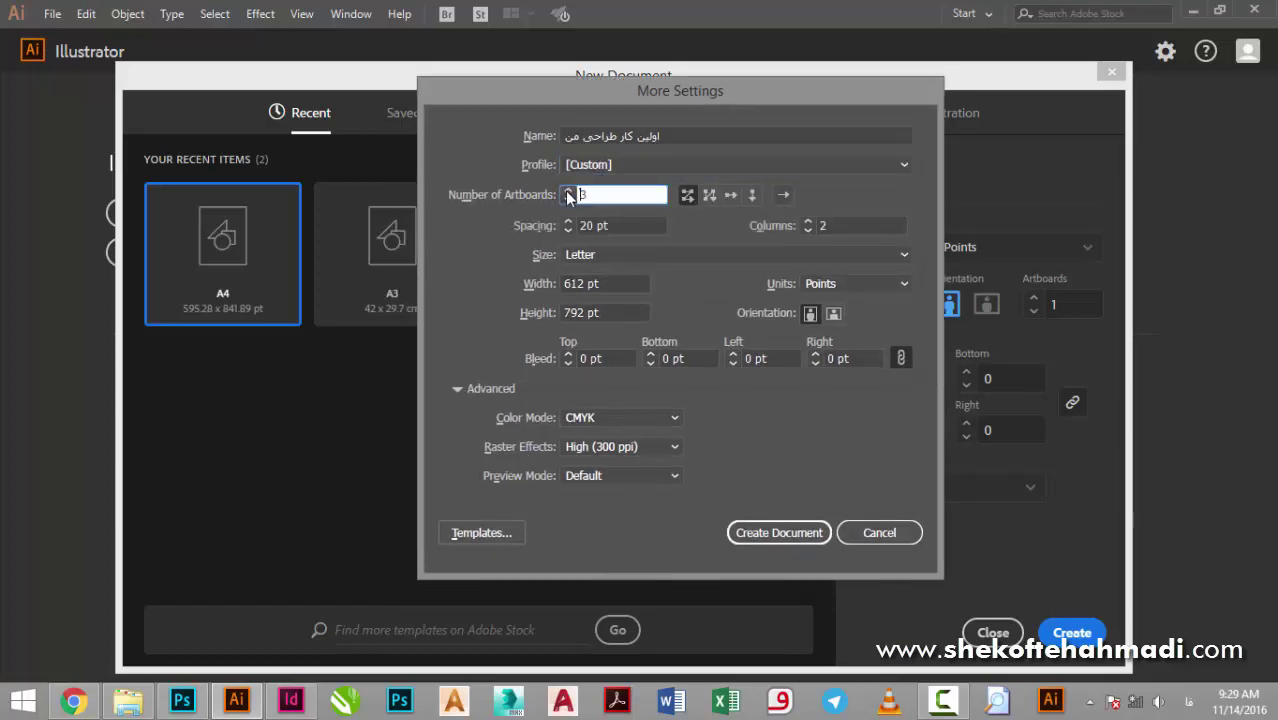
left_click(568, 190)
left_click(567, 199)
left_click(567, 199)
left_click(567, 199)
left_click(567, 199)
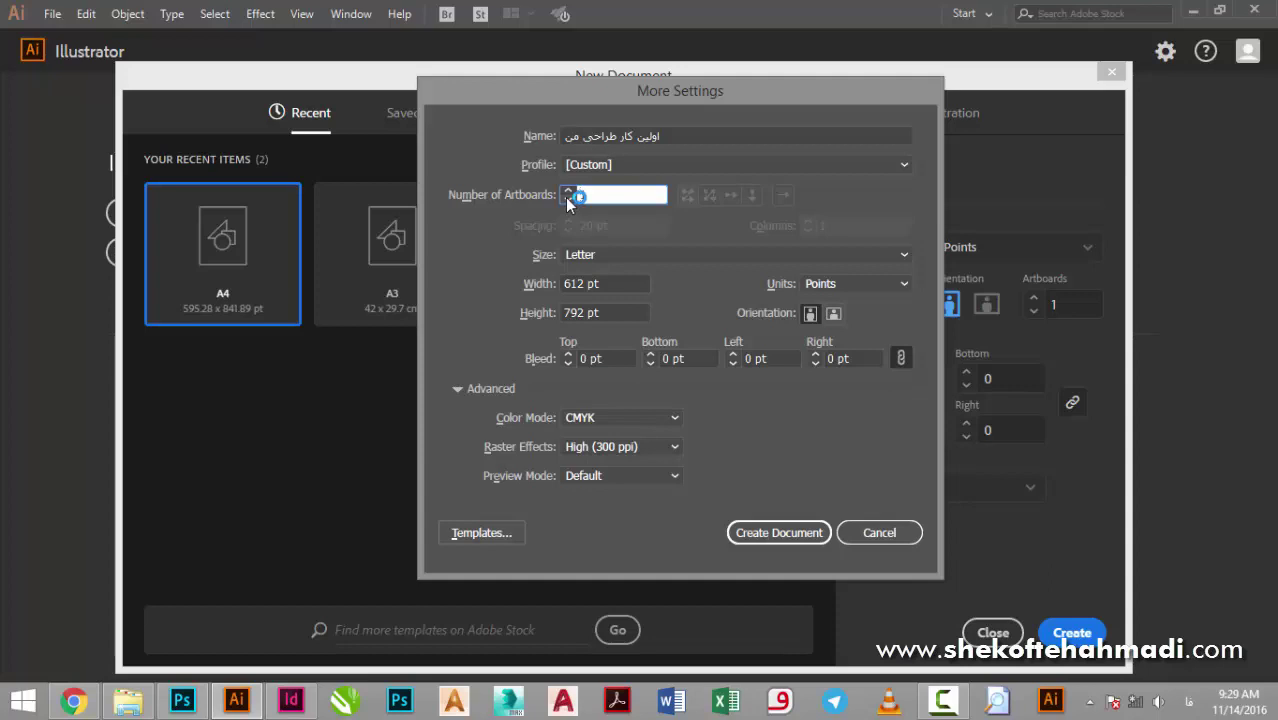
Step: Enter 9999 as the artboard count, then reset it to 1
left_click(606, 196)
left_click_drag(606, 196, 538, 207)
type("9999")
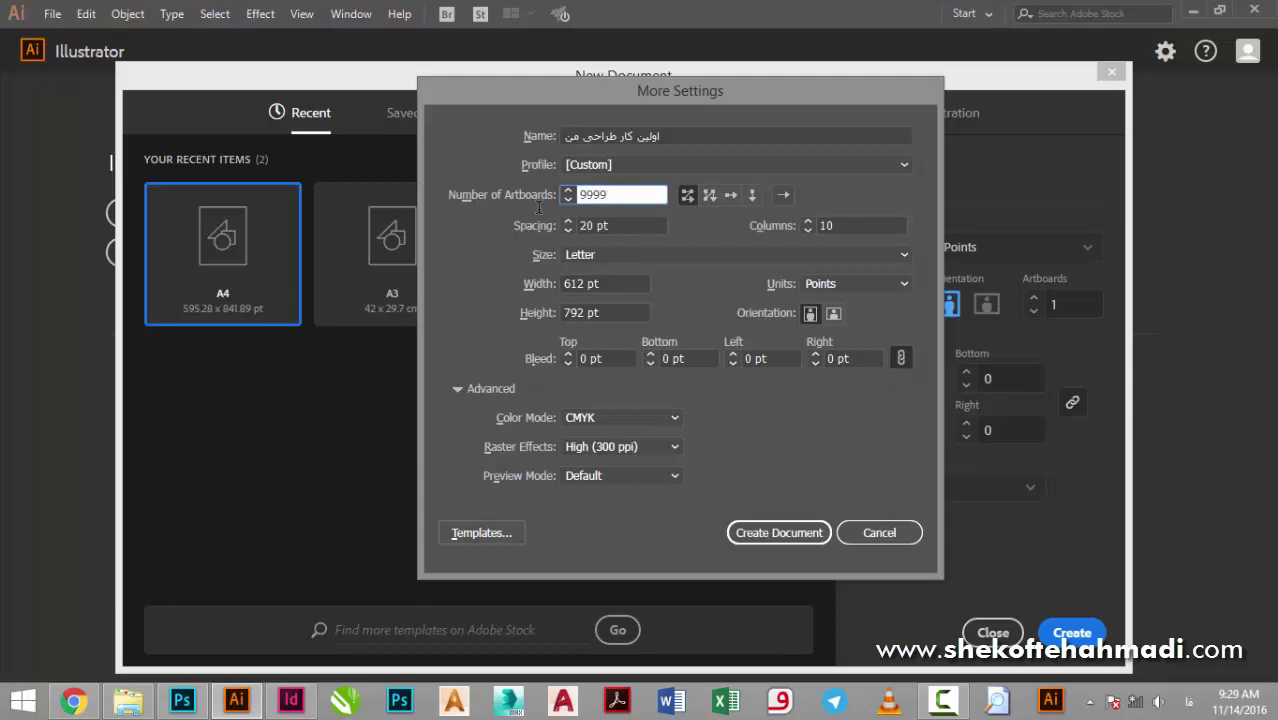
left_click_drag(579, 97, 581, 84)
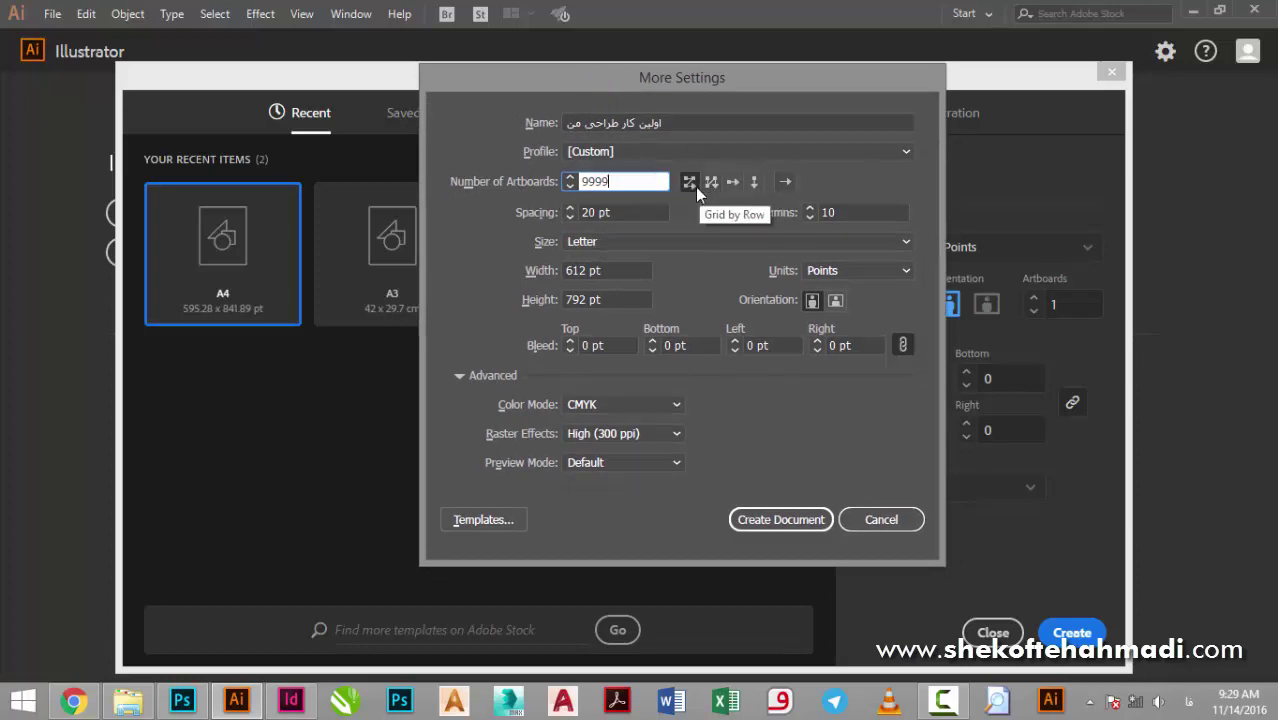
double_click(595, 181)
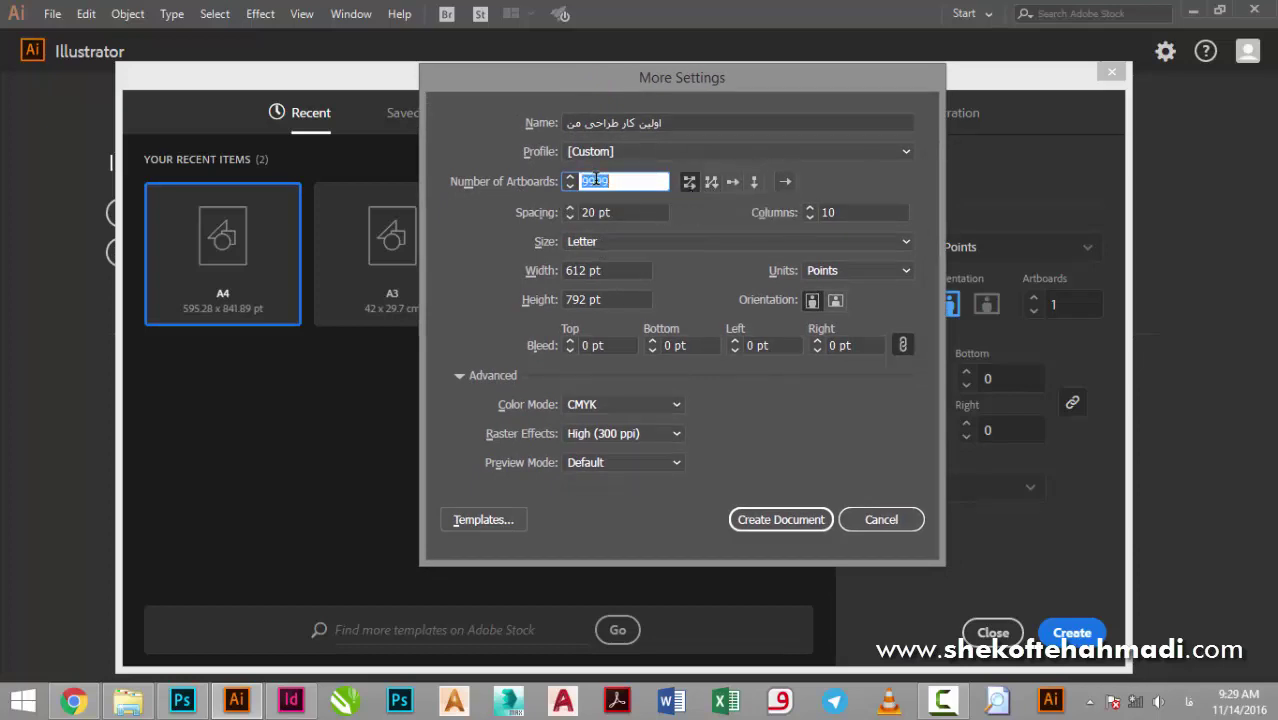
type("1")
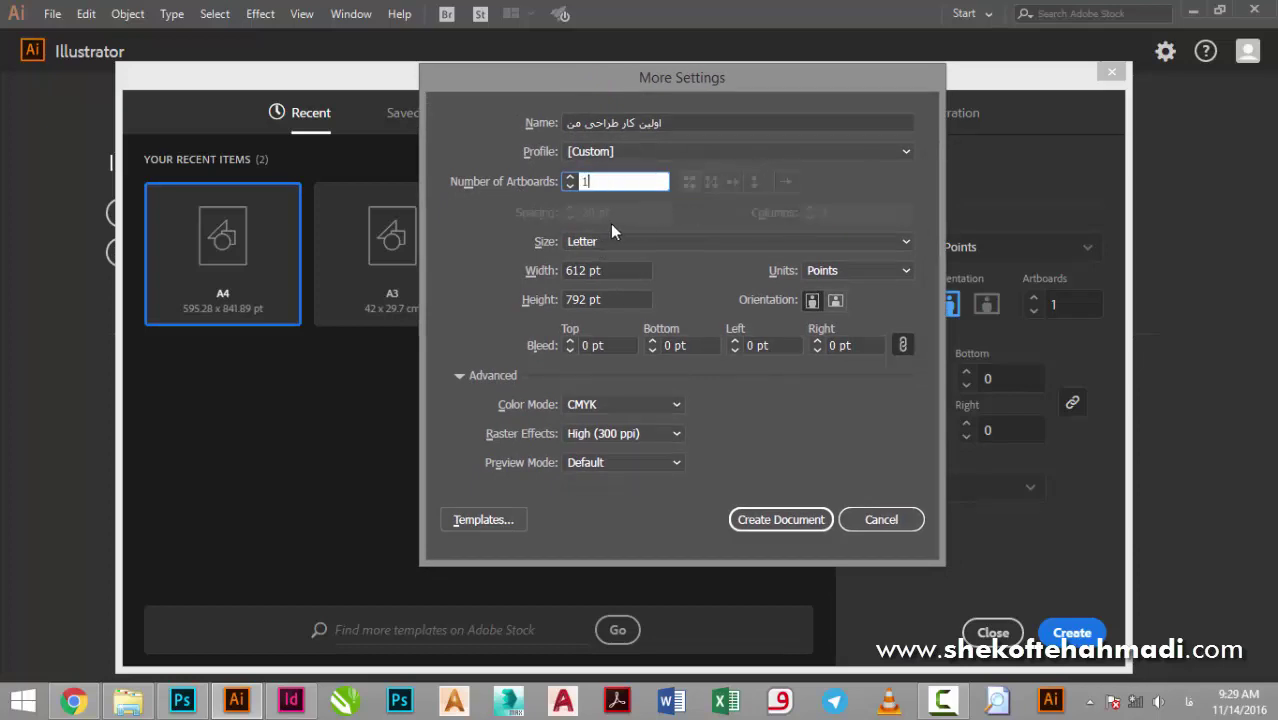
Step: Raise the artboard count through 2 and 5 to 12, giving 4 columns at 20 pt
left_click(568, 176)
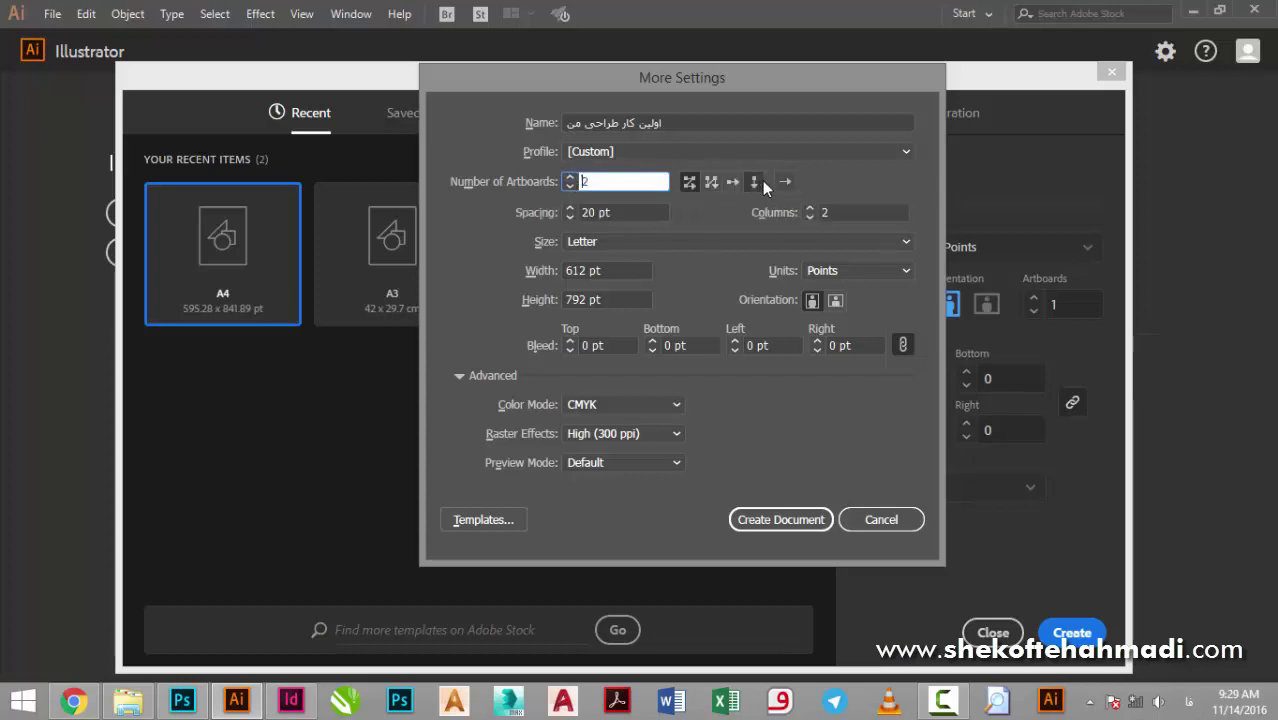
left_click(569, 177)
type("5")
double_click(585, 181)
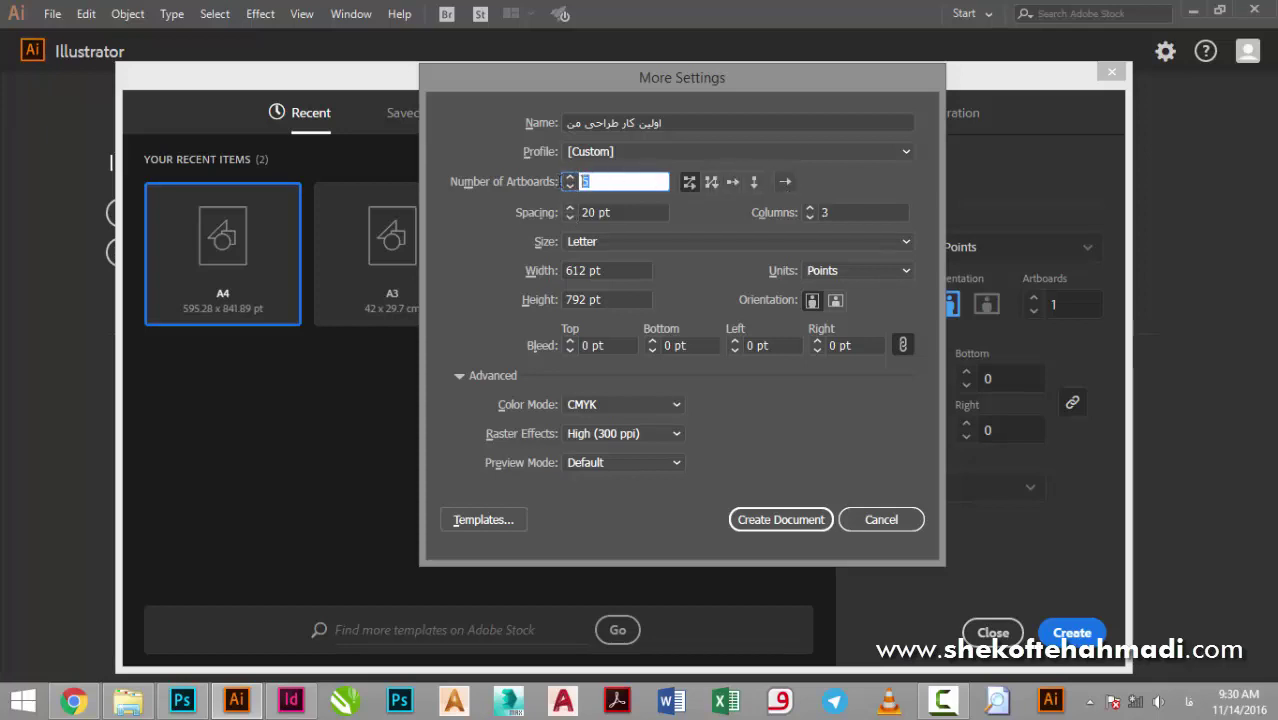
type("12")
double_click(588, 181)
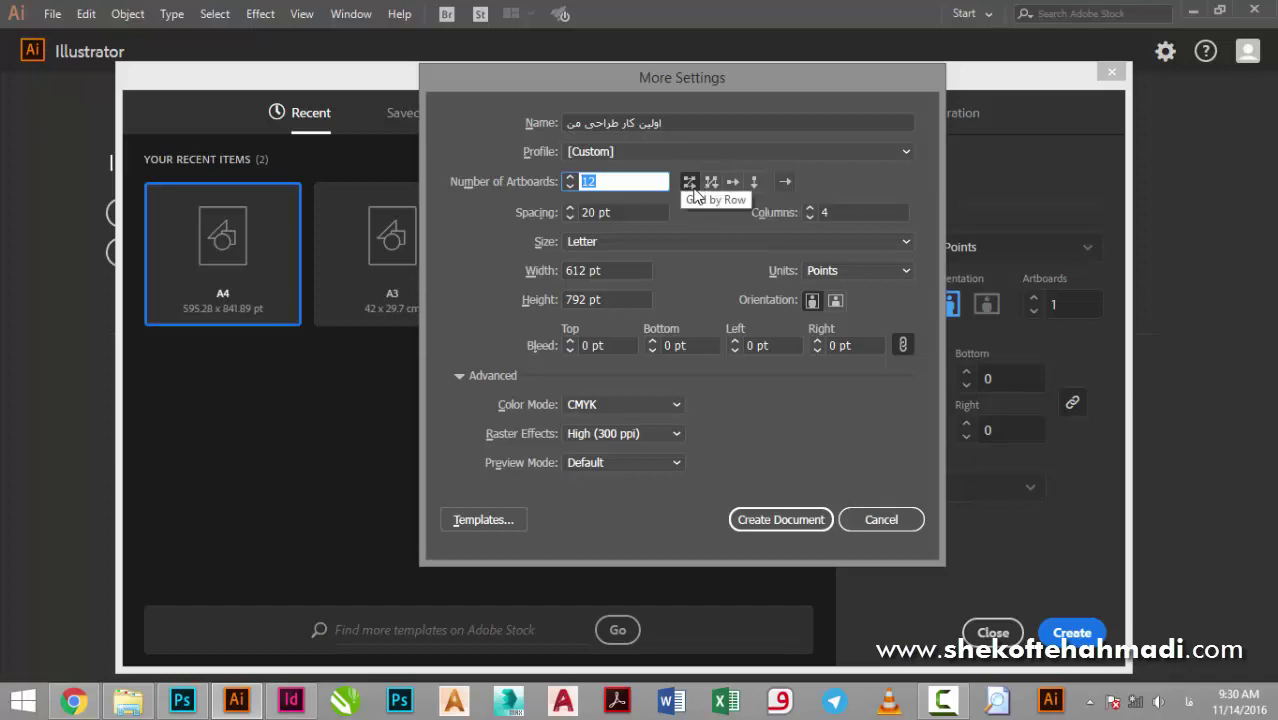
Step: Reduce the artboard columns from 4 to 3
left_click(809, 216)
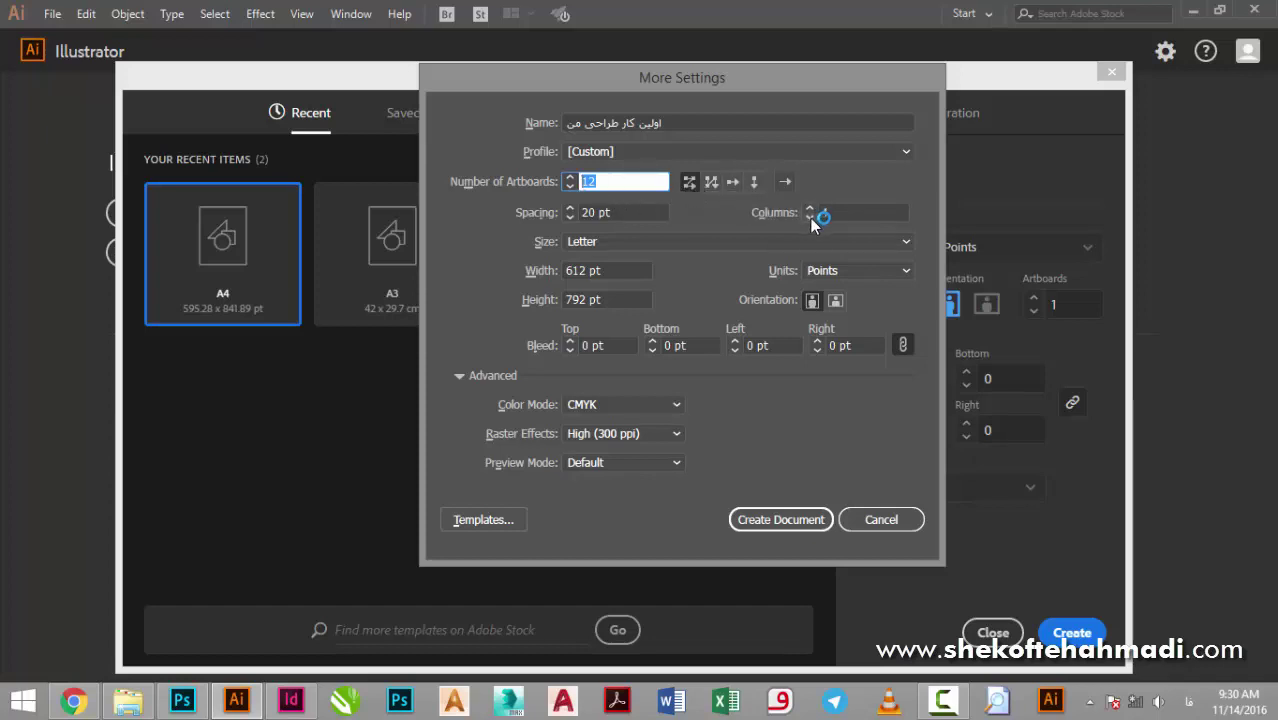
left_click(608, 180)
mouse_move(610, 101)
left_mouse_down()
mouse_move(614, 155)
mouse_move(609, 125)
left_mouse_up()
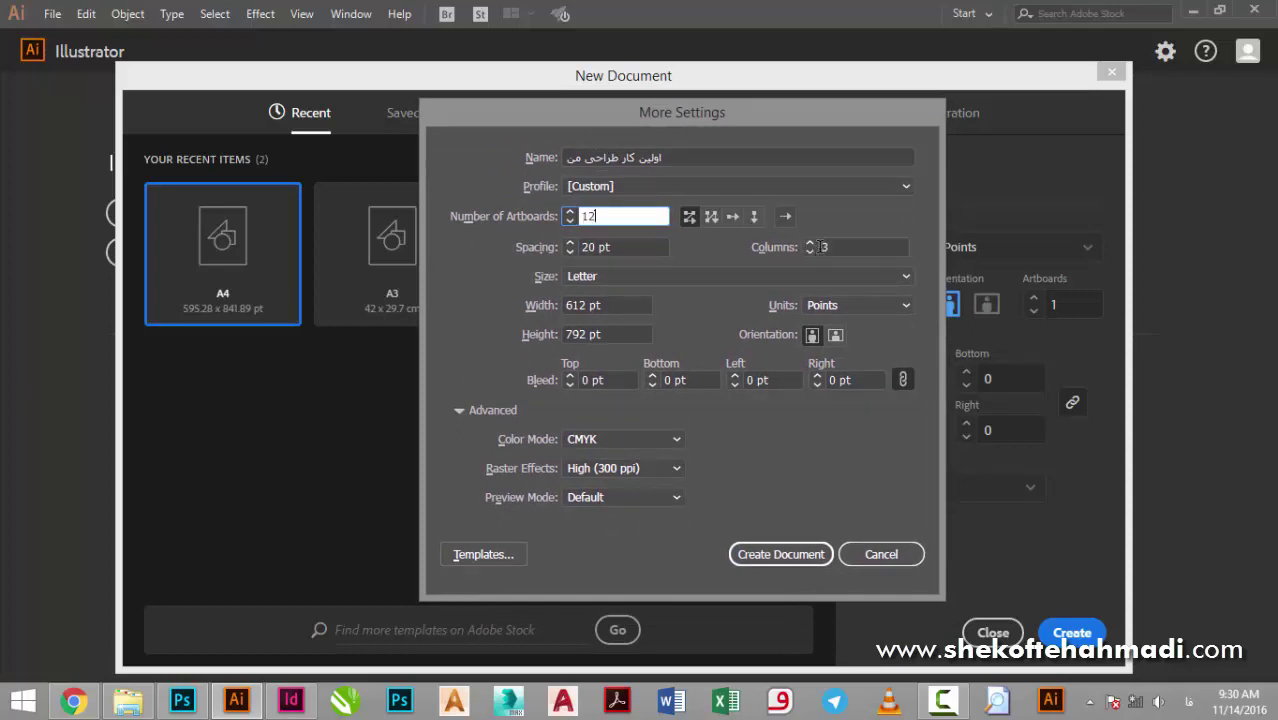
left_click(810, 247)
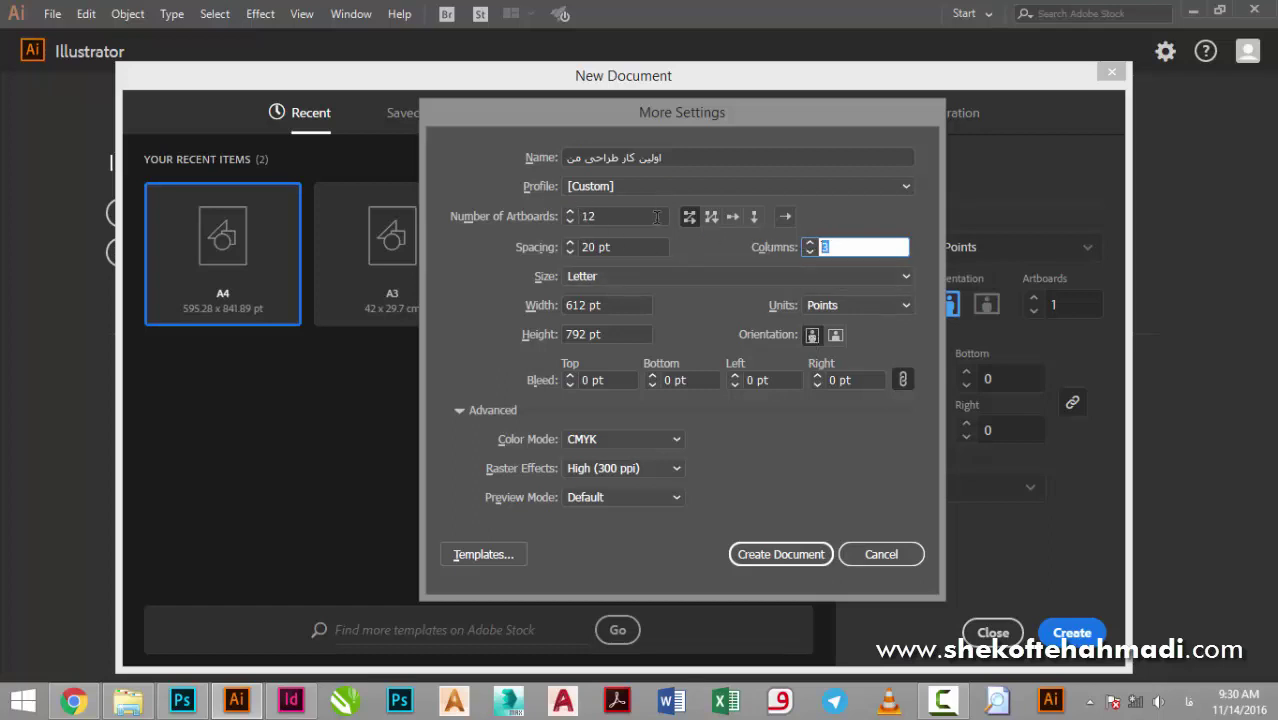
Step: Try Grid by Column, Arrange by Row and right-to-left layouts, ending on Grid by Row
left_click(711, 217)
left_click(731, 217)
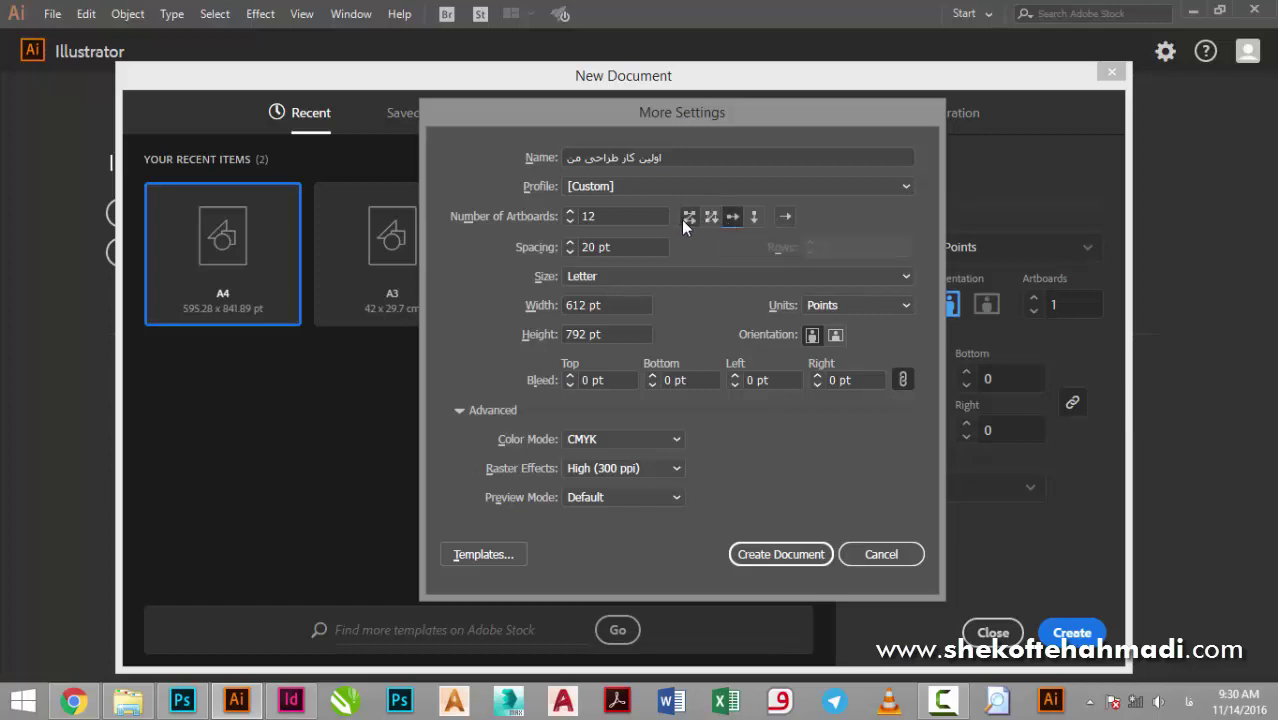
left_click(683, 222)
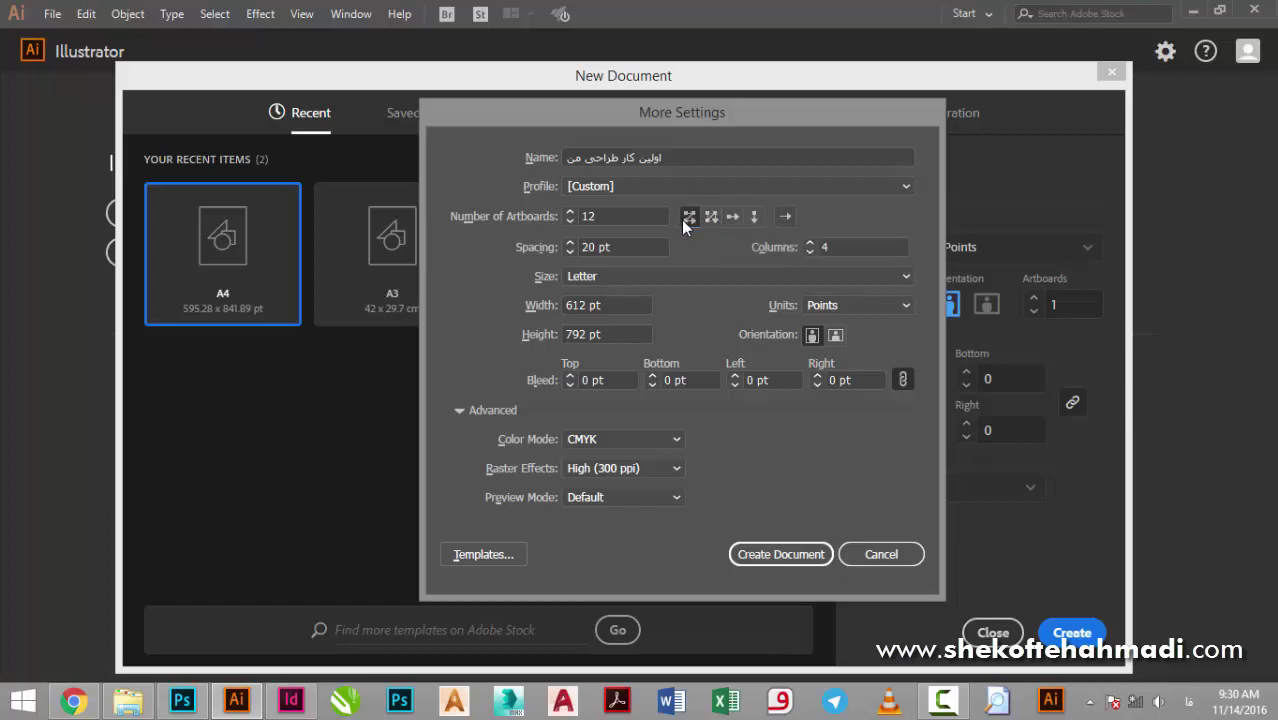
left_click(734, 217)
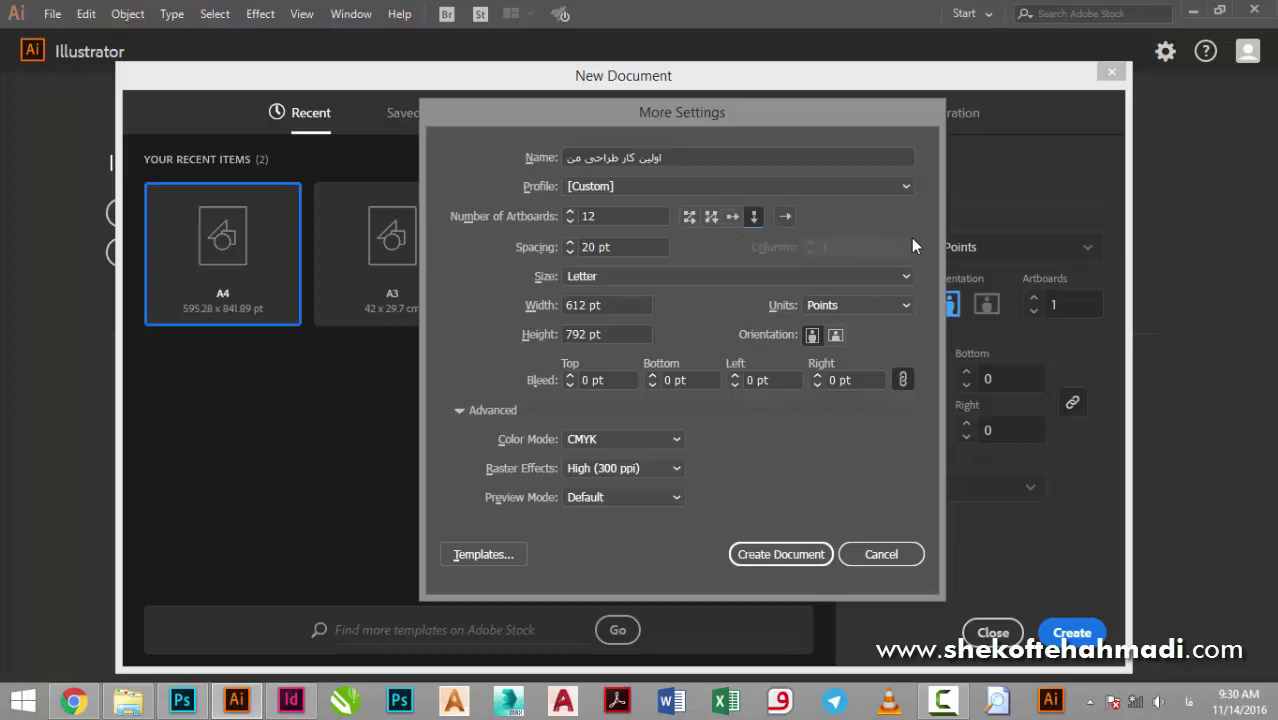
left_click(785, 216)
left_click(786, 218)
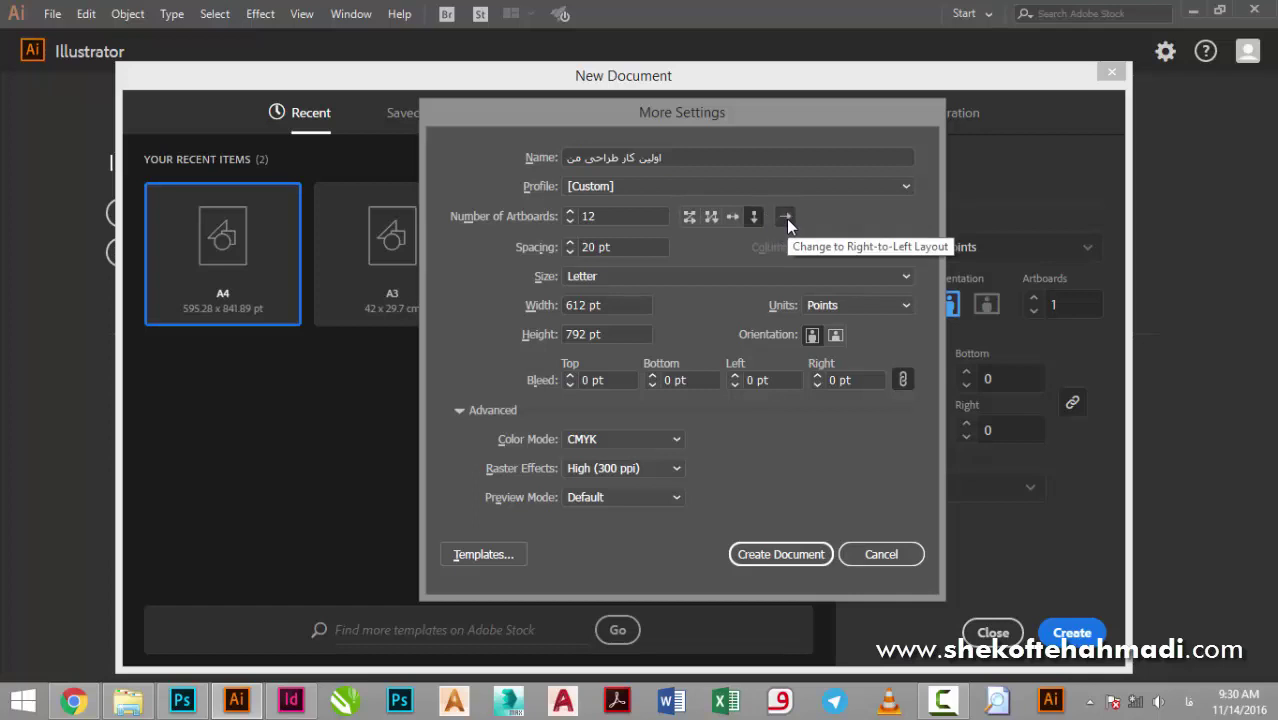
left_click(786, 218)
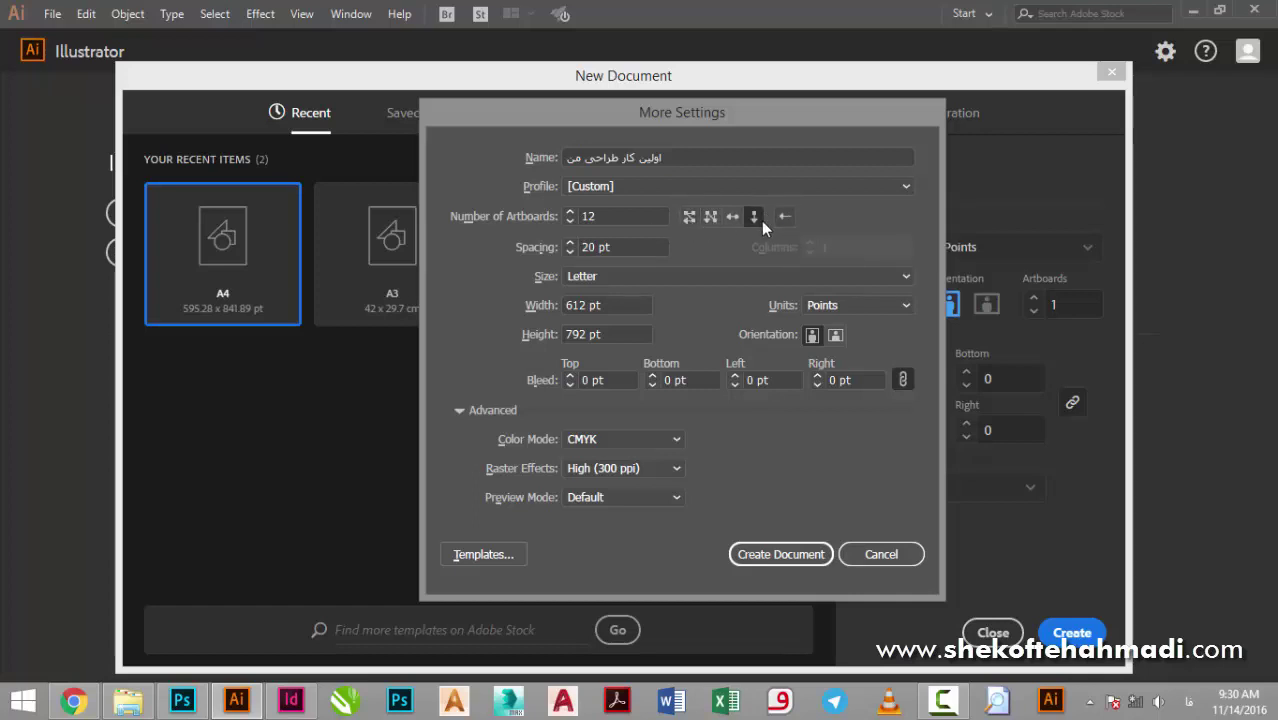
left_click(692, 218)
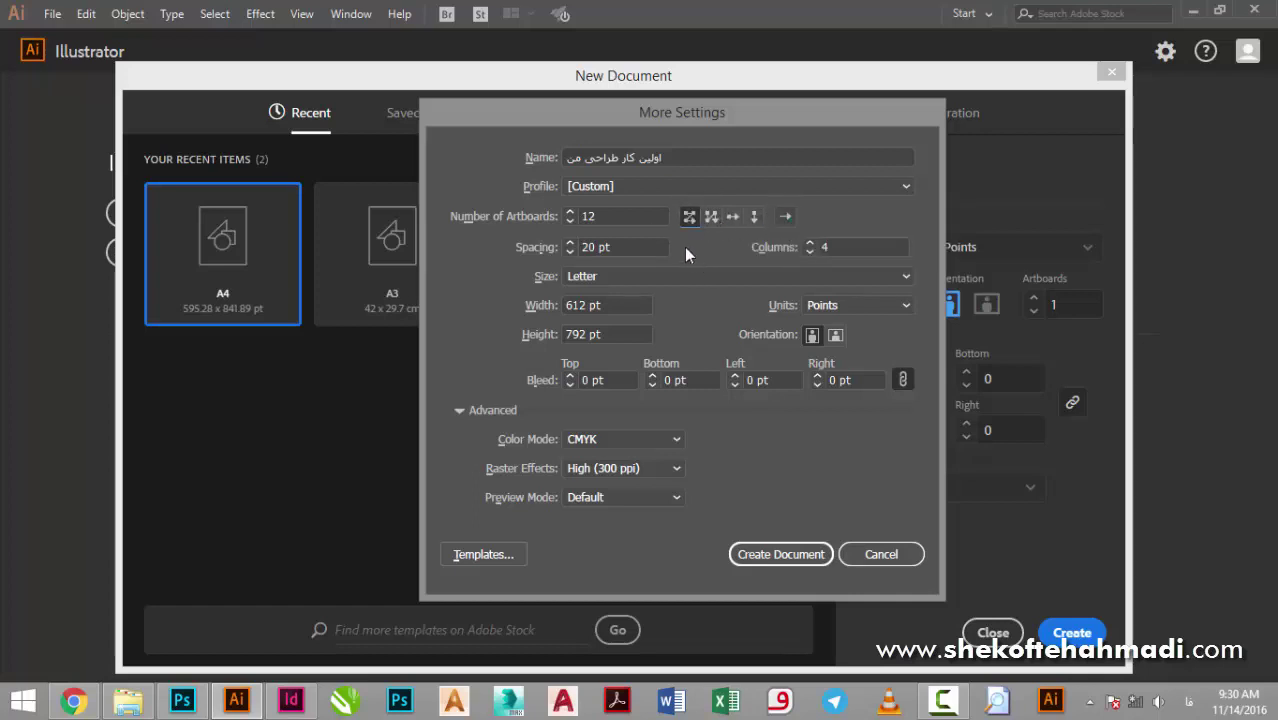
Step: Confirm 3 columns and keep the left-to-right artboard order
left_click(807, 252)
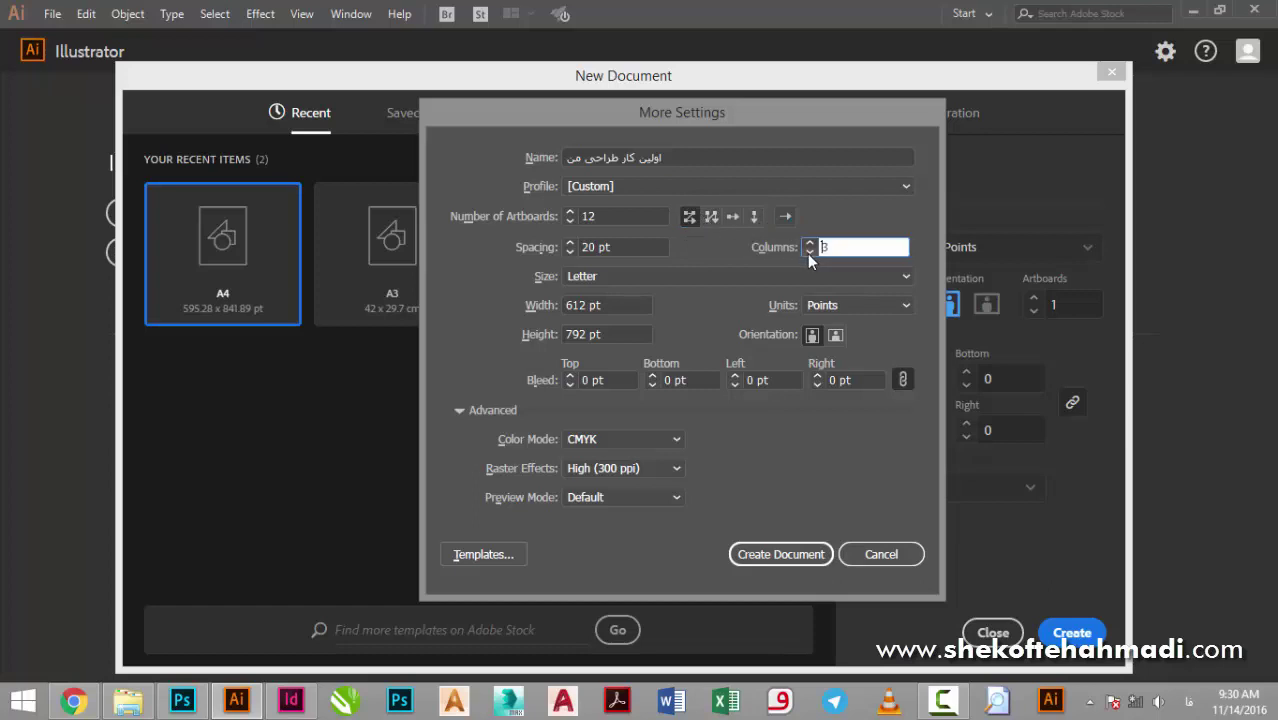
left_click_drag(670, 107, 693, 100)
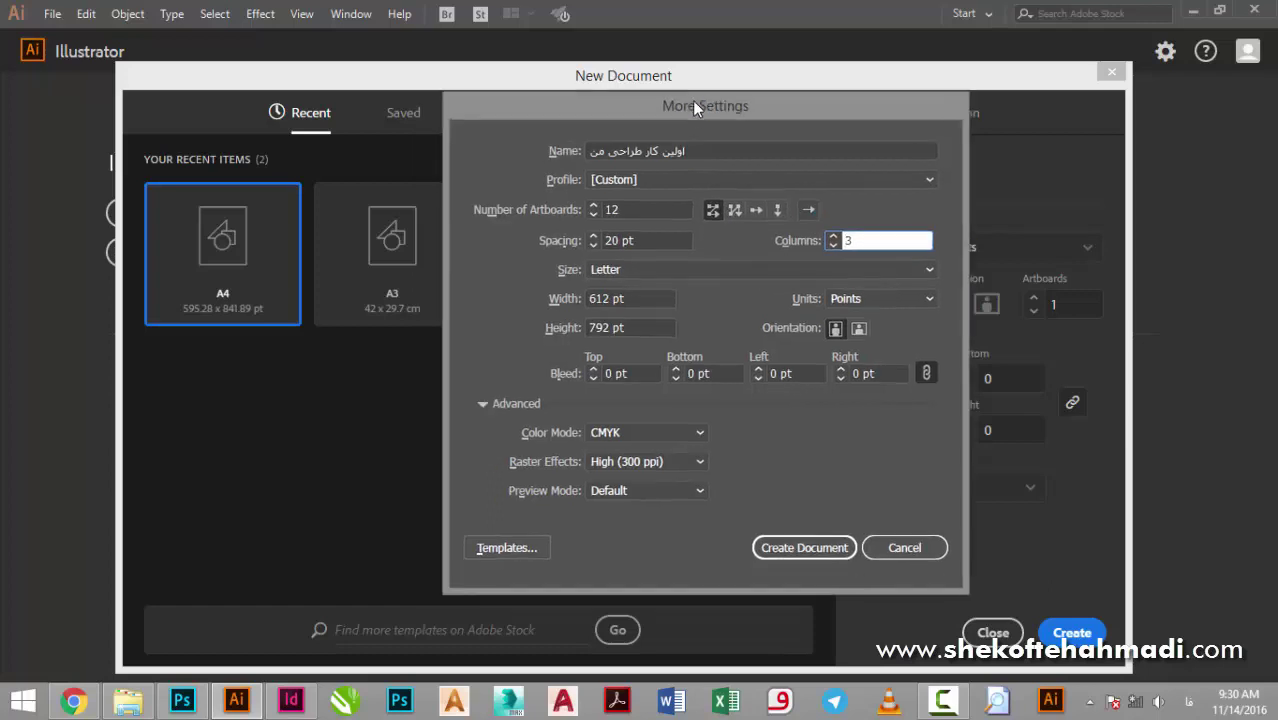
left_click(809, 213)
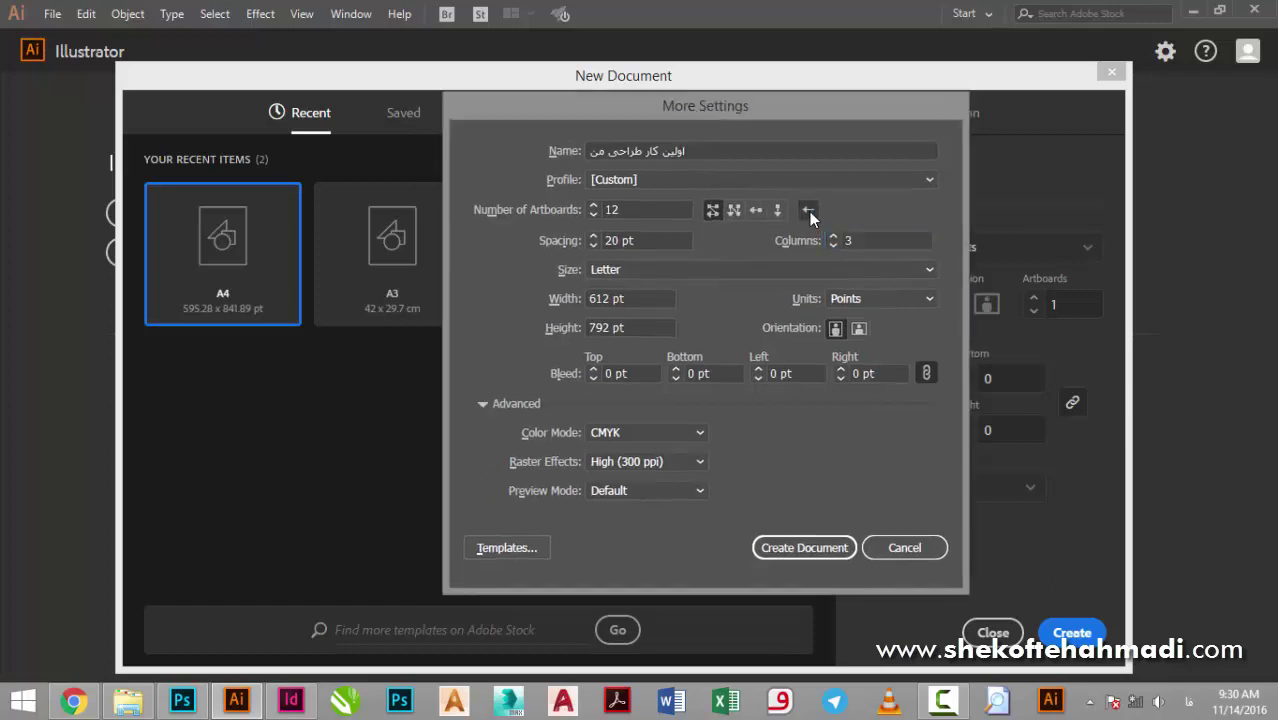
left_click(809, 212)
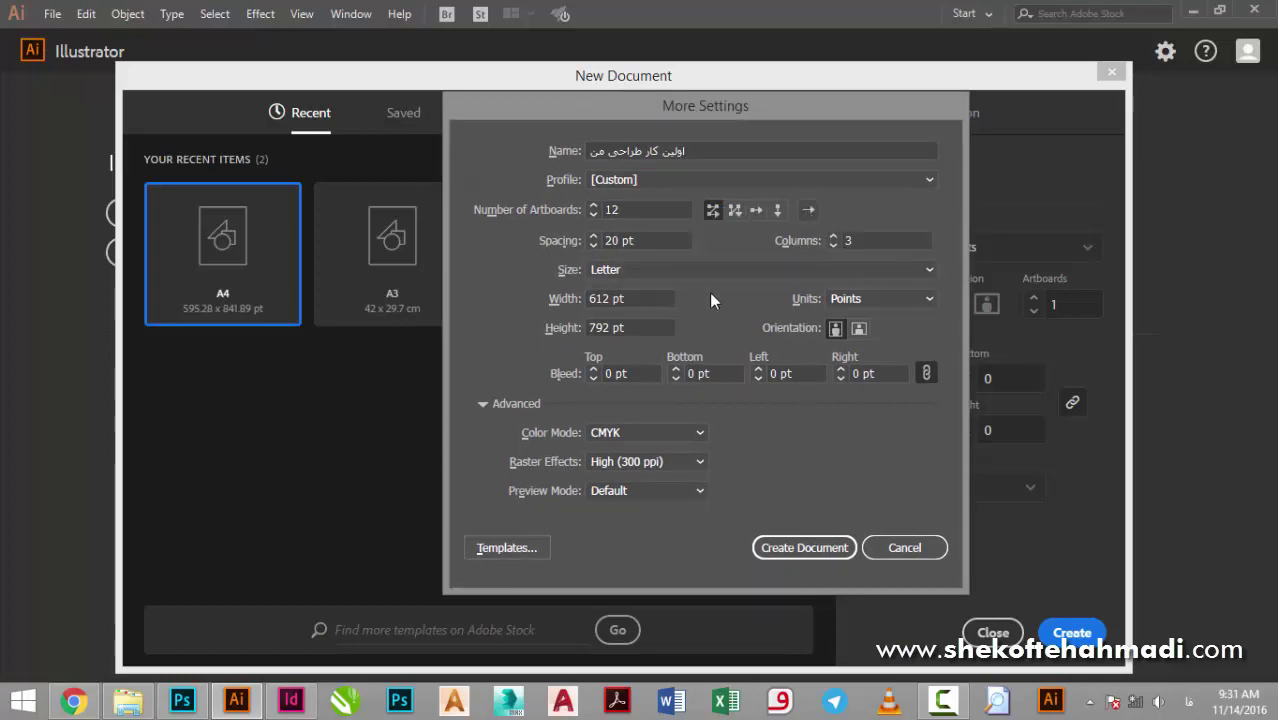
left_click_drag(730, 110, 734, 100)
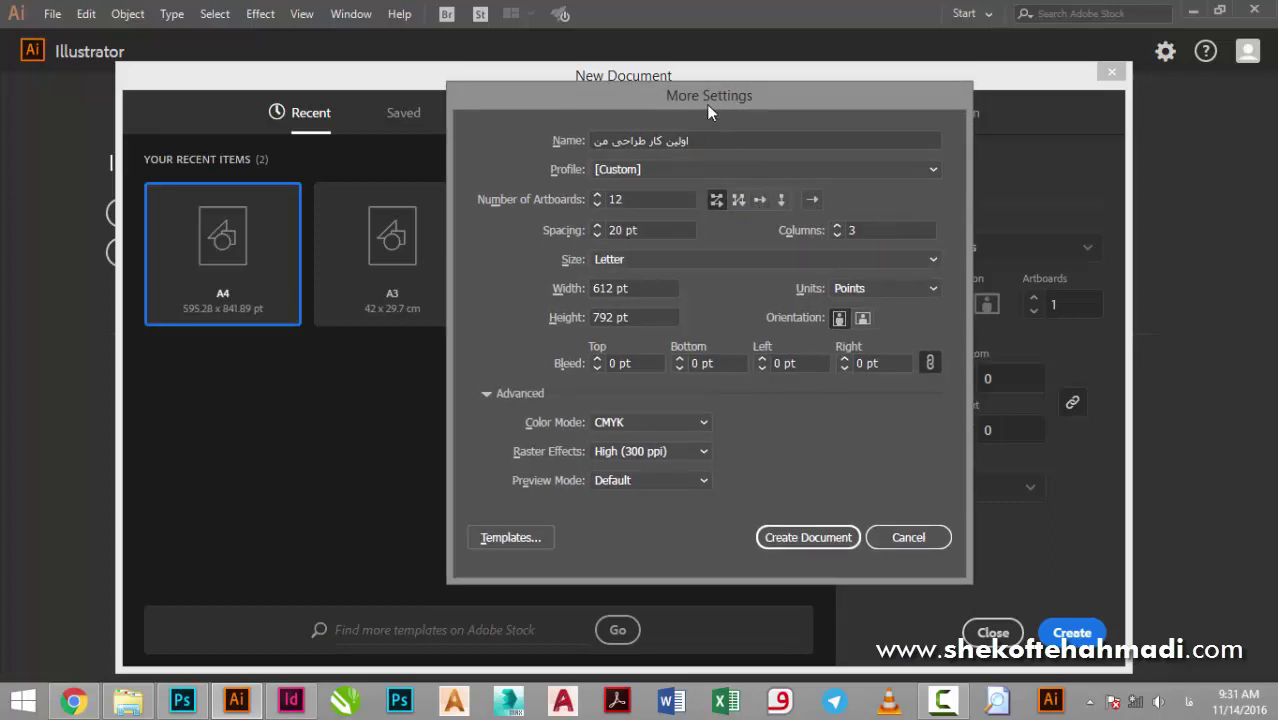
left_click_drag(705, 108, 701, 124)
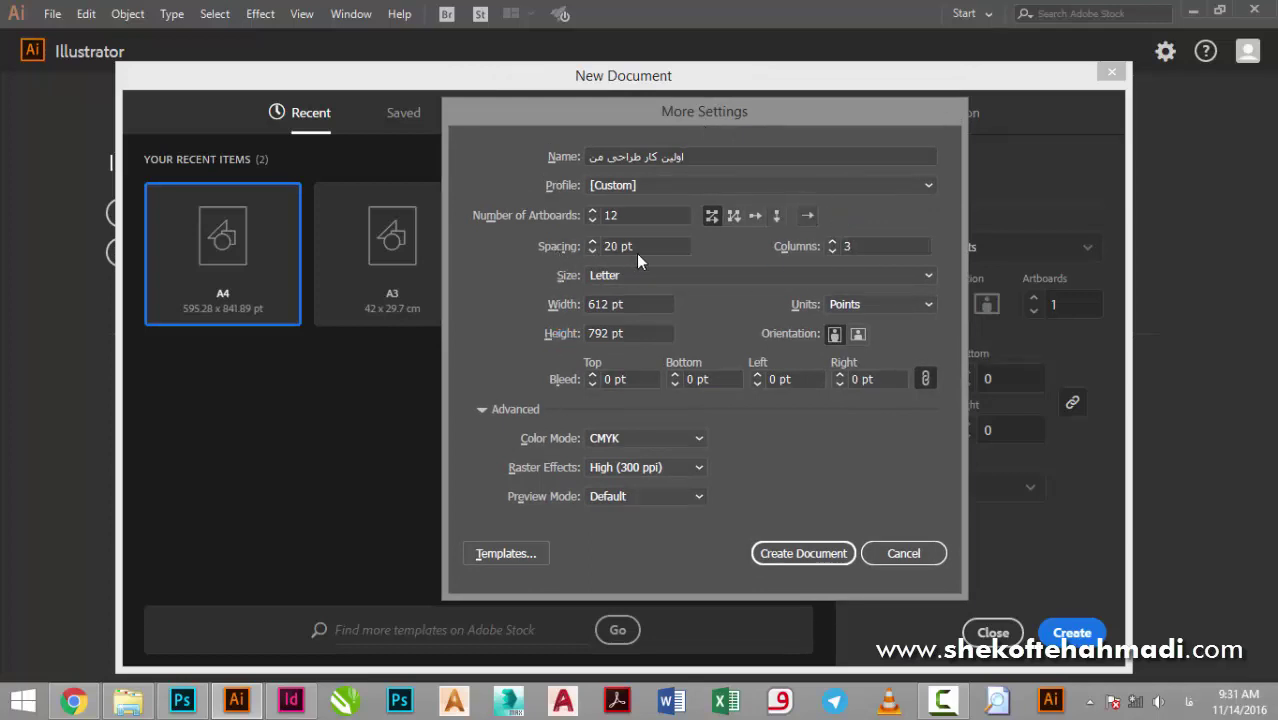
Step: Replace the artboard spacing with 0 and commit it
left_click_drag(640, 246, 565, 250)
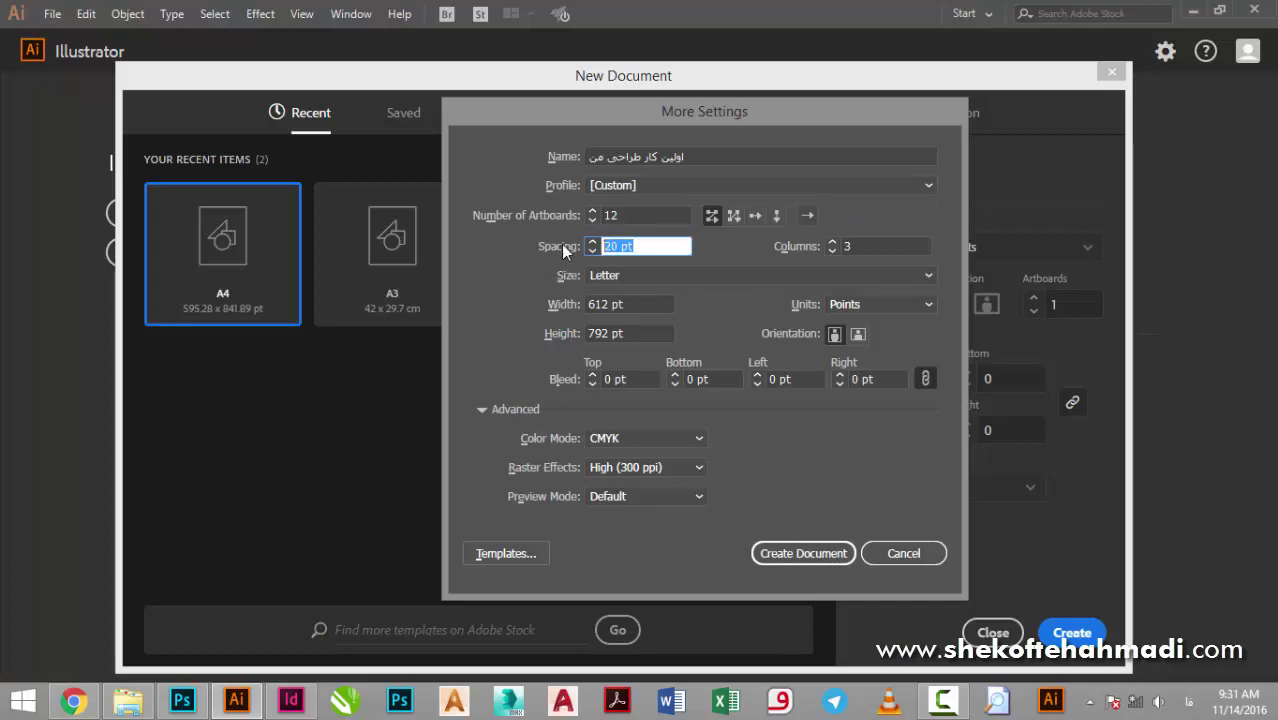
type("0")
key("Tab")
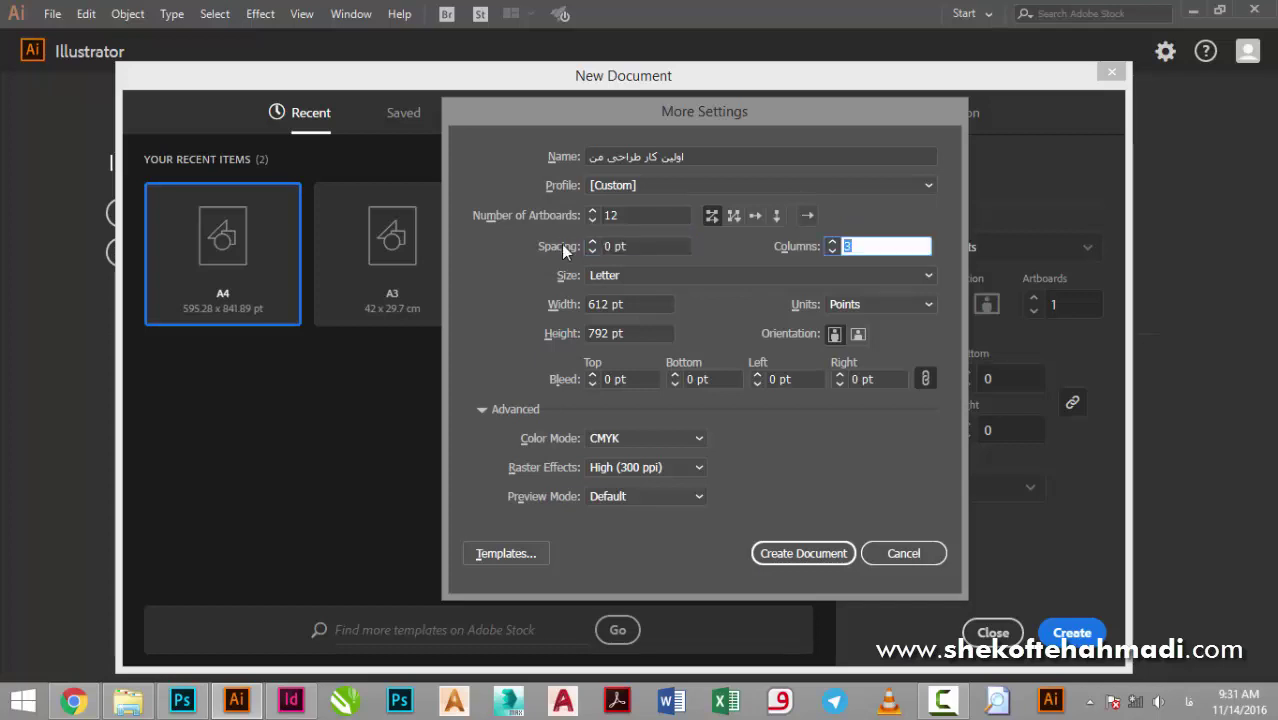
key("shift+Tab")
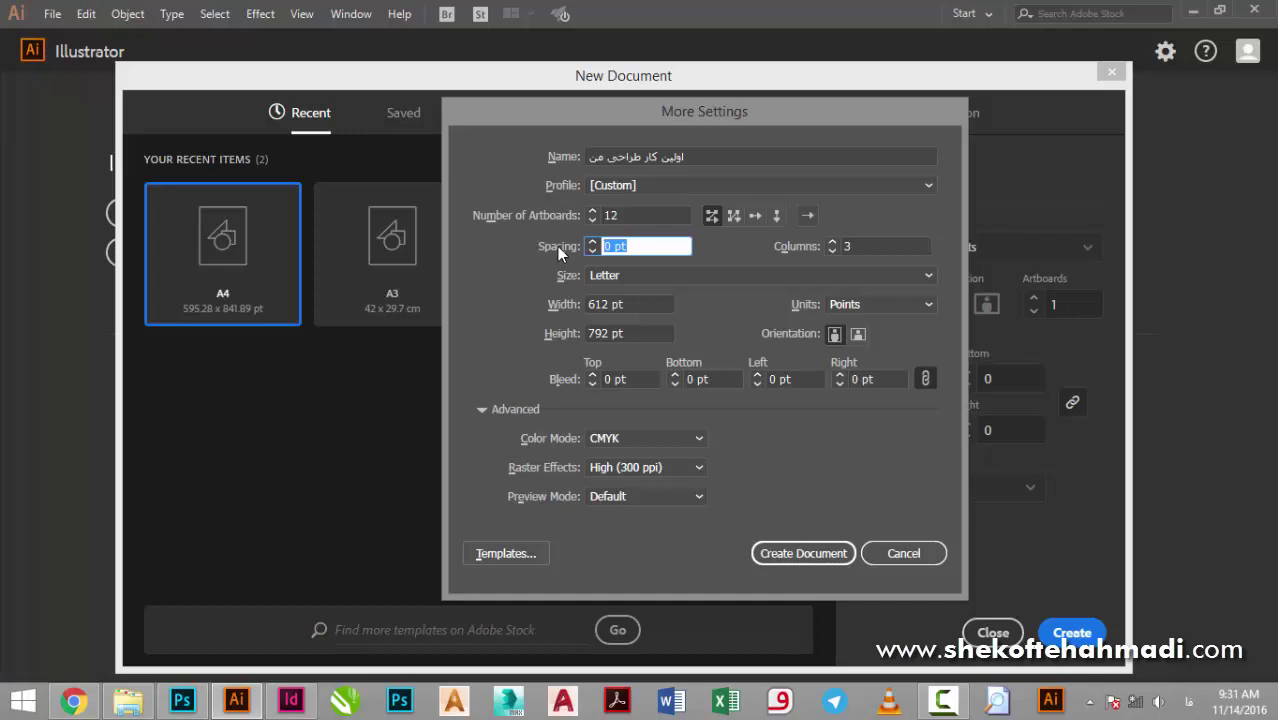
type("0")
key("Tab")
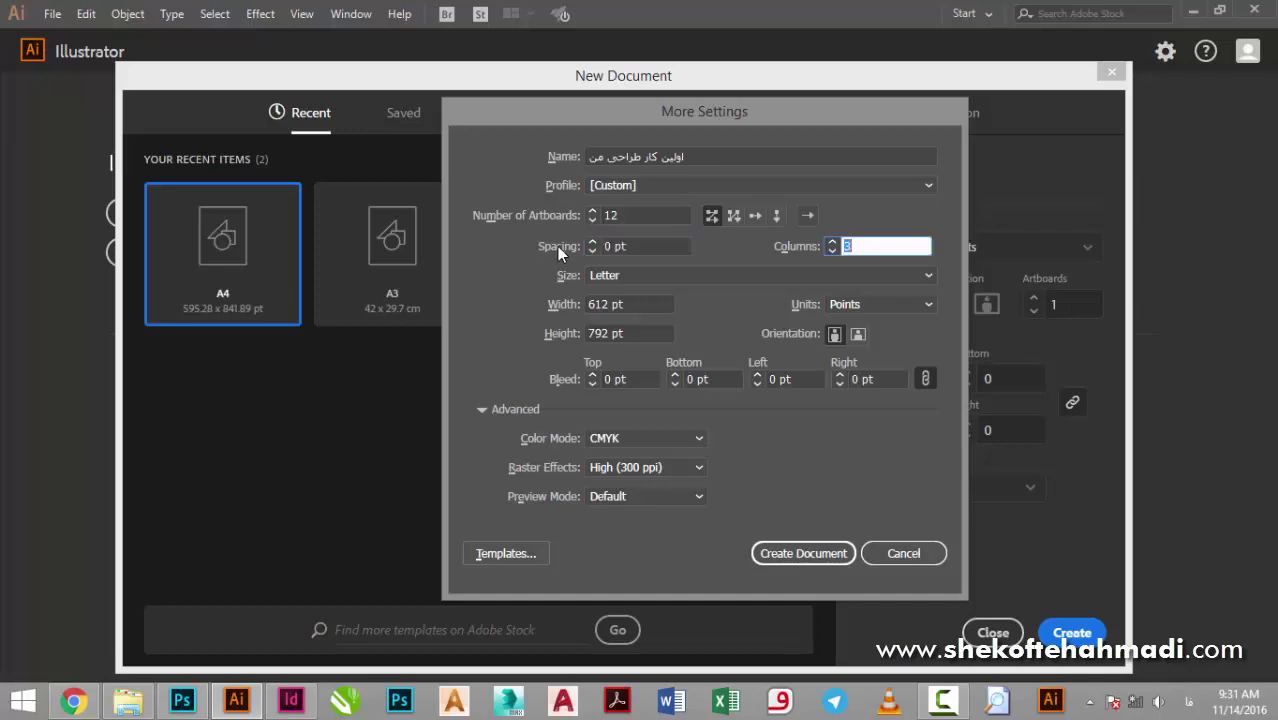
Step: Enter 1 cm as the artboard spacing, converted to 28.35 pt
key("shift+Tab")
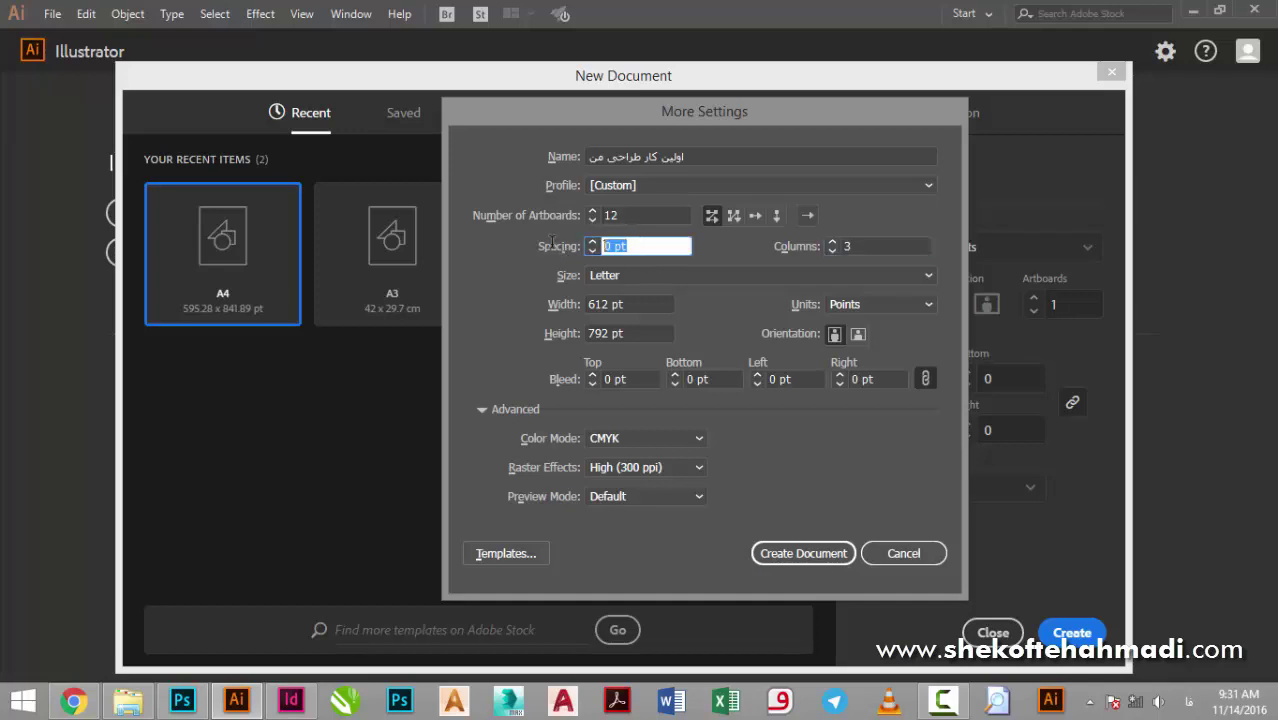
type("1cm")
key("Tab")
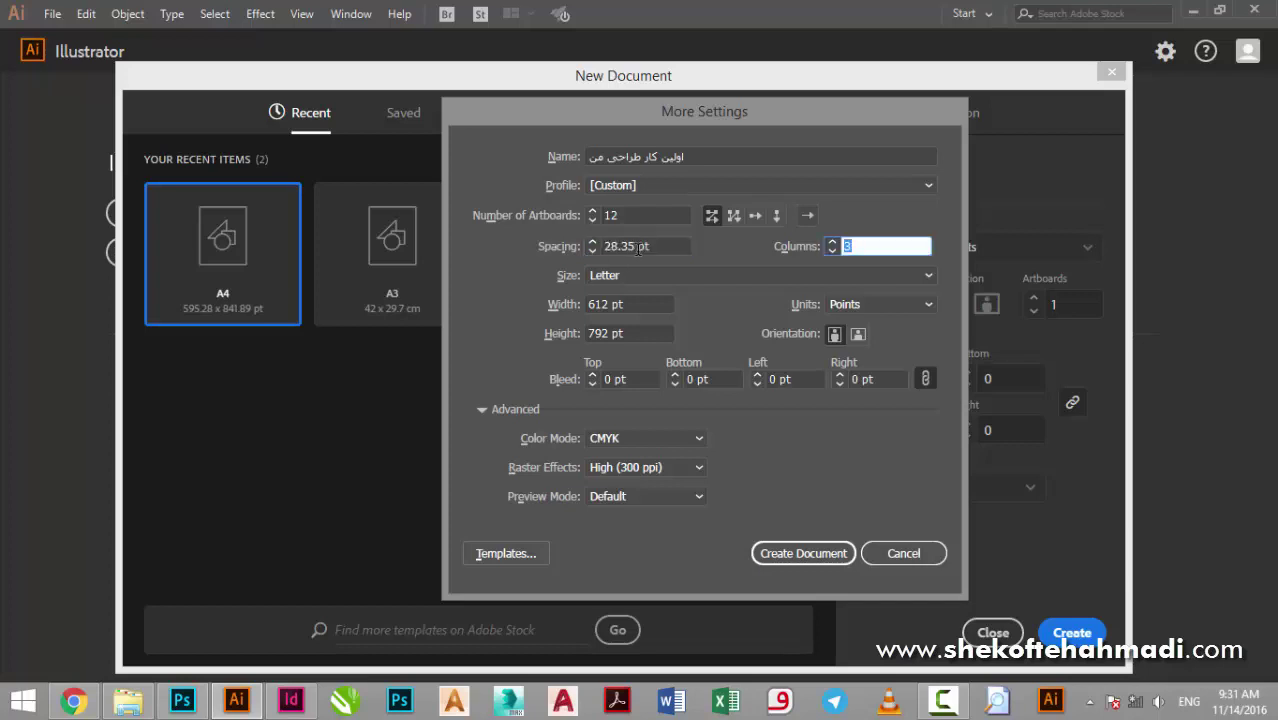
left_click(653, 246)
left_click_drag(653, 246, 591, 249)
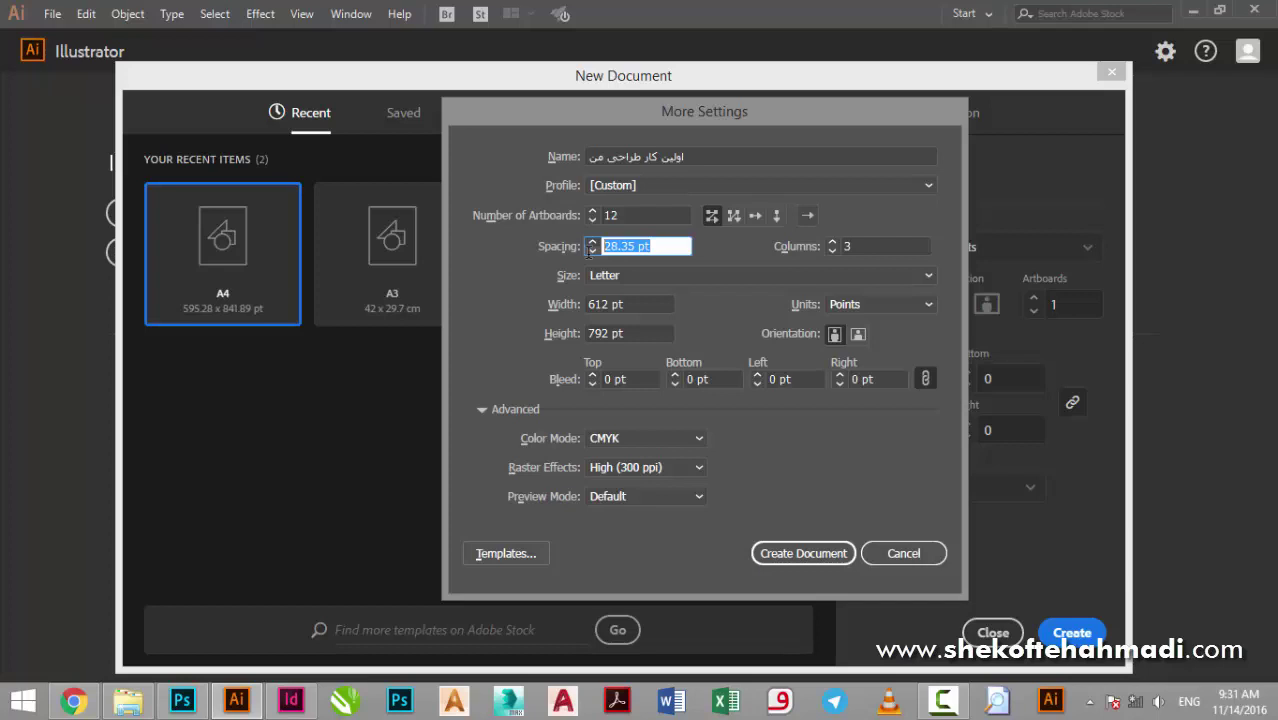
type("1 ")
type("cm")
key("Tab")
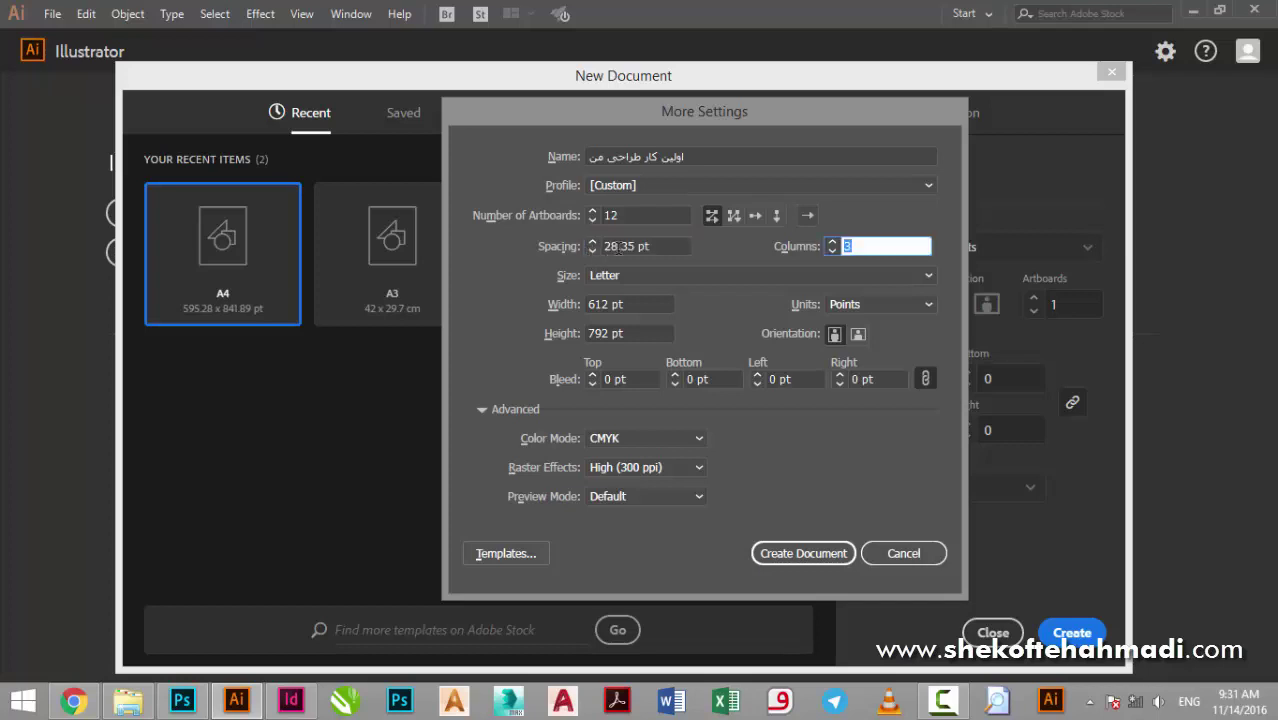
Step: Make the artboards A4 and switch the units to Centimeters
left_click(619, 276)
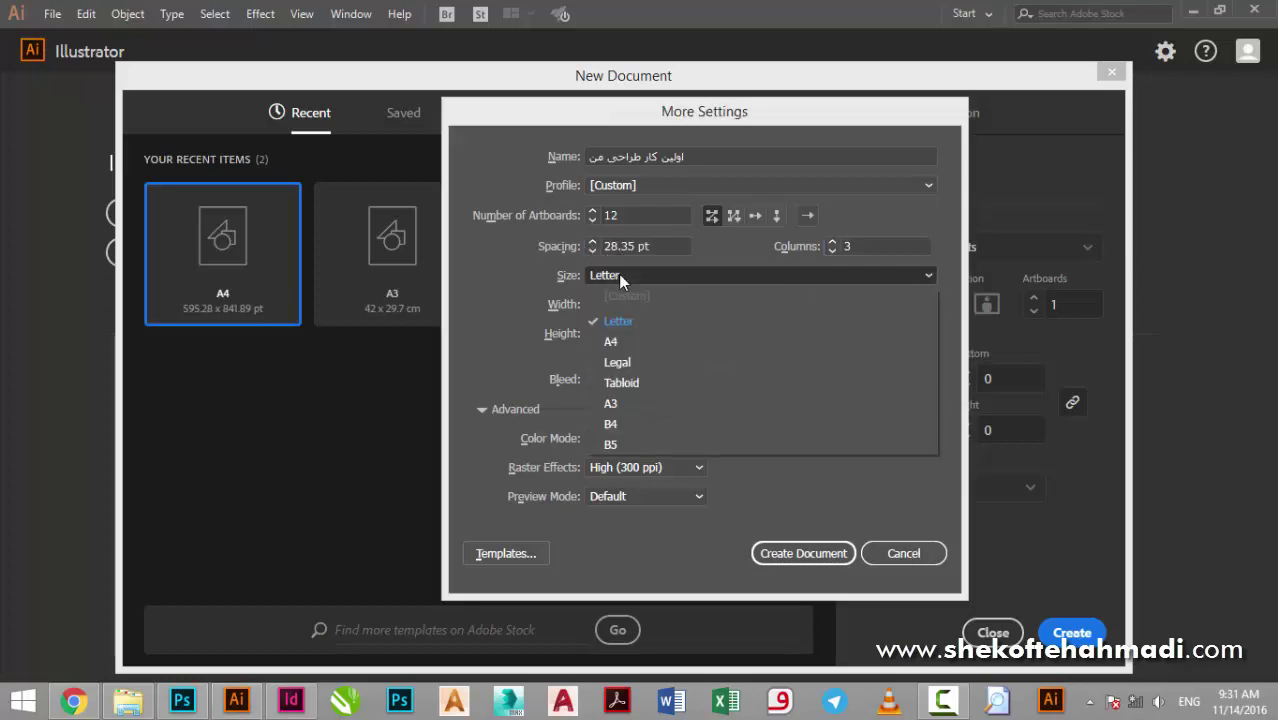
left_click(611, 341)
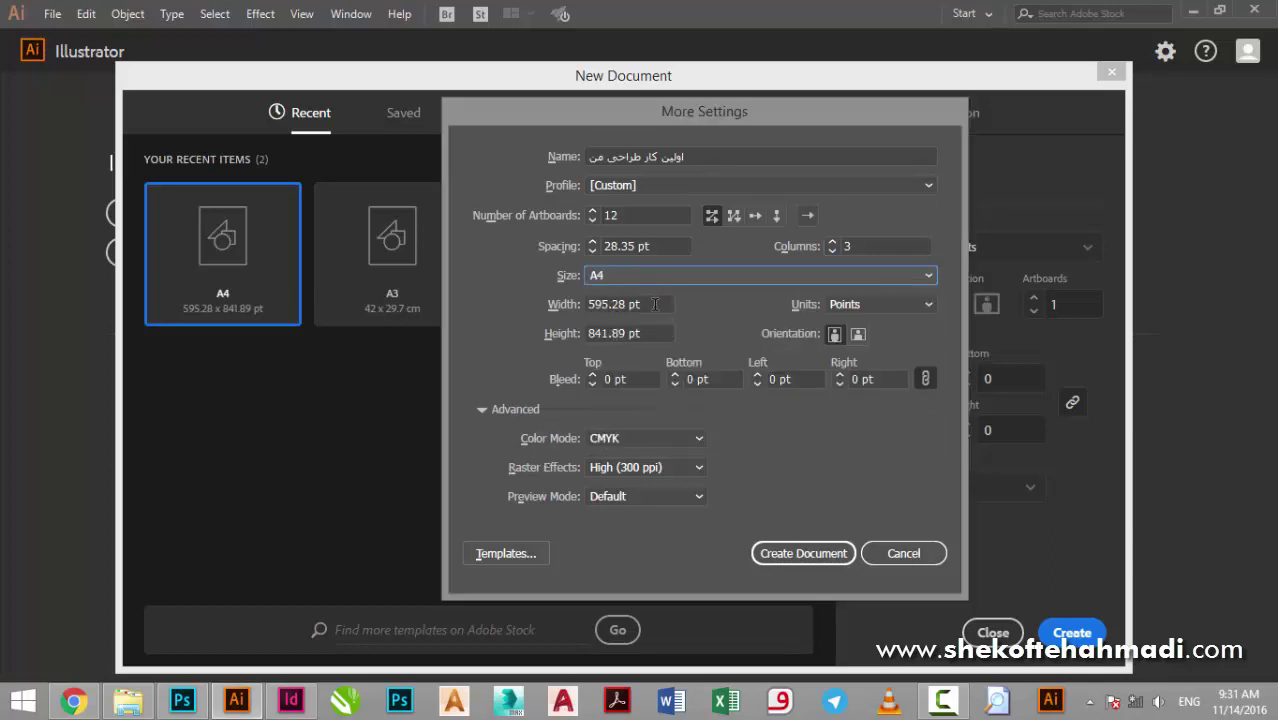
left_click(905, 304)
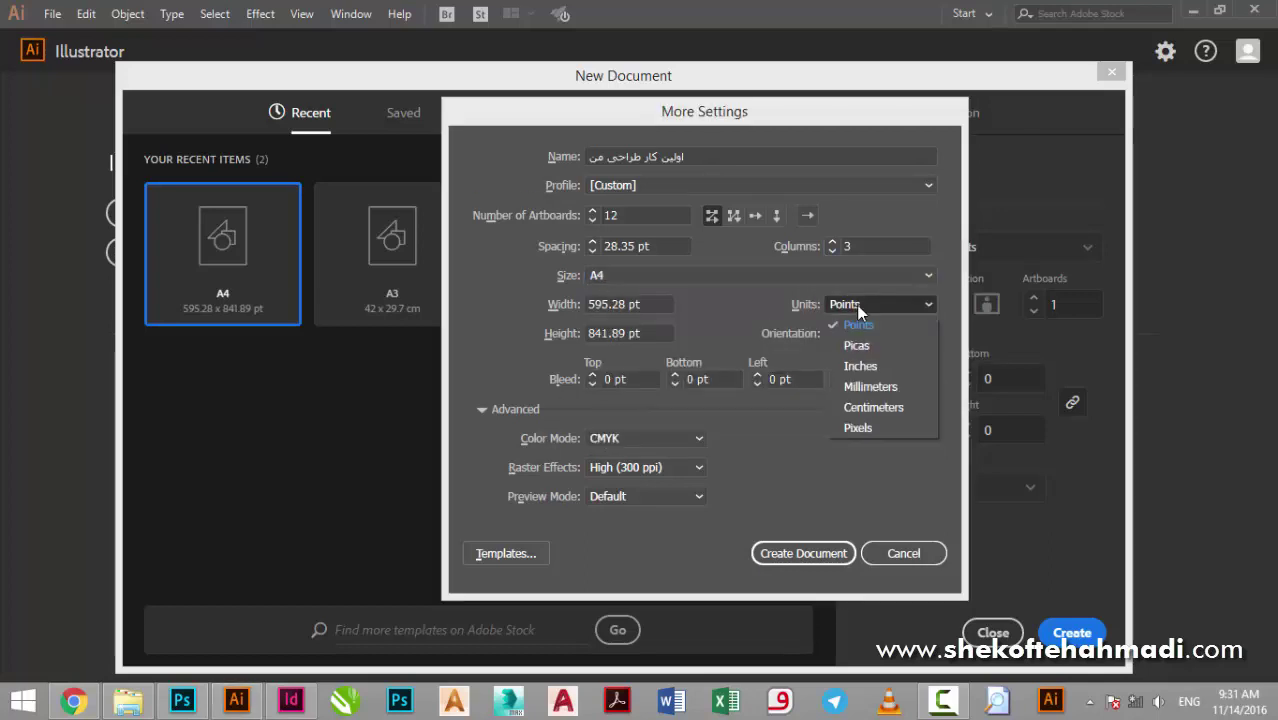
left_click(866, 407)
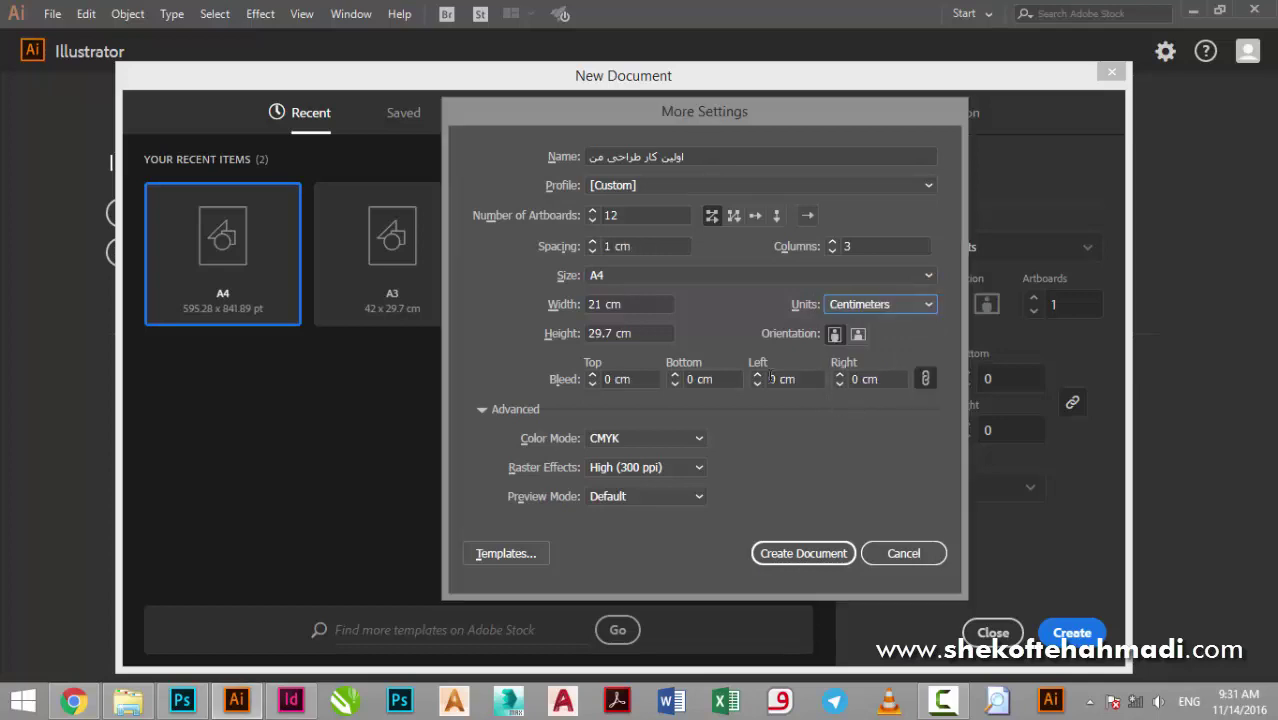
left_click(638, 279)
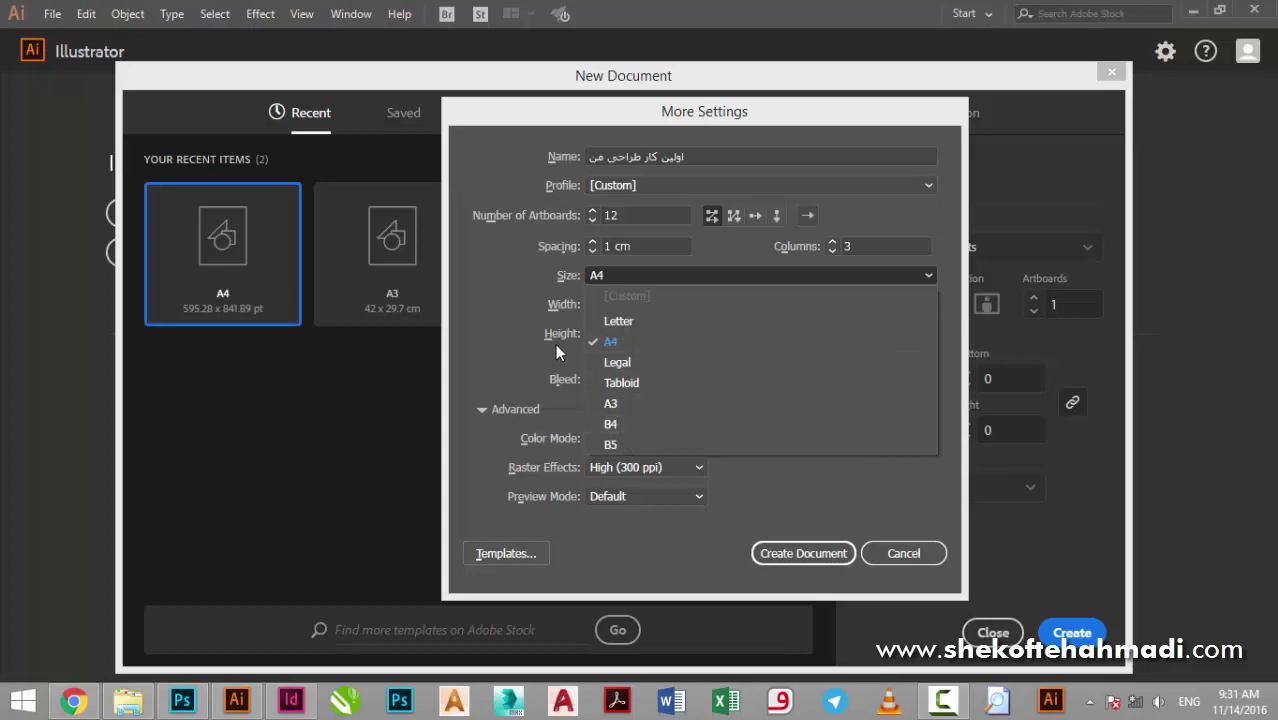
left_click(555, 343)
Step: Set the artboard width to 20 cm and height to 40 cm
left_click(620, 304)
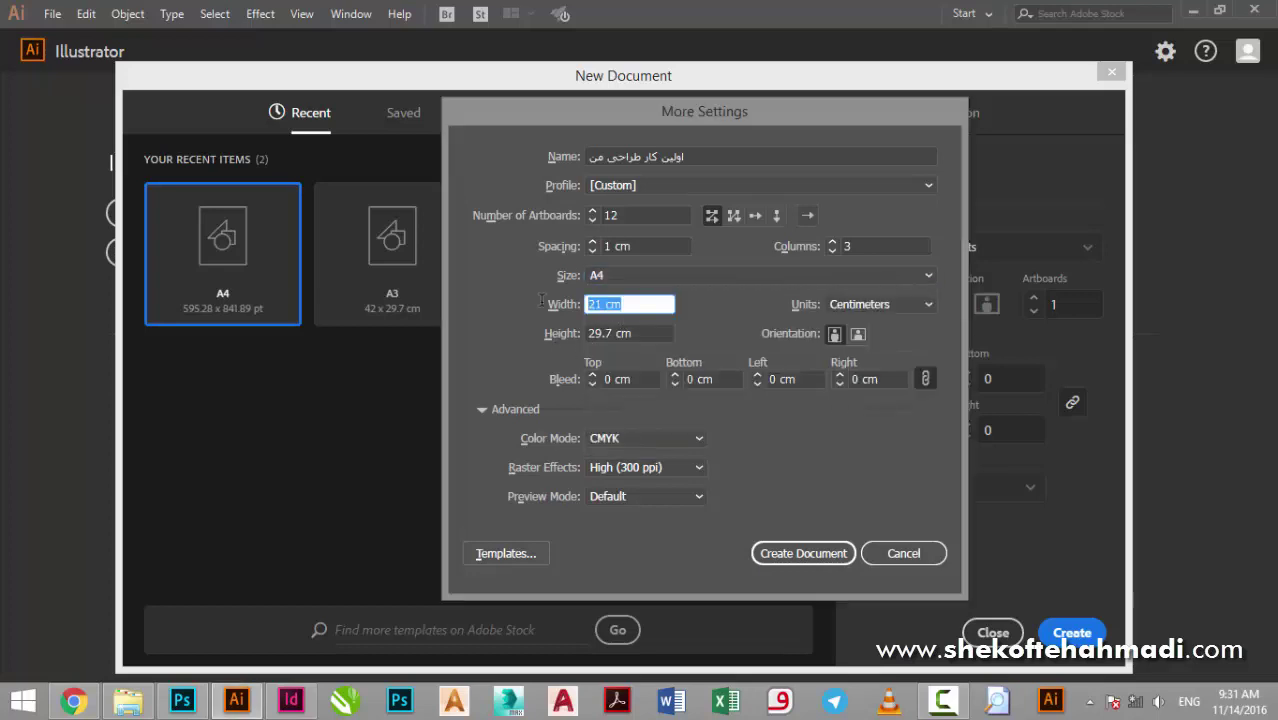
type("20")
key("Tab")
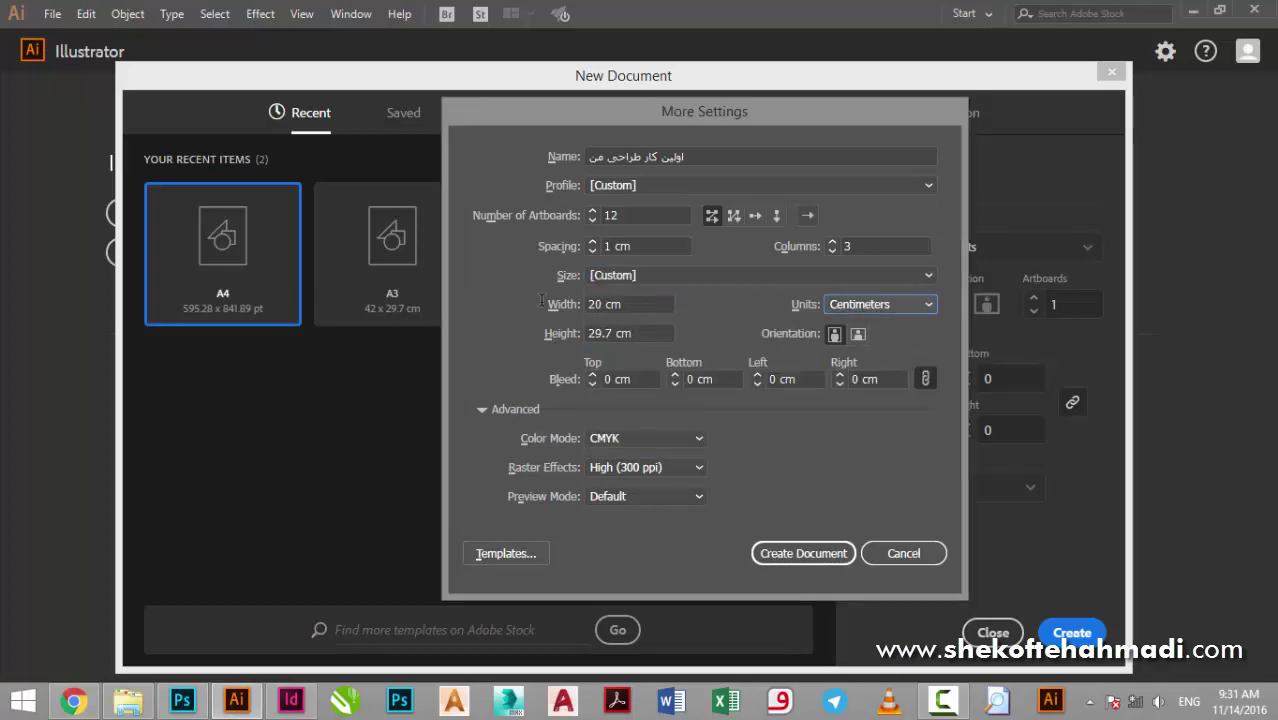
key("Tab")
type("30")
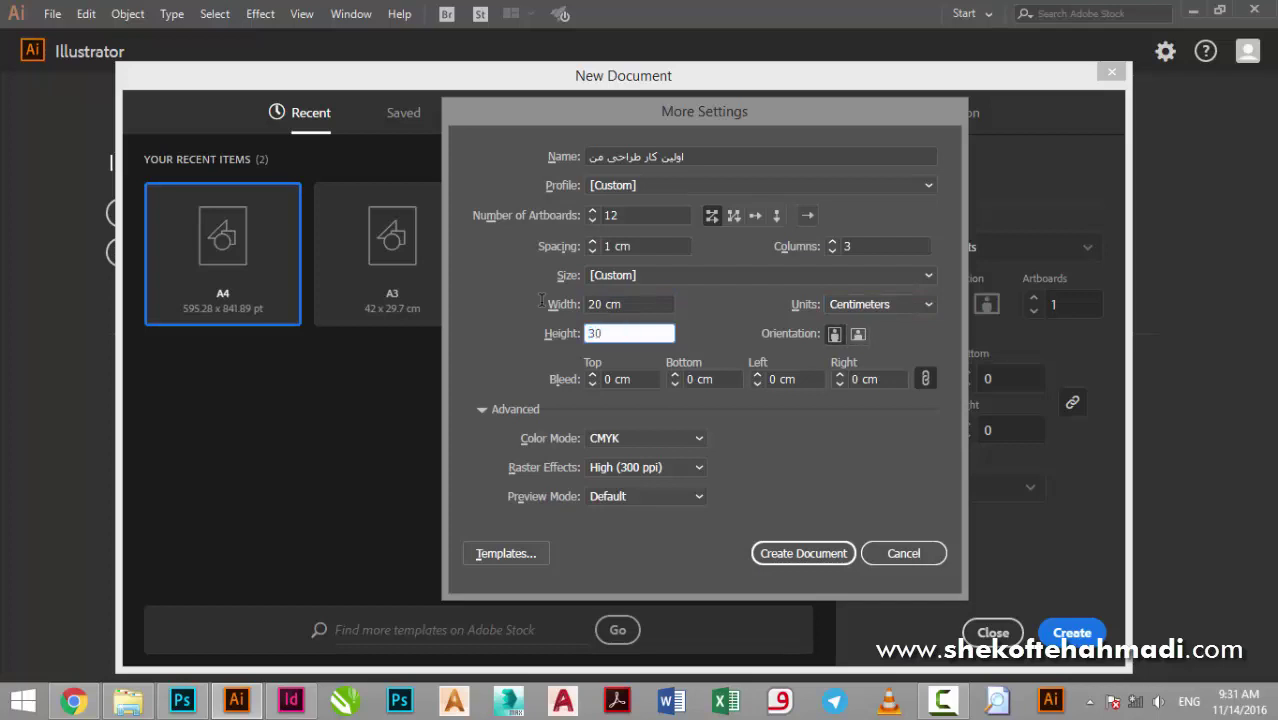
key("BackSpace")
key("BackSpace")
type("40")
key("Tab")
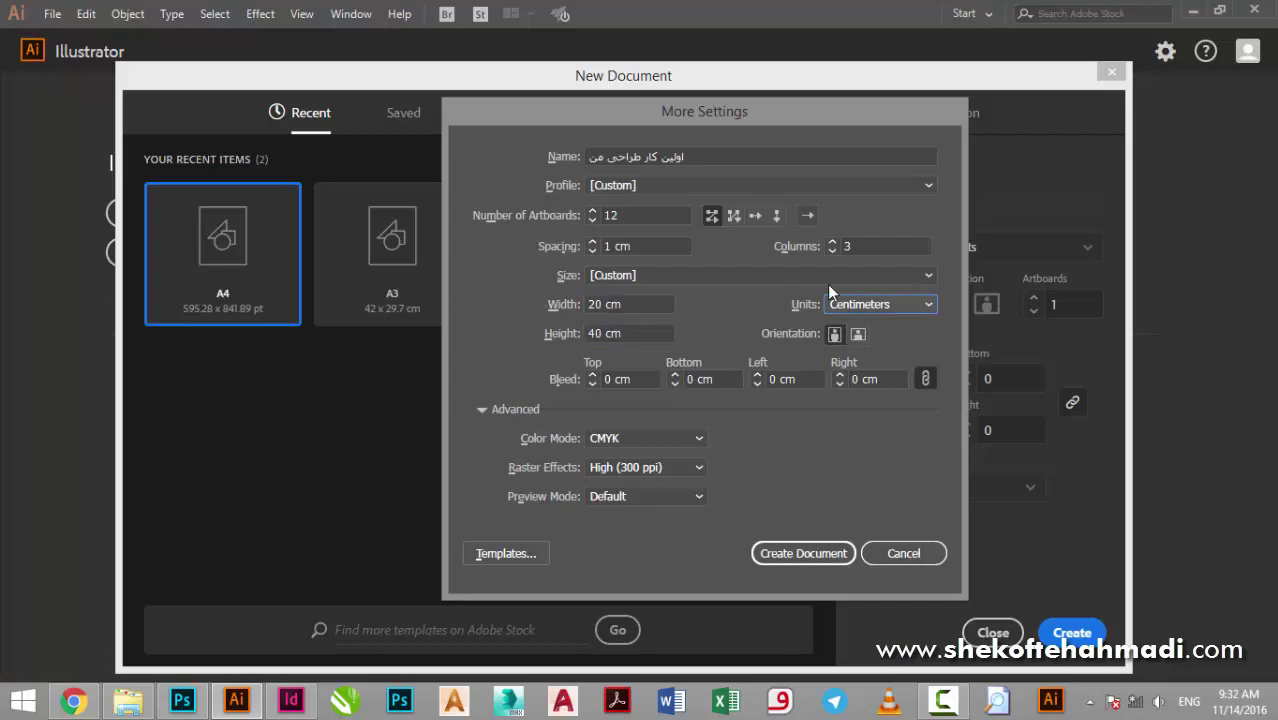
Step: Switch the artboards to landscape orientation, giving 40 × 20 cm
left_click(858, 336)
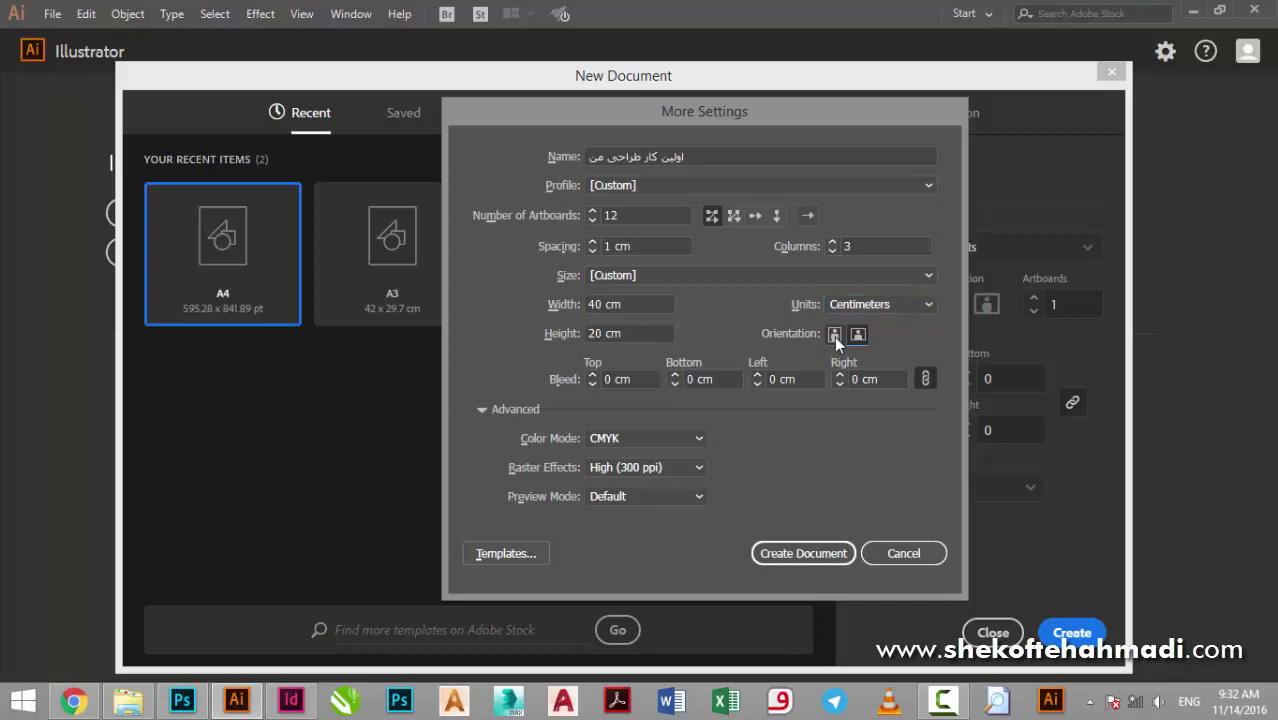
left_click(835, 338)
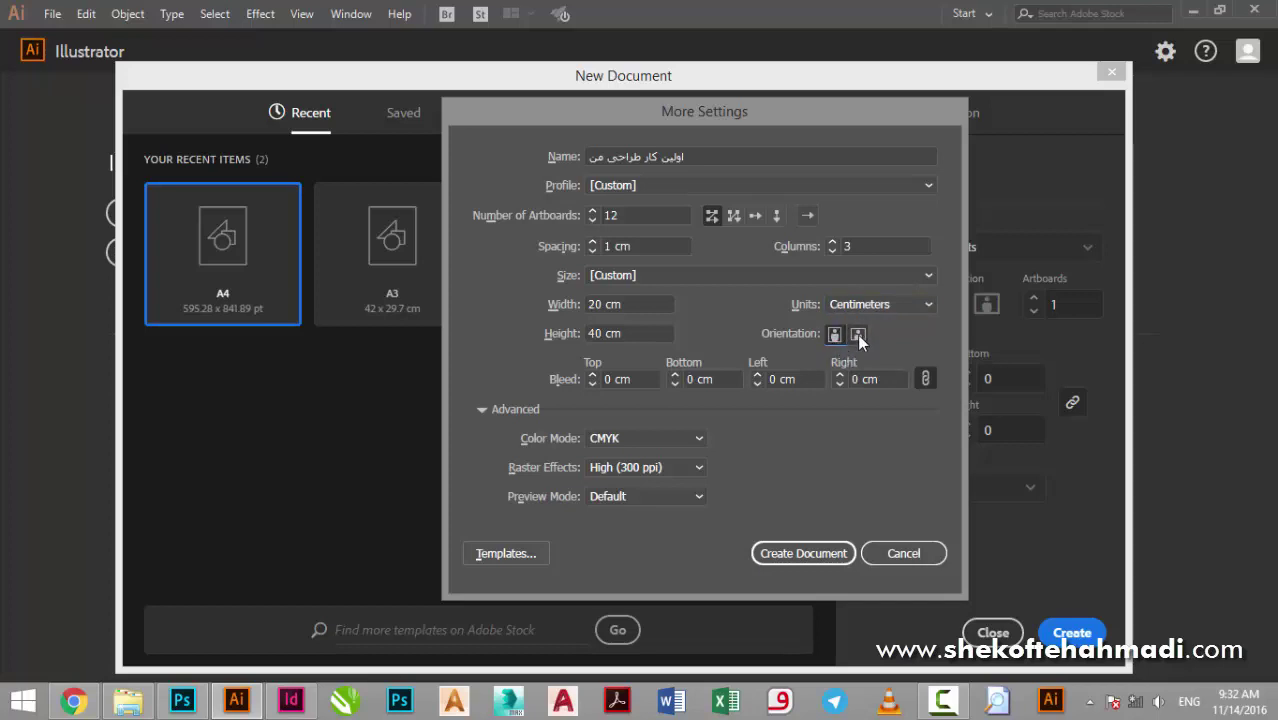
left_click(857, 336)
left_click_drag(717, 116, 739, 89)
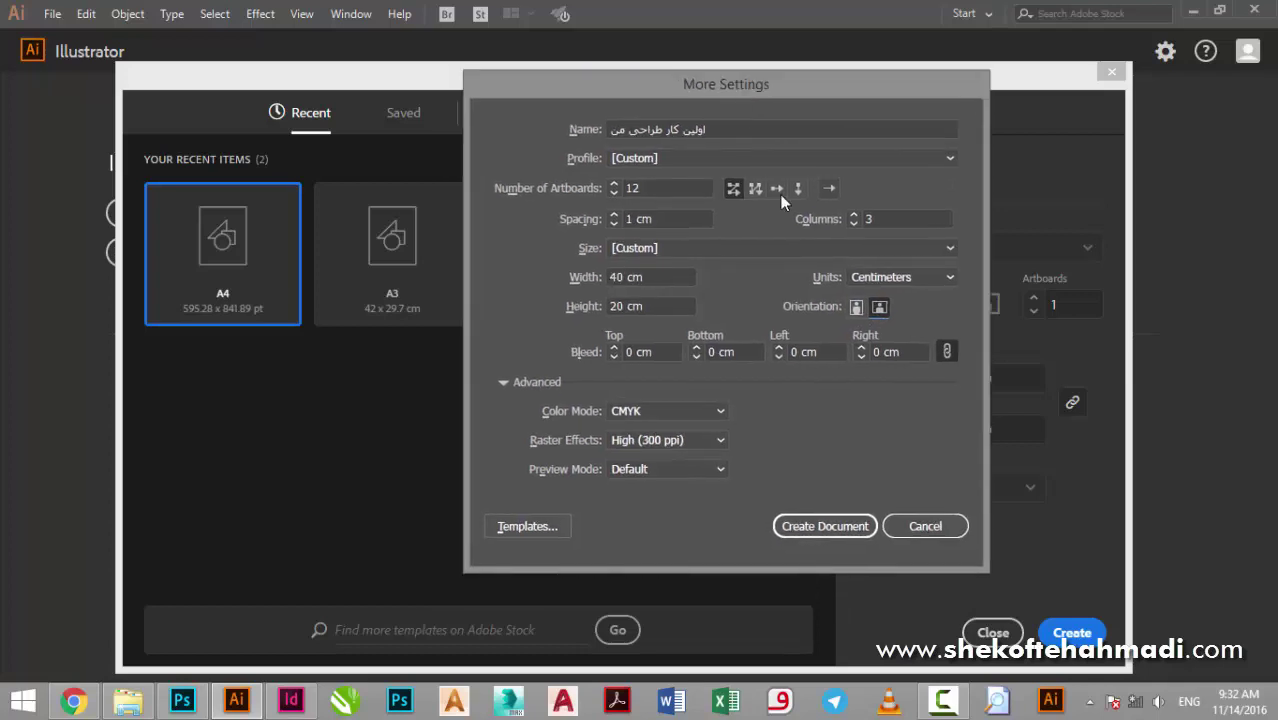
Step: Return the artboards to portrait at 20 × 40 cm and keep CMYK colour mode
left_click(856, 306)
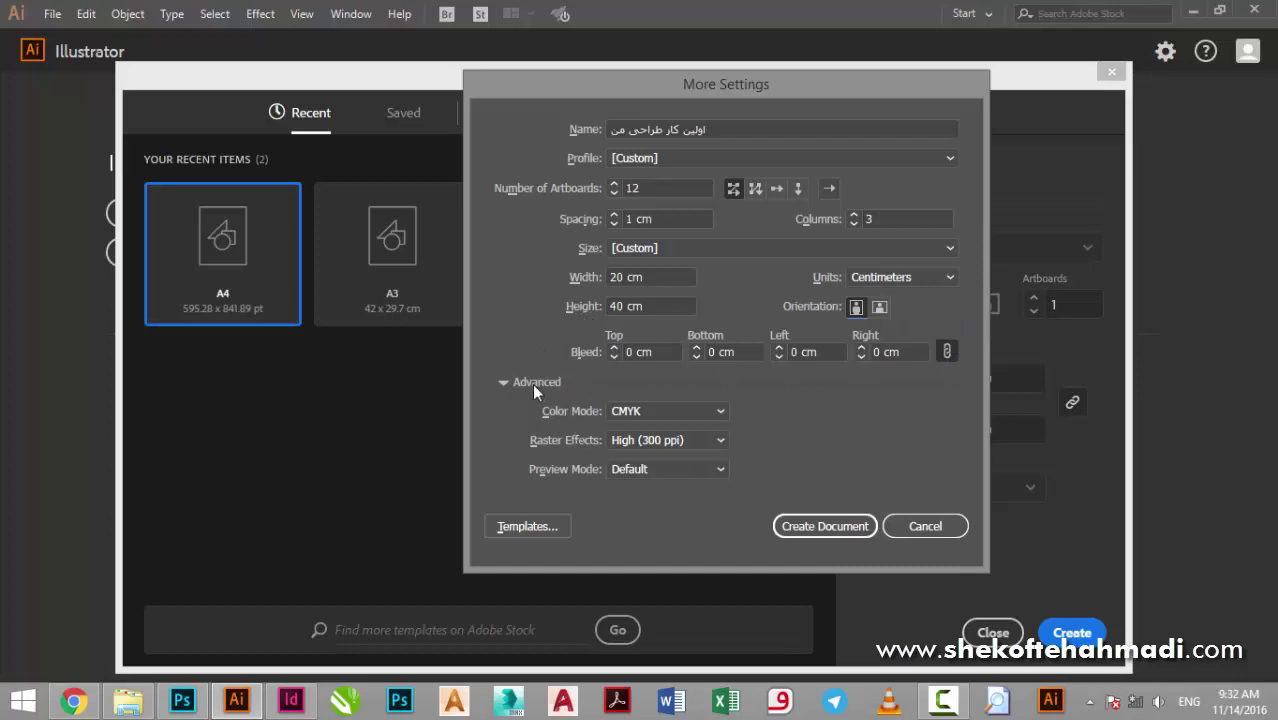
left_click(505, 385)
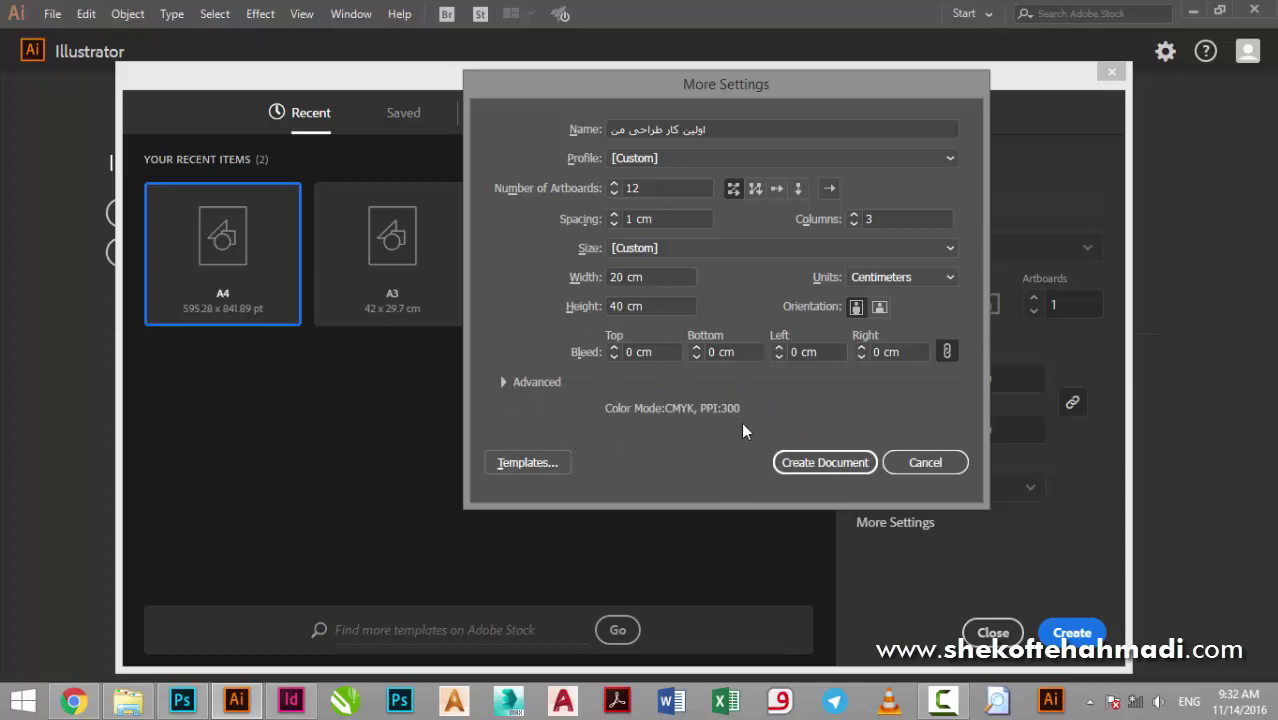
left_click(500, 382)
left_click(503, 381)
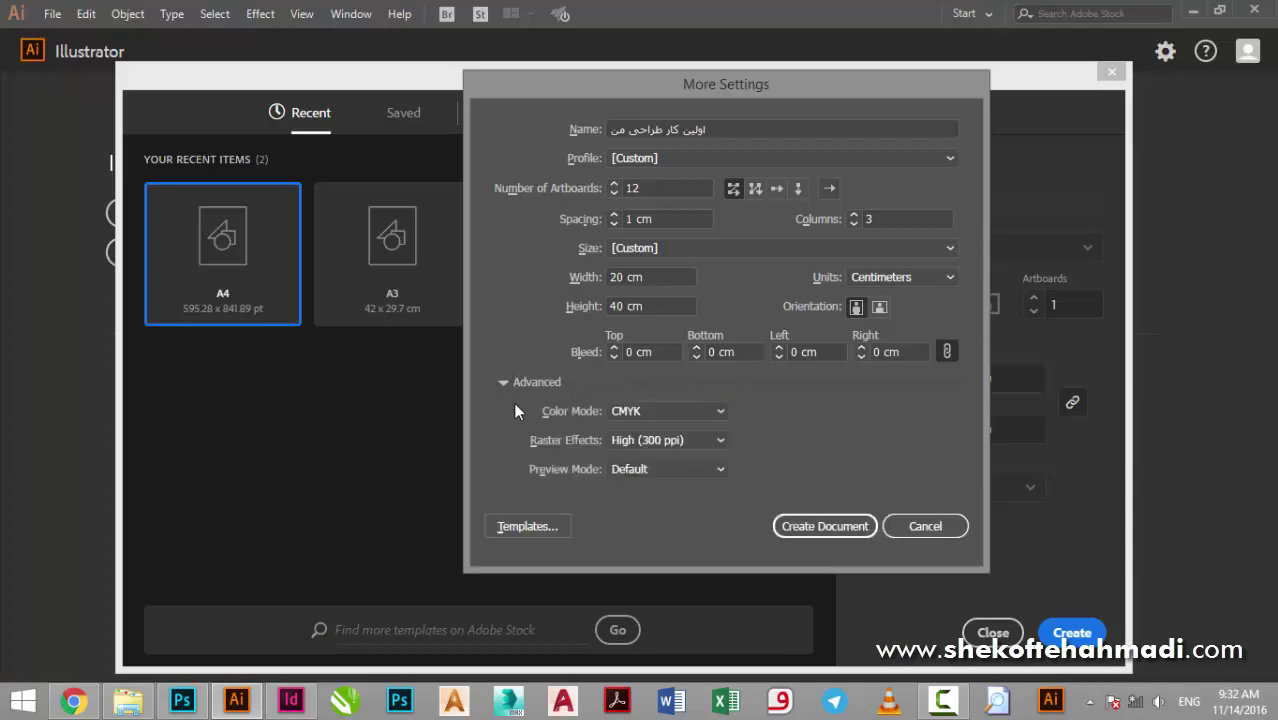
left_click(644, 411)
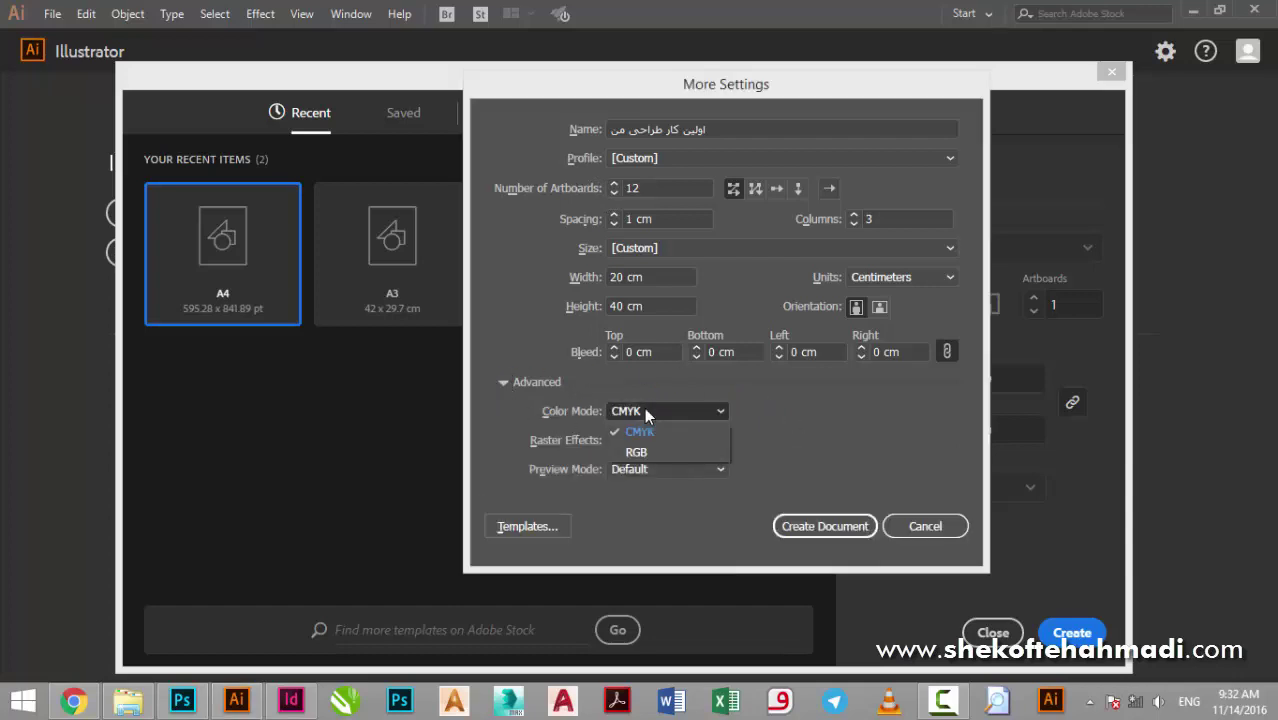
left_click(531, 412)
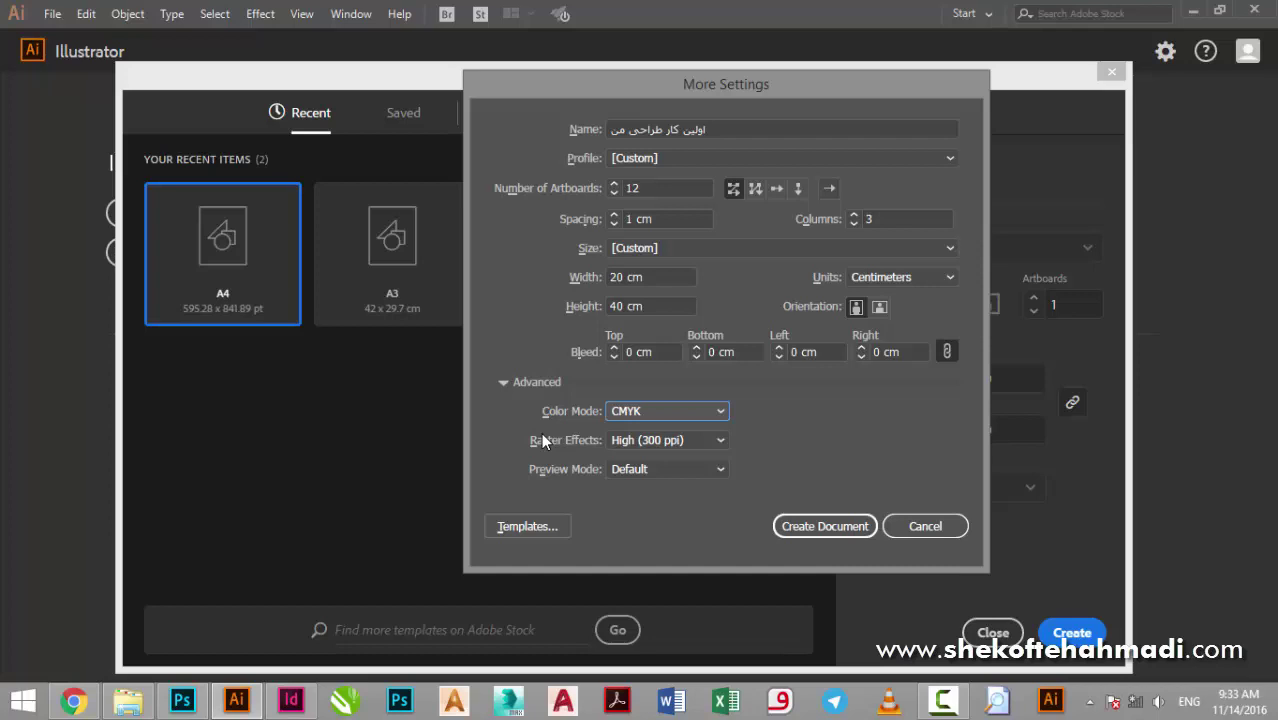
left_click(623, 412)
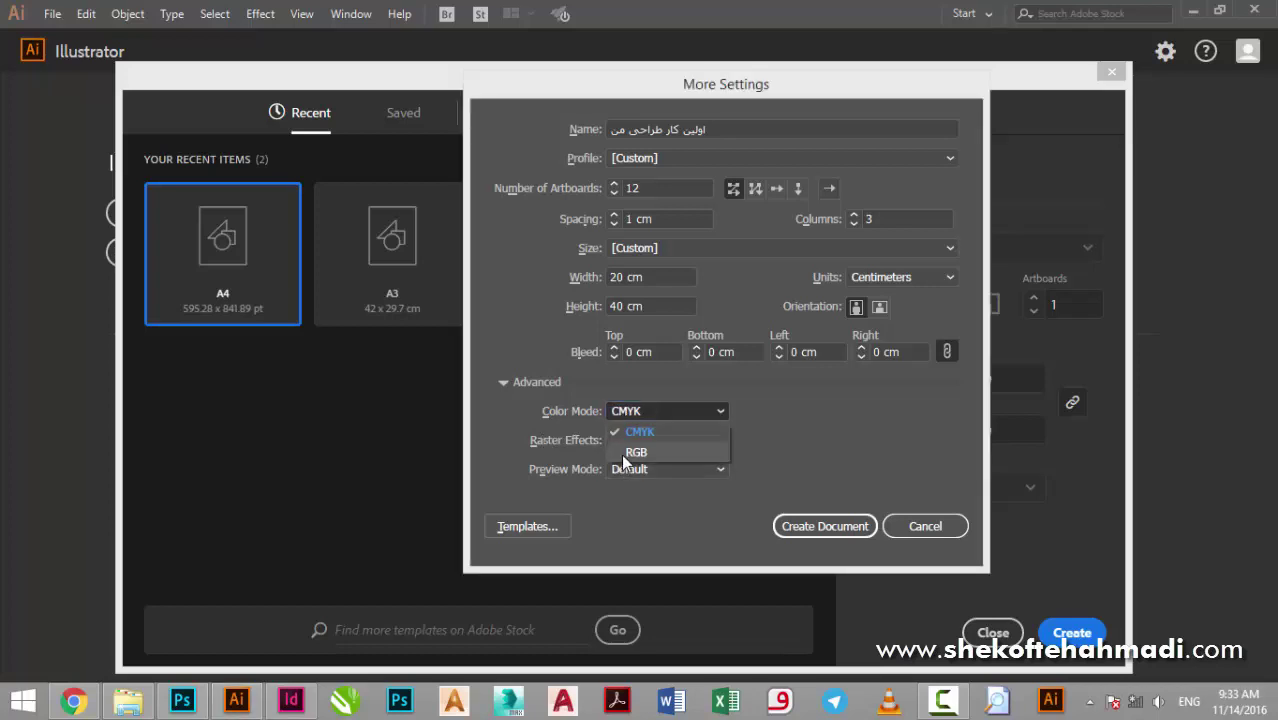
left_click(619, 414)
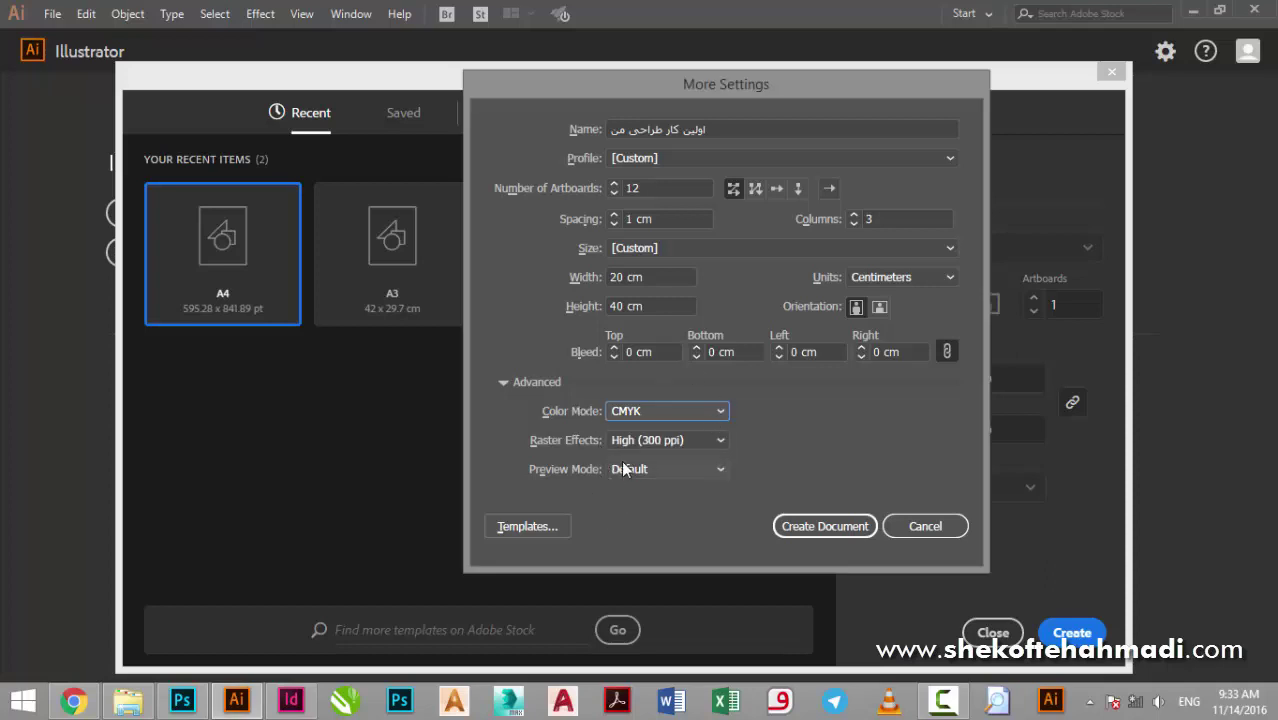
left_click_drag(659, 77, 664, 68)
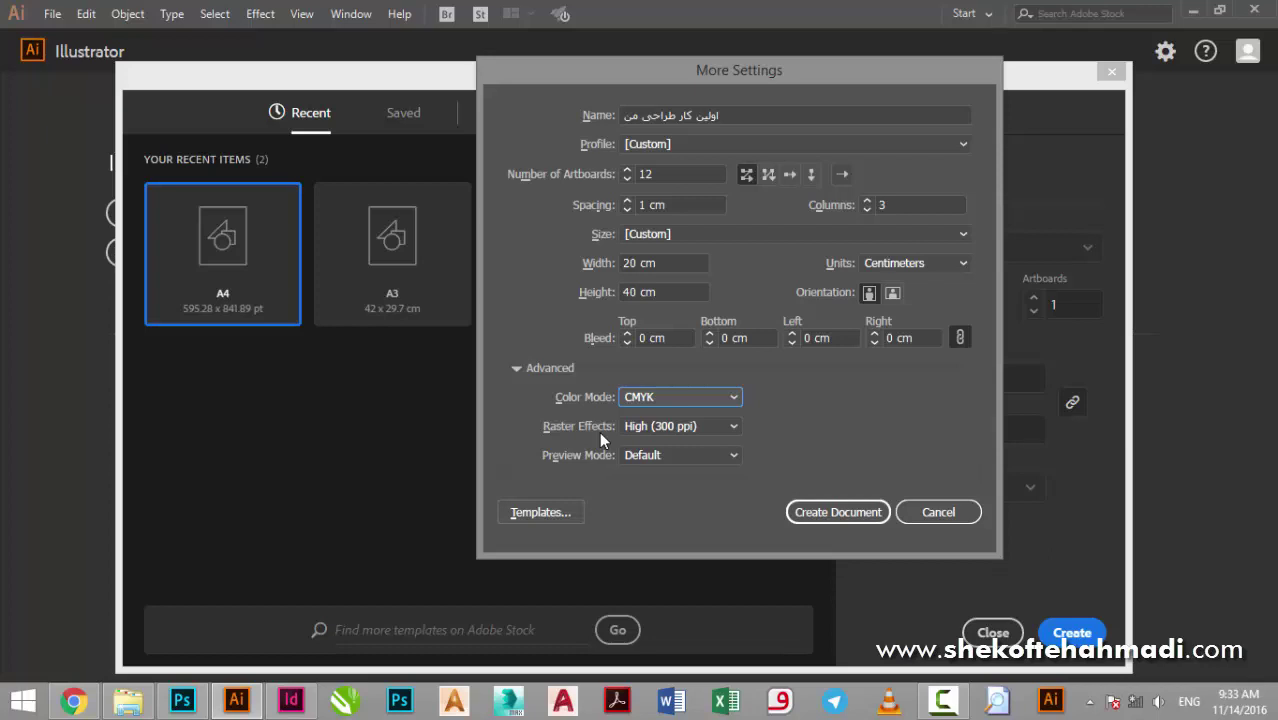
left_click(700, 432)
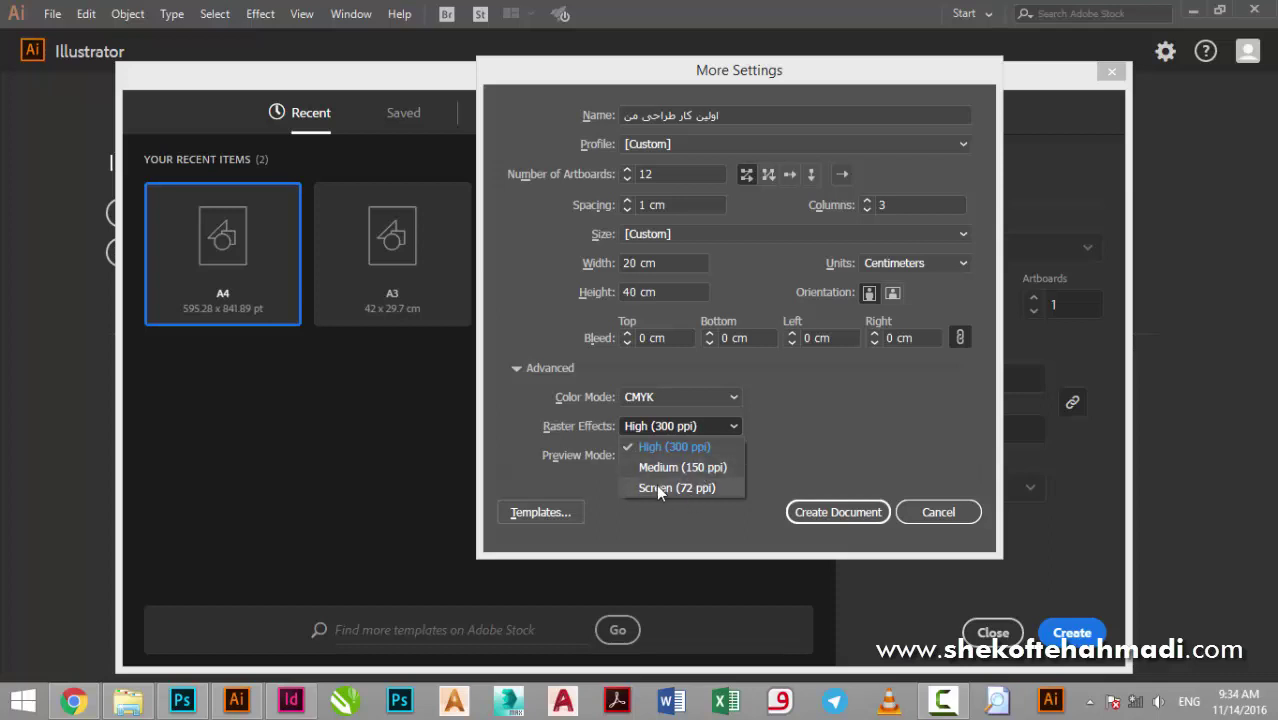
left_click(526, 447)
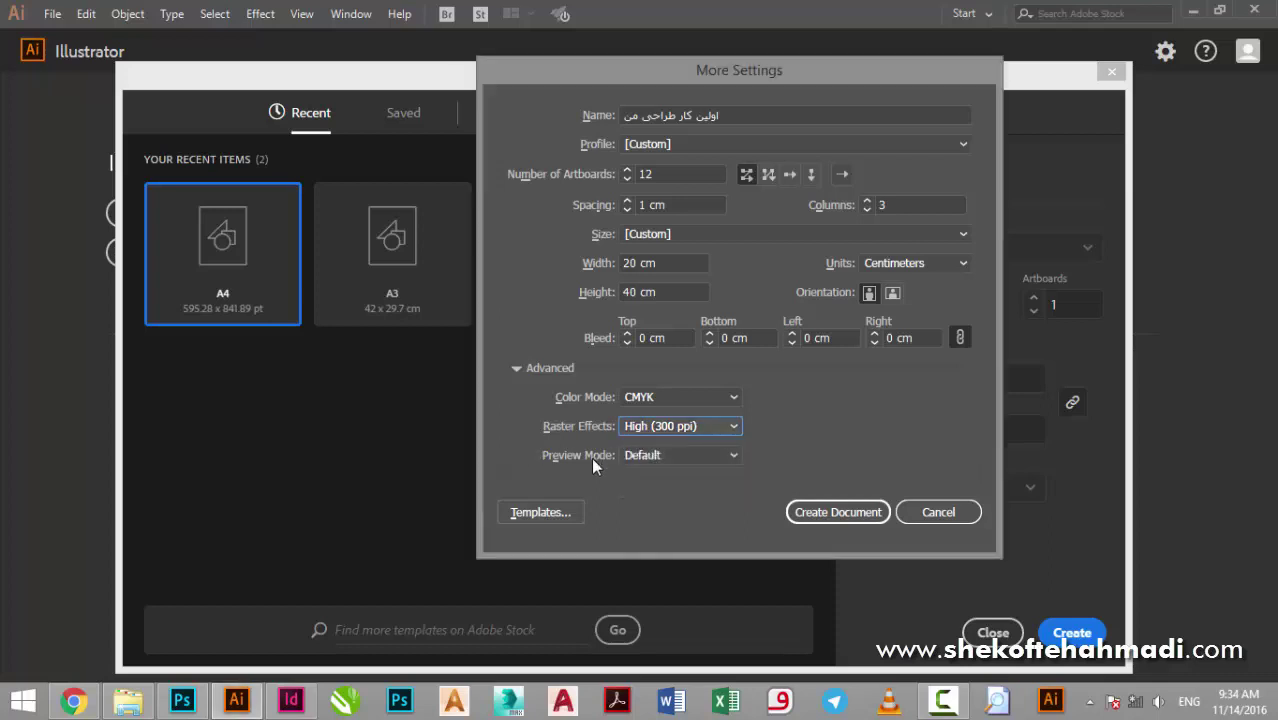
left_click(664, 455)
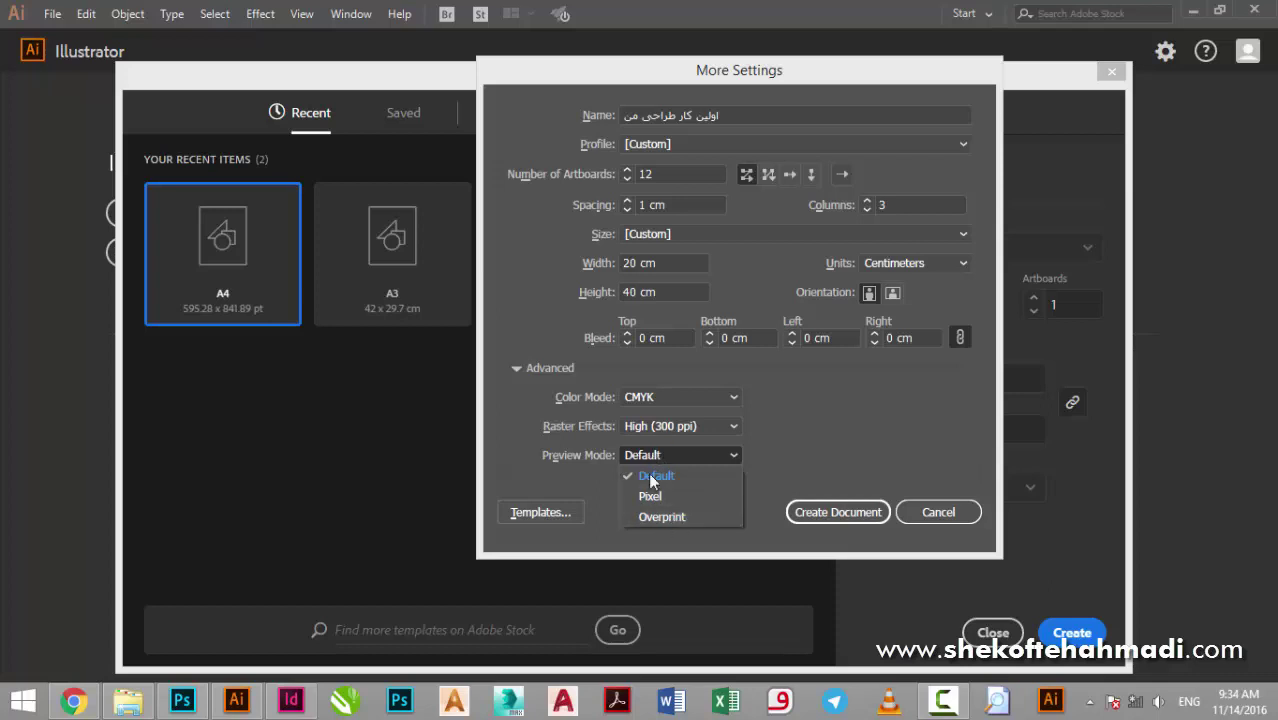
left_click(576, 478)
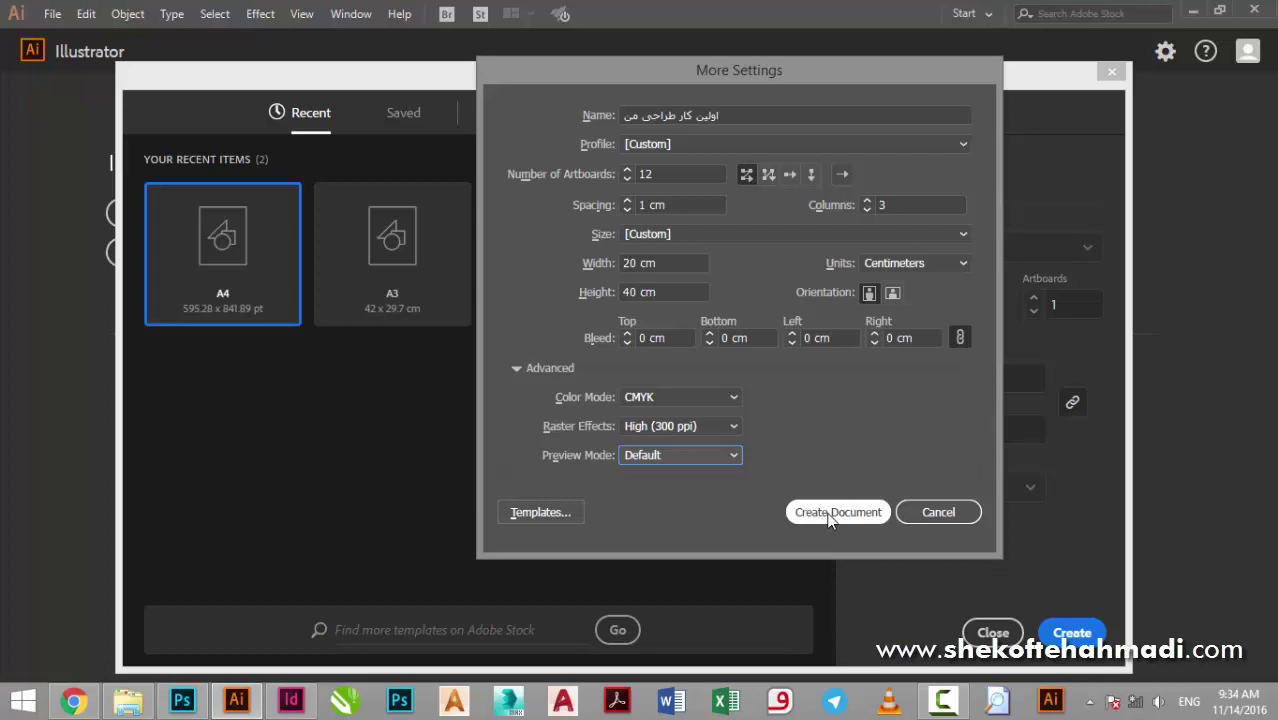
Step: Keep the Custom profile and open the Blank Templates folder in the template browser
left_click(736, 143)
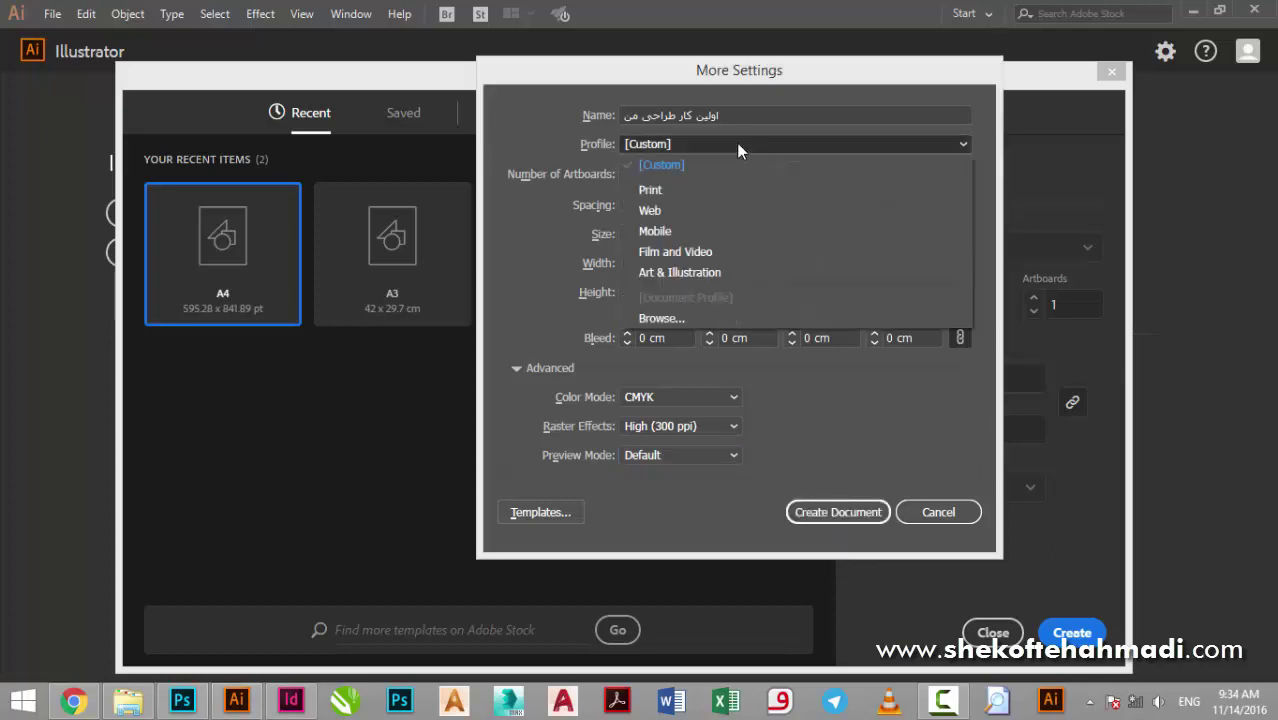
left_click(711, 517)
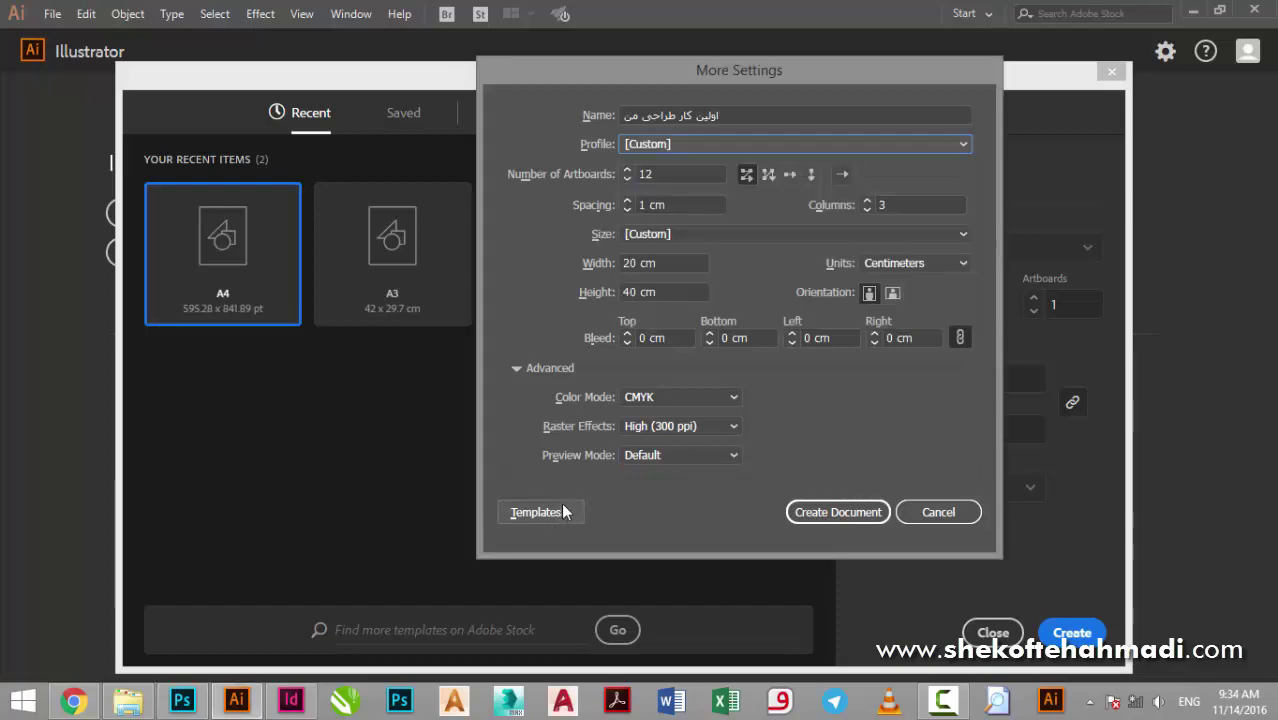
left_click(562, 506)
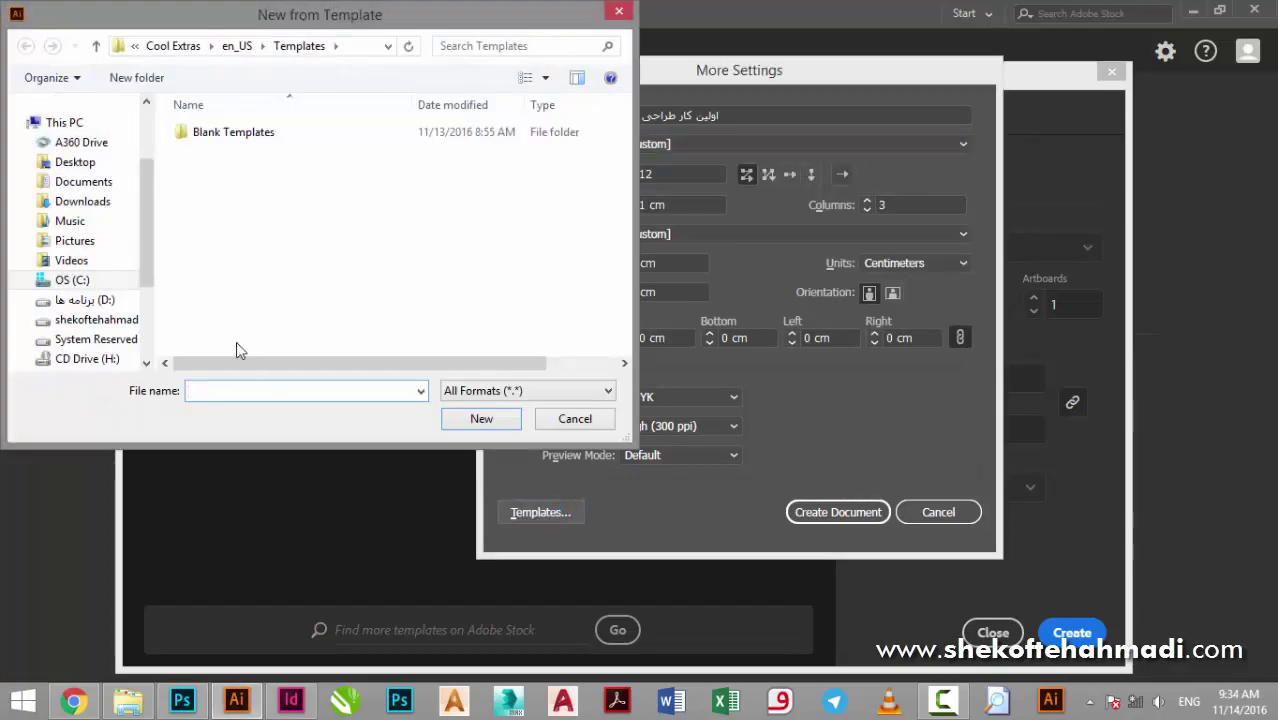
double_click(207, 133)
left_click(207, 150)
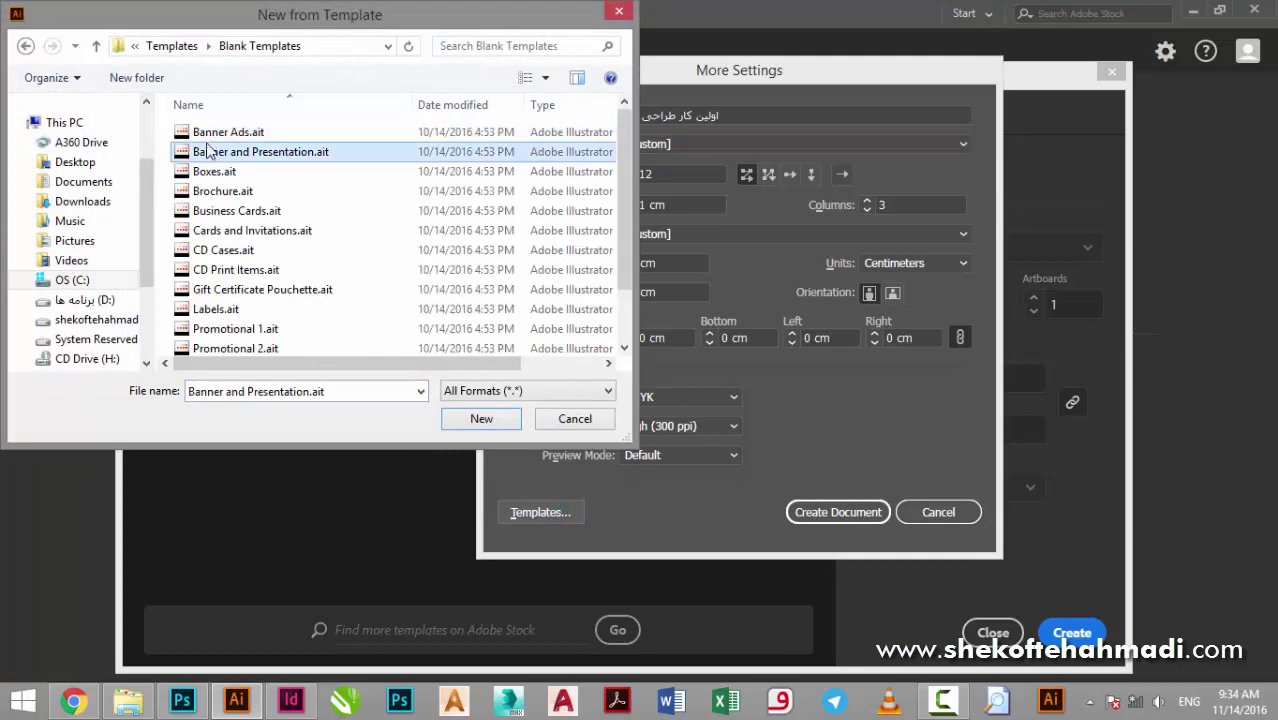
left_click(214, 132)
left_click(214, 172)
Step: Browse the Business Cards, CD and Stationery templates, cancel, and create the 12-artboard document
left_click(215, 211)
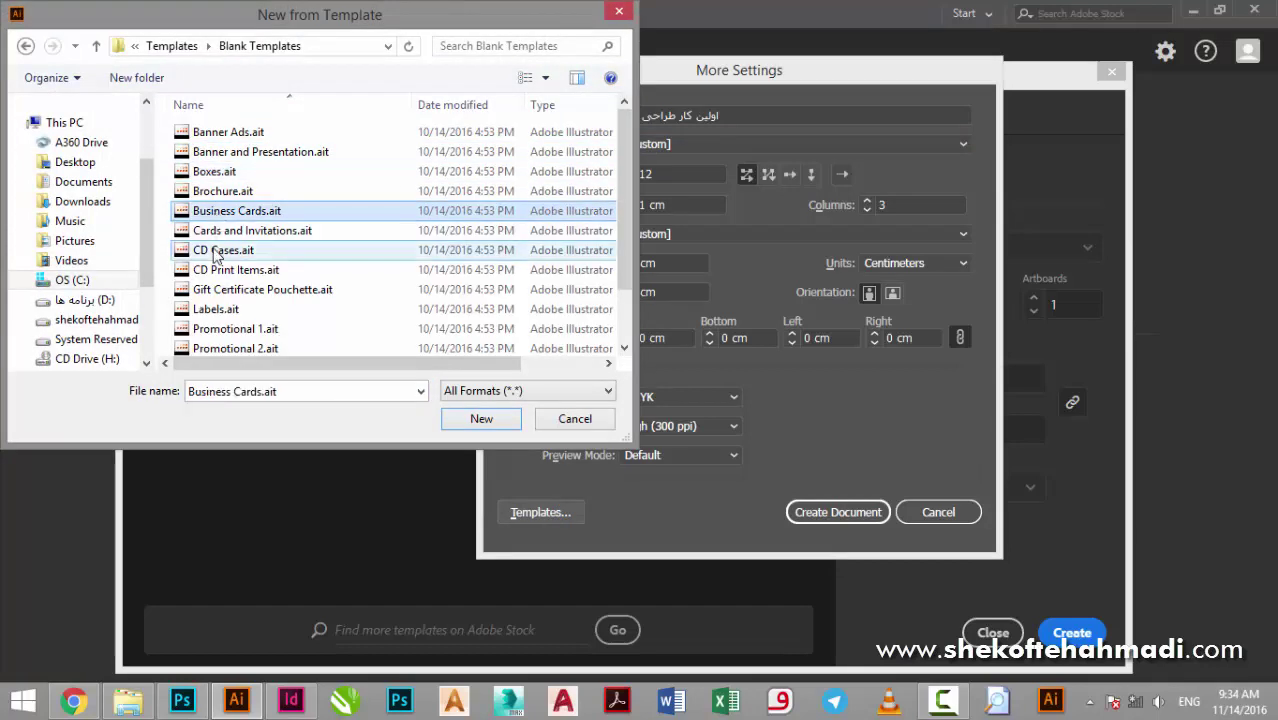
left_click(215, 253)
left_click(544, 425)
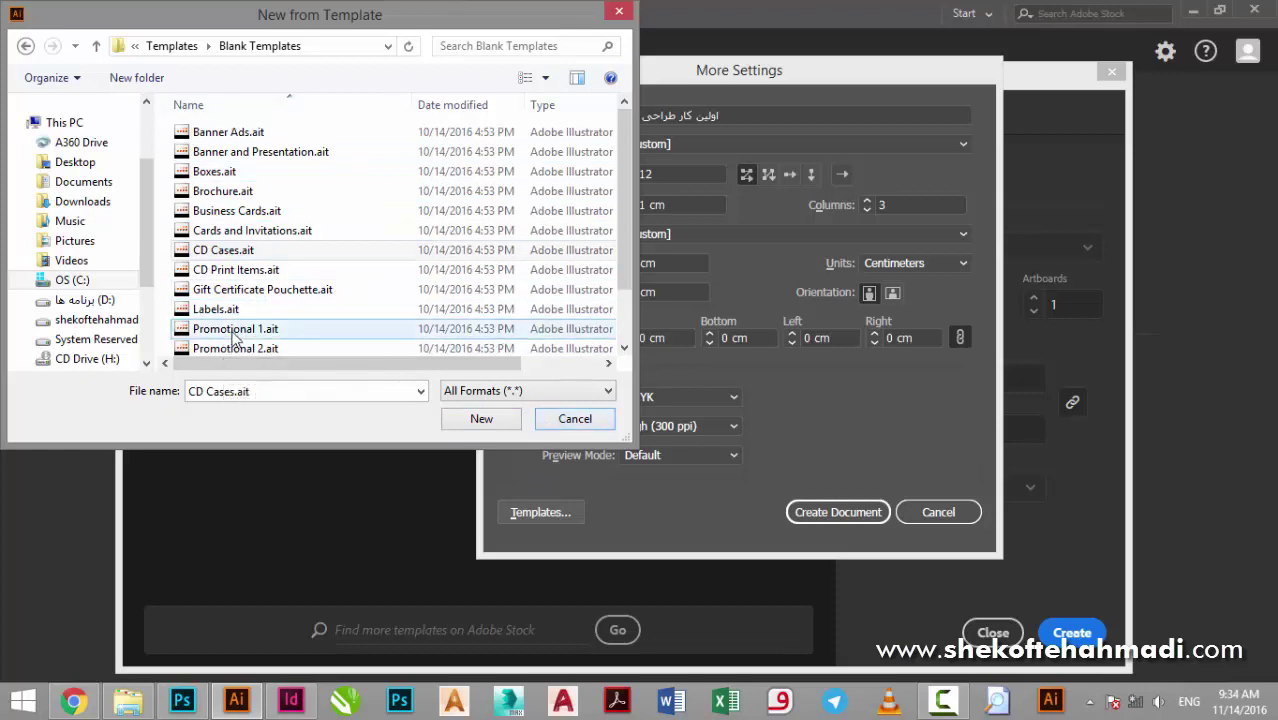
left_click(272, 271)
scroll(268, 289, "down", 1)
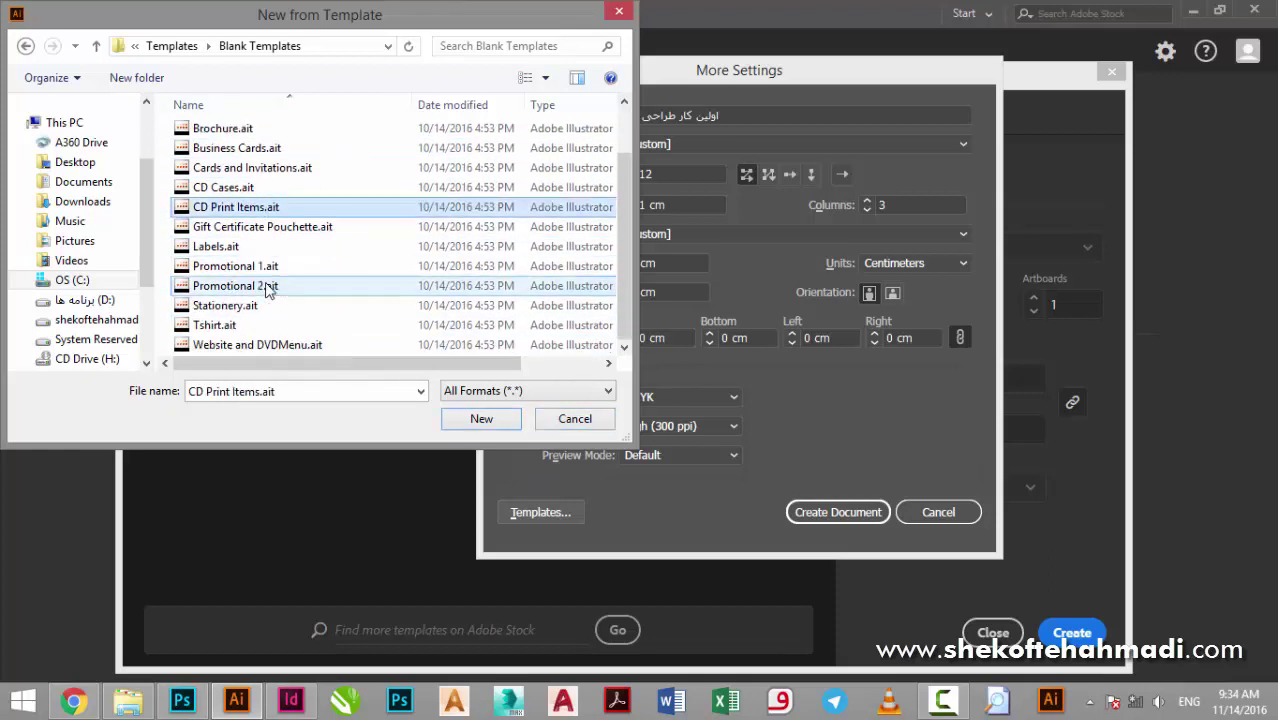
left_click(240, 308)
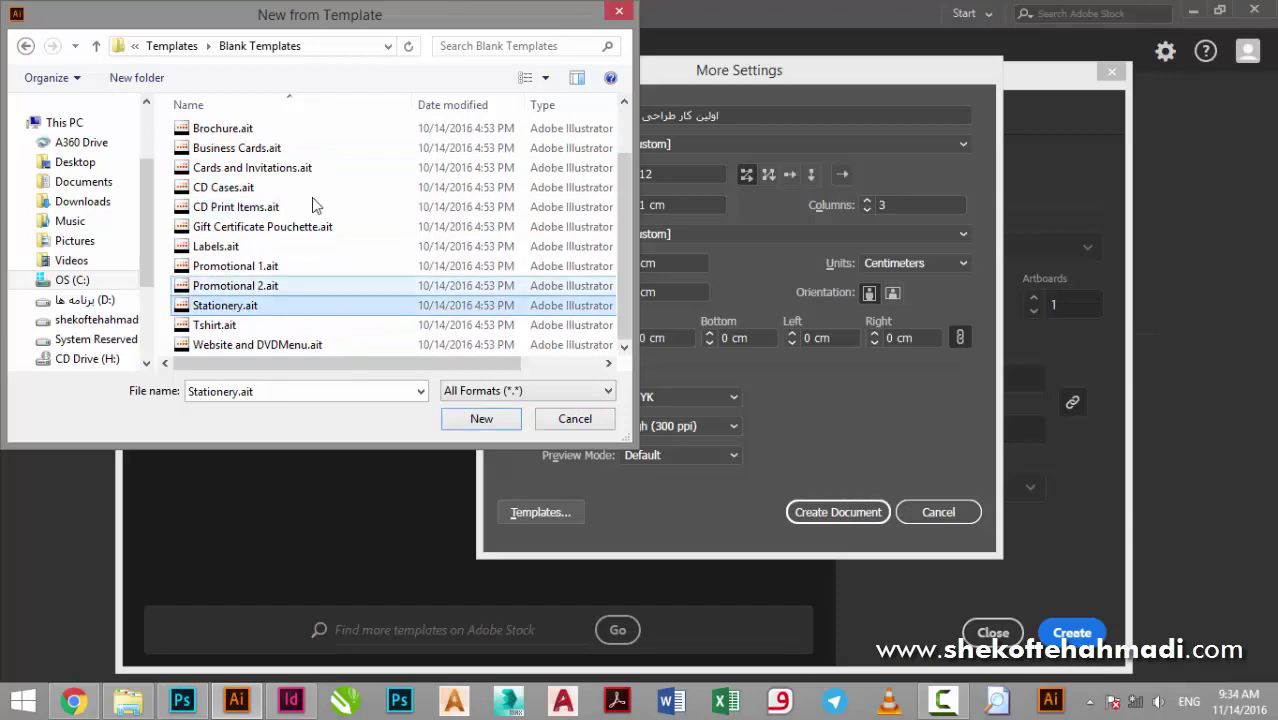
left_click(573, 419)
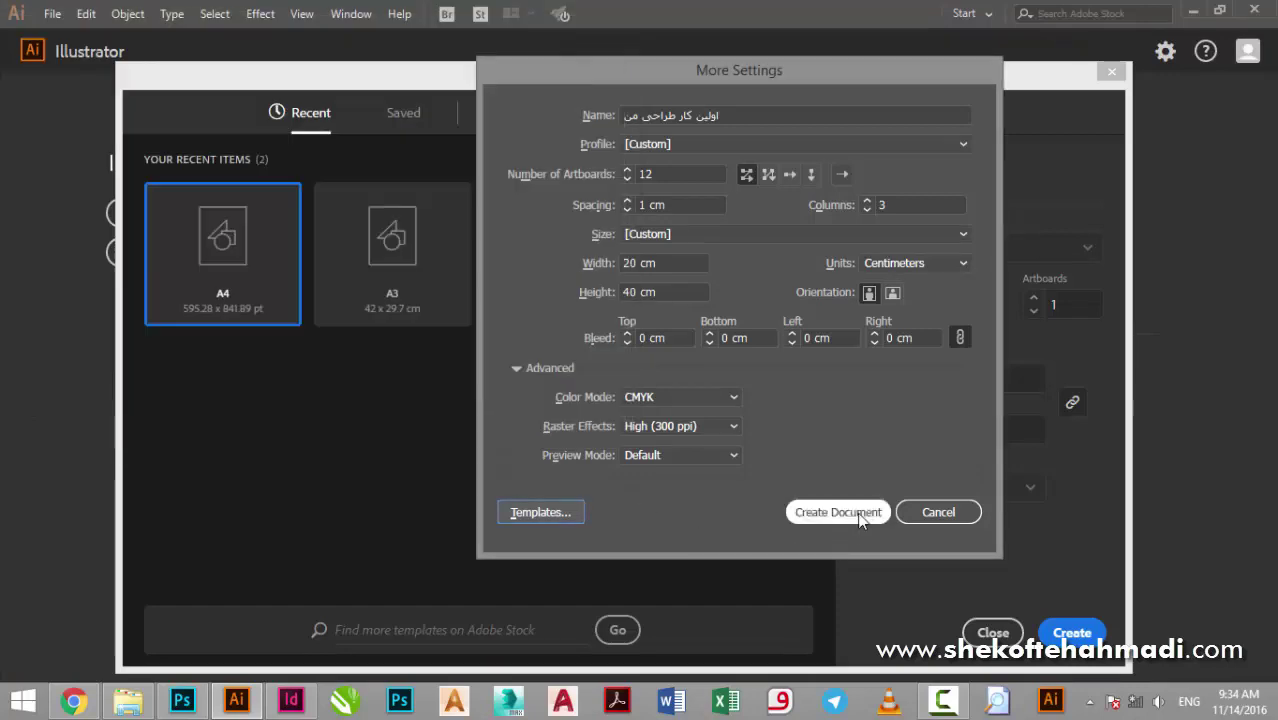
left_click(838, 512)
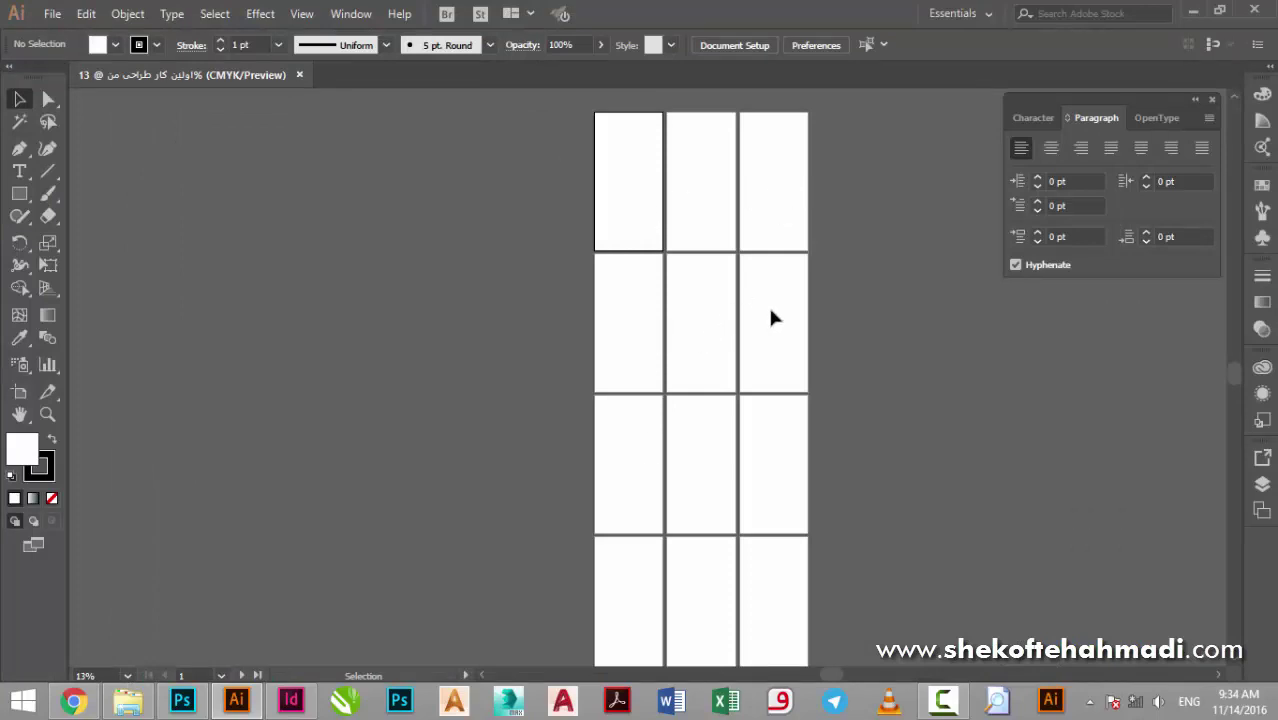
left_click(712, 199)
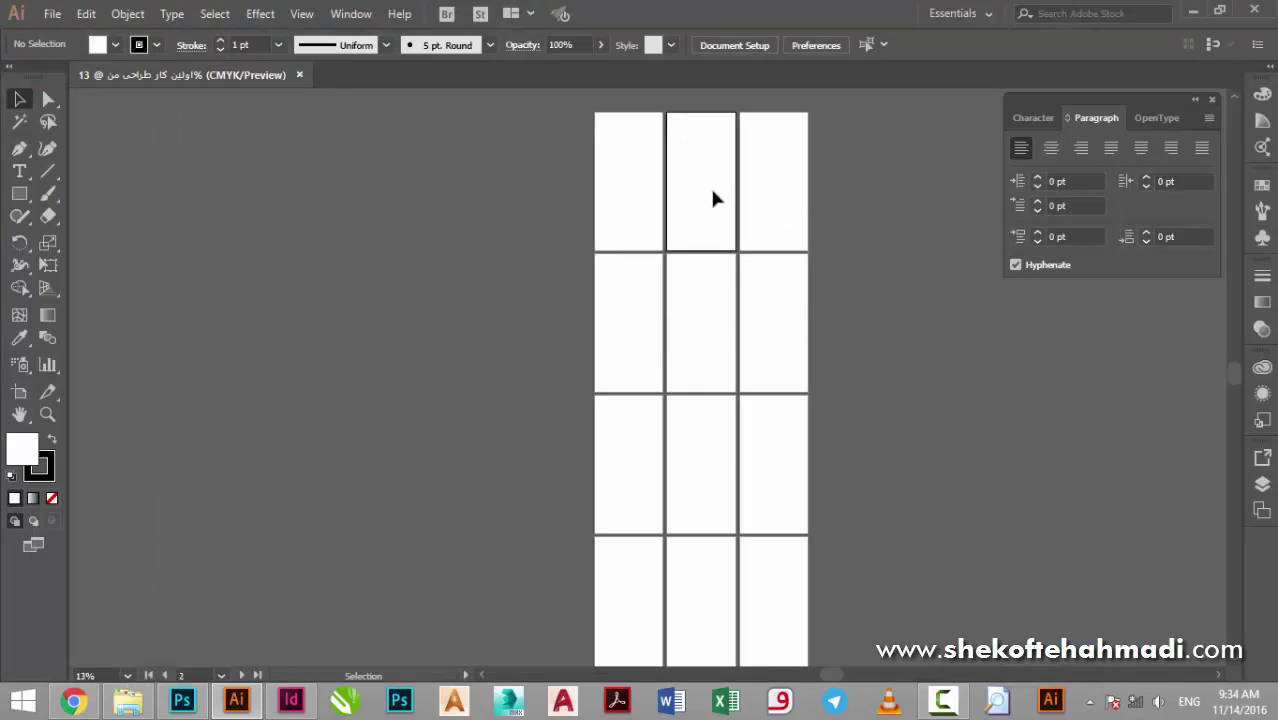
left_click(786, 192)
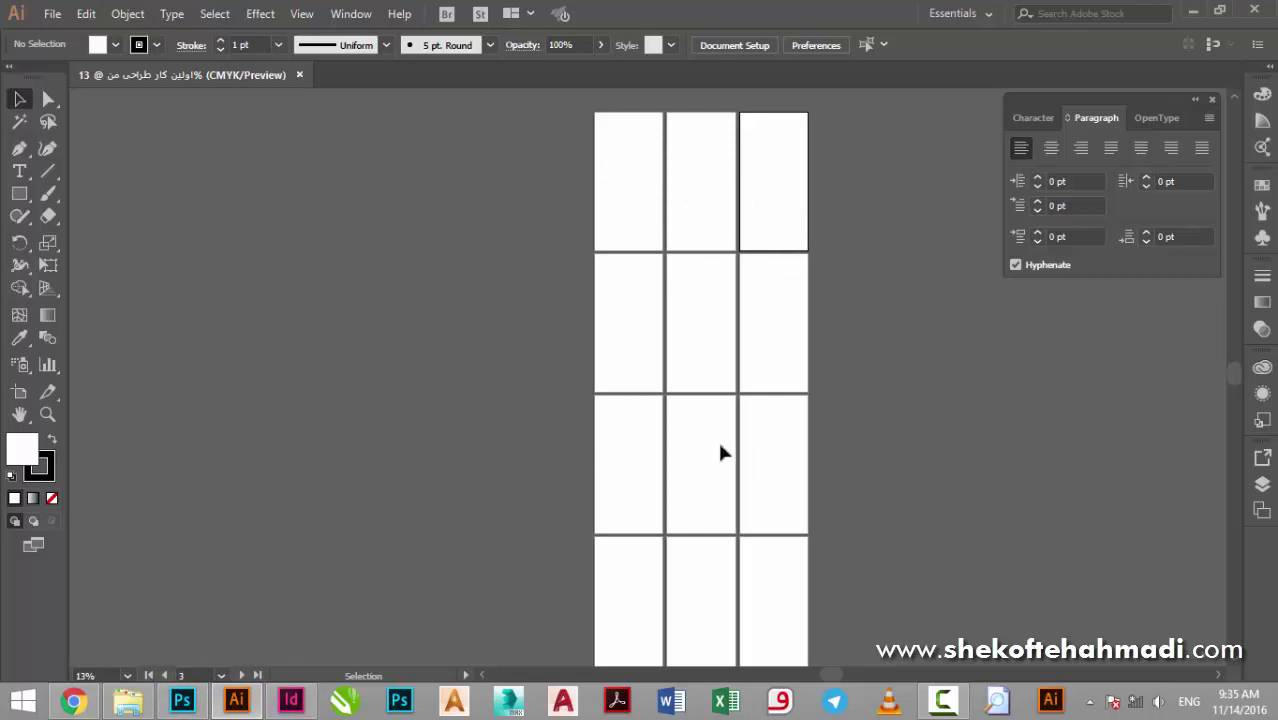
left_click(697, 464)
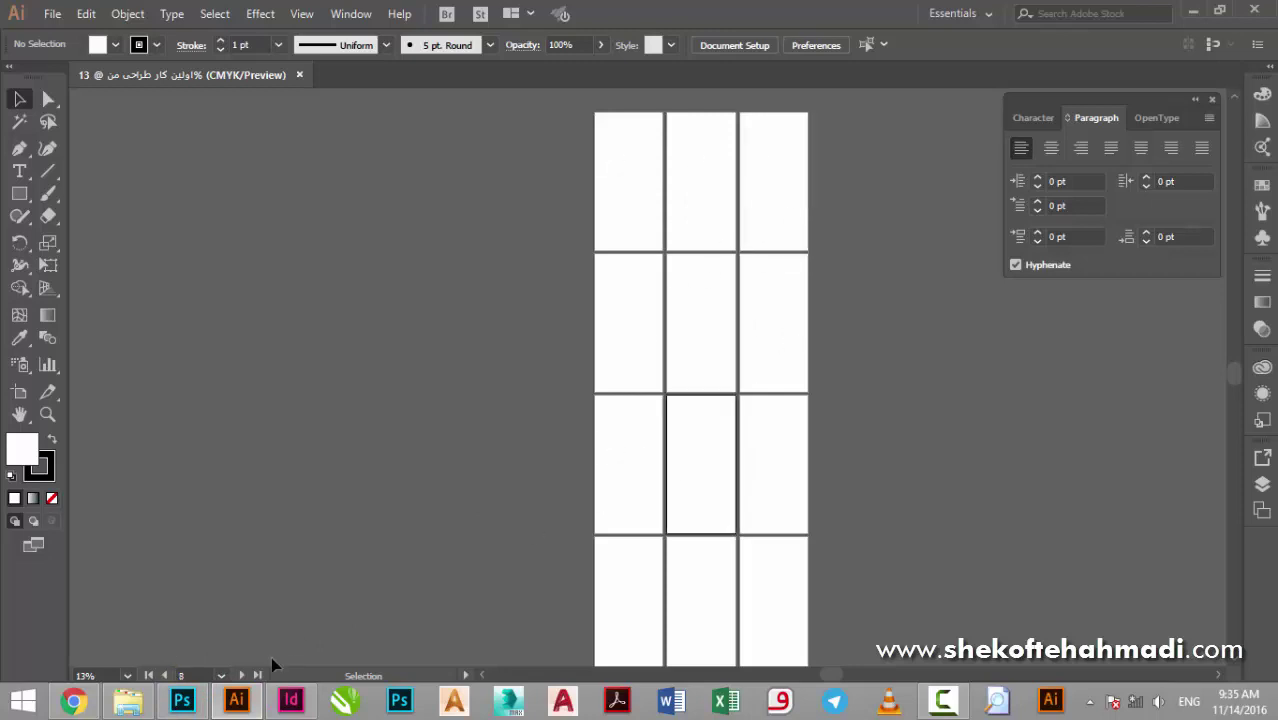
left_click(772, 590)
left_click(622, 187)
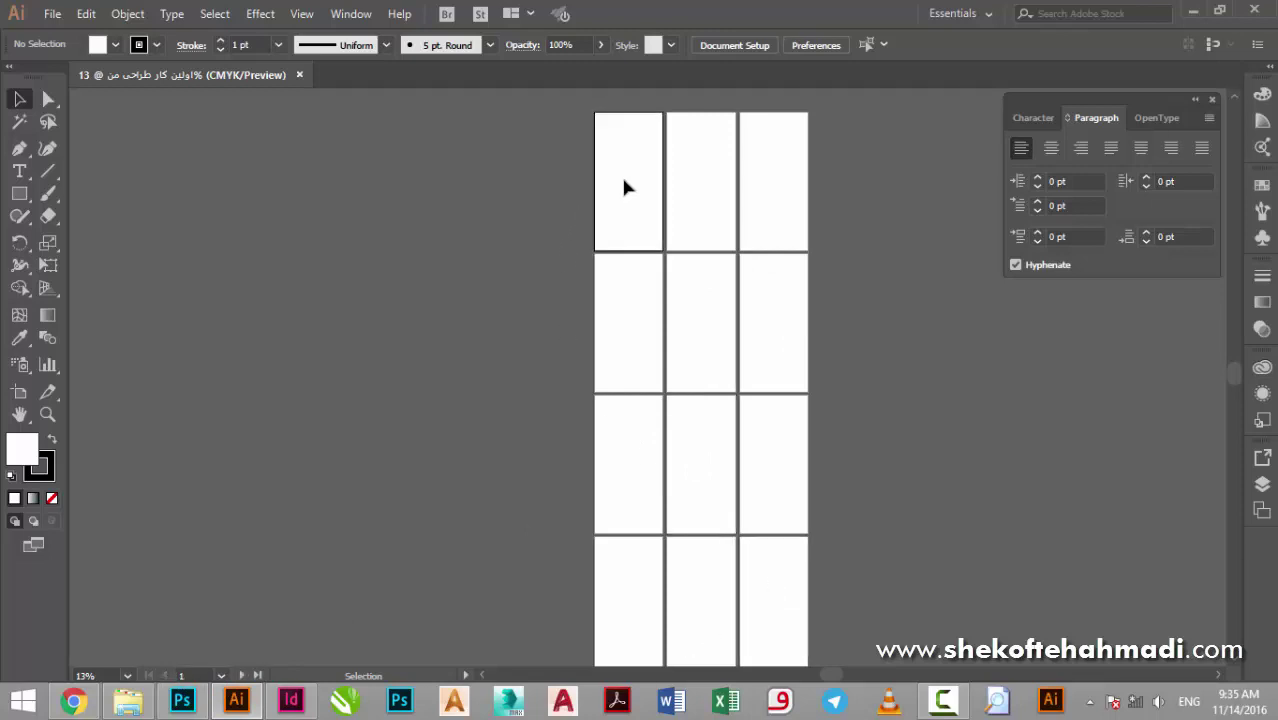
key("a")
Step: Start a new document and browse the Saved, Mobile, Web and Print presets
key("ctrl+n")
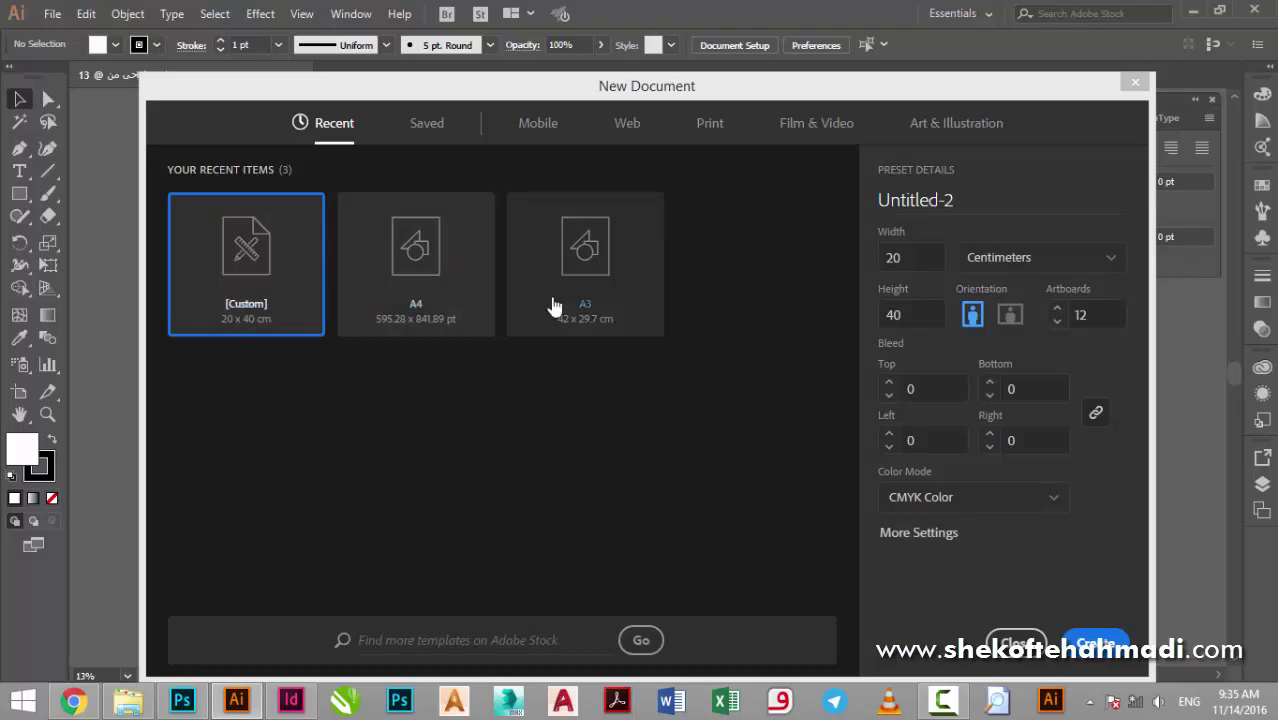
left_click(418, 128)
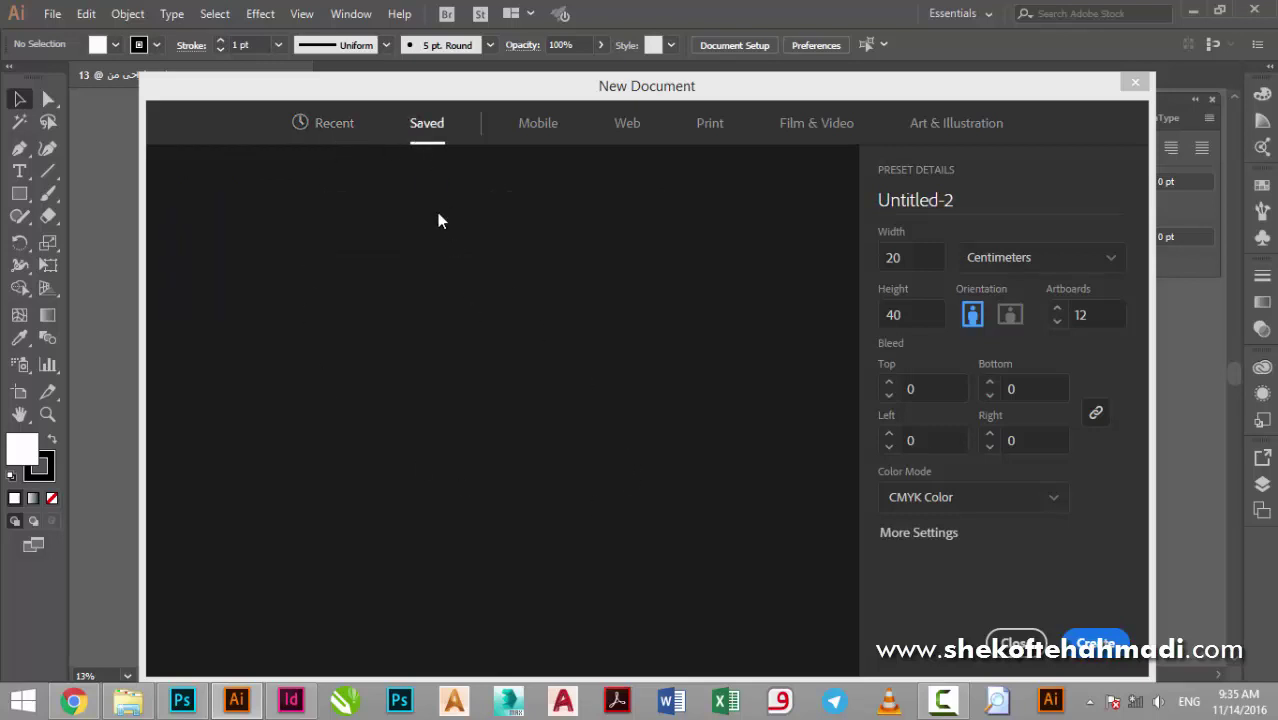
left_click(525, 130)
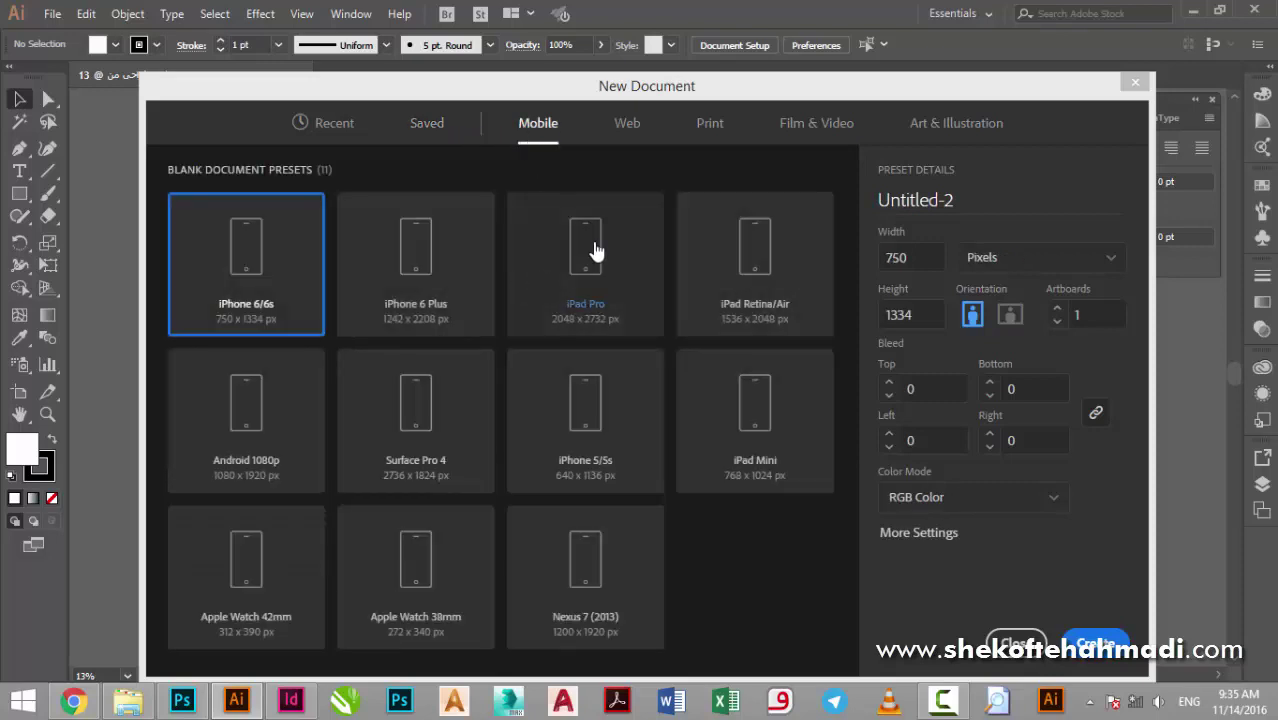
left_click(630, 123)
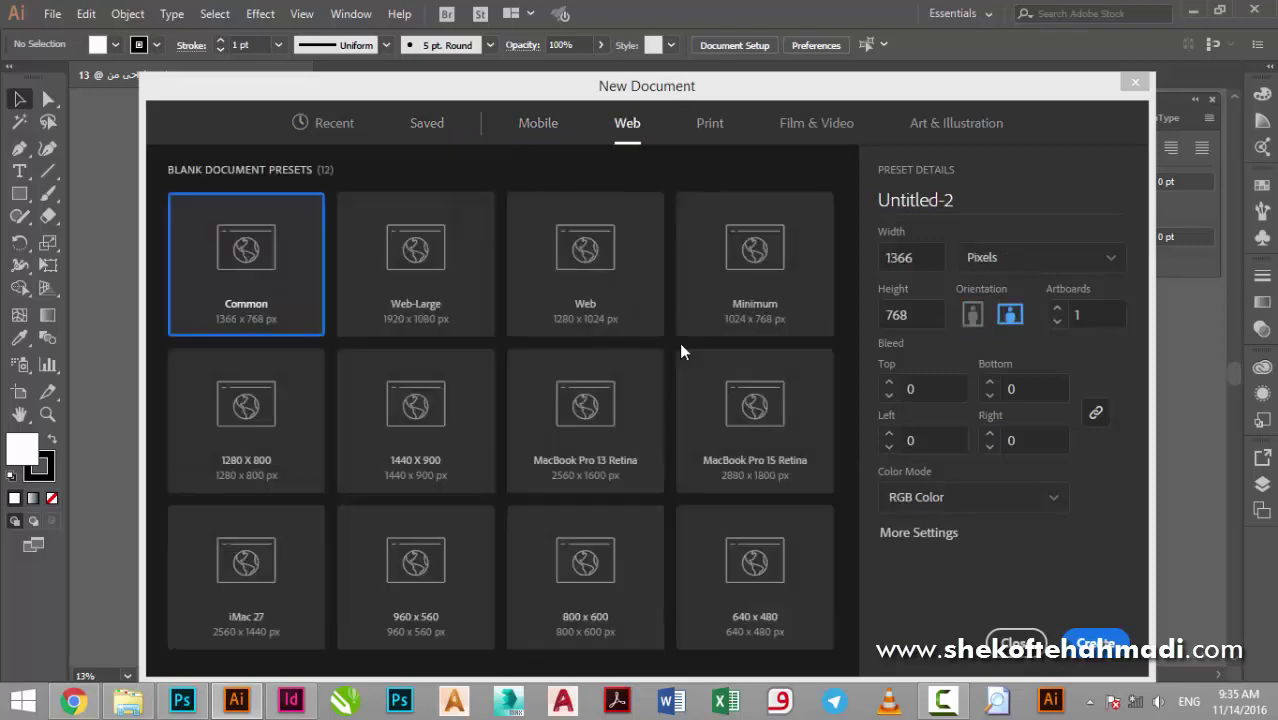
left_click(708, 124)
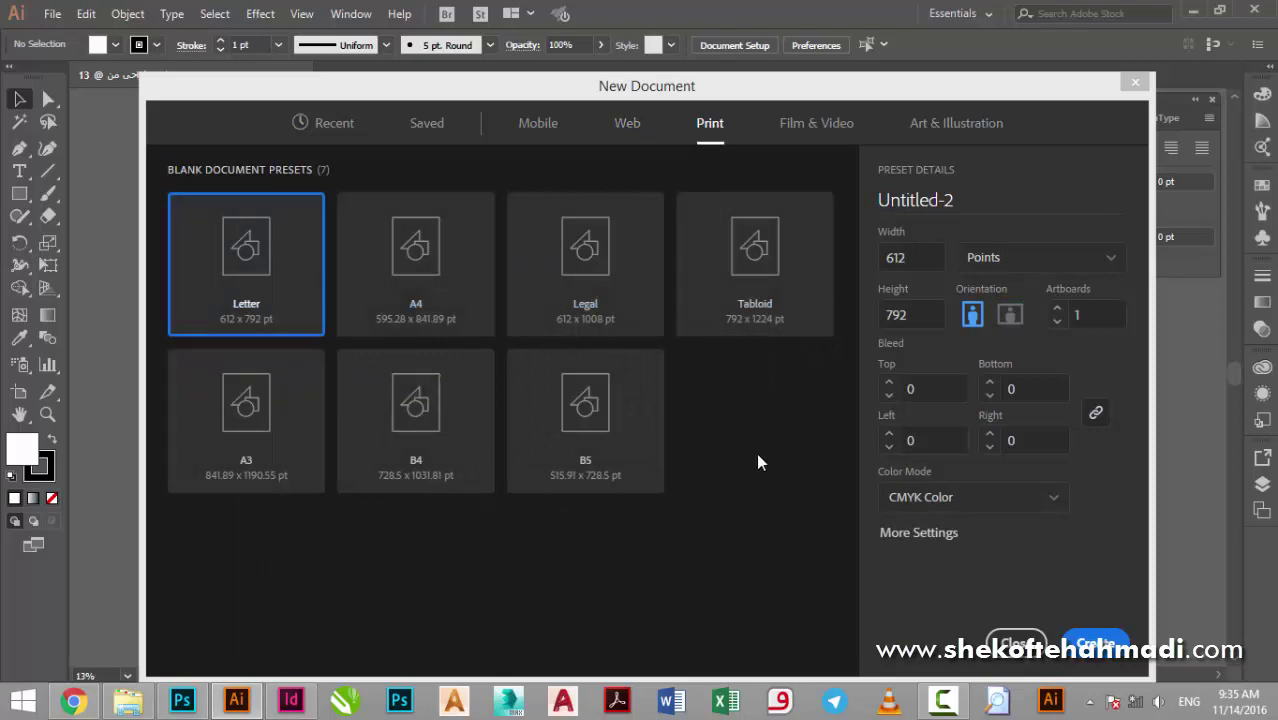
Step: Check Print's extra settings keeping Letter, then select the Art & Illustration Postcard preset (288 × 560 pt)
left_click(918, 533)
left_click(603, 268)
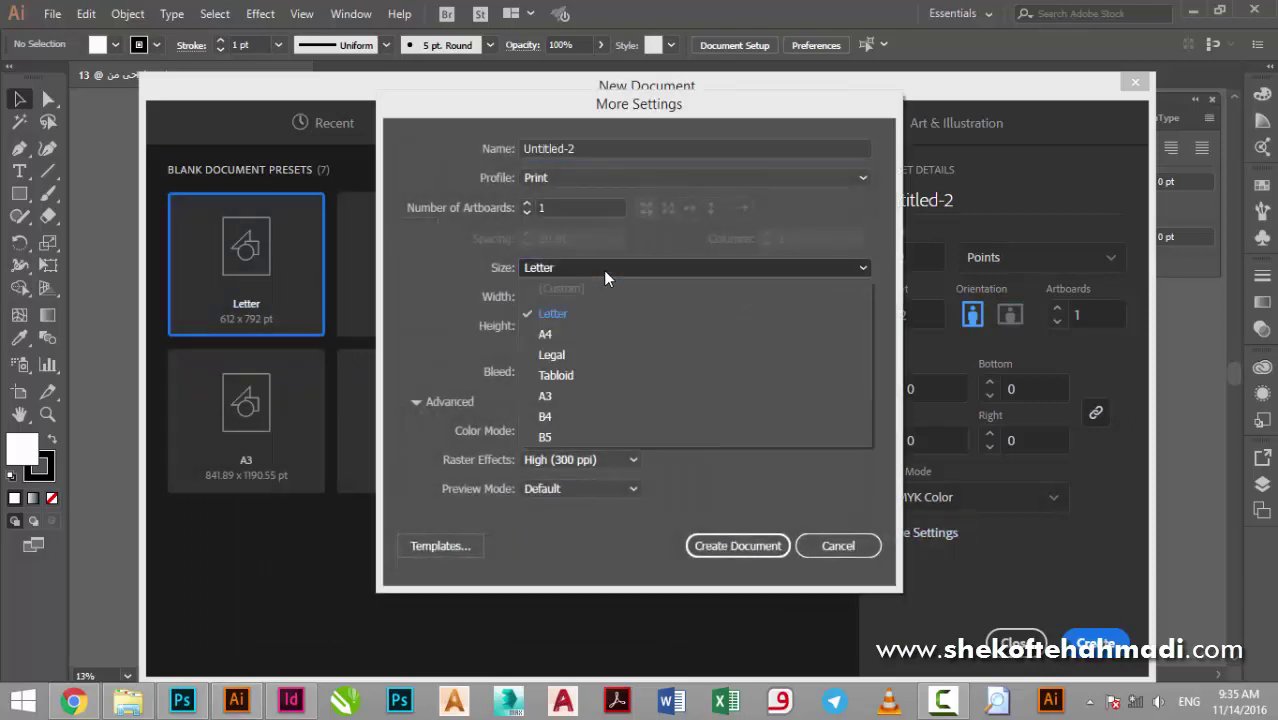
left_click(502, 503)
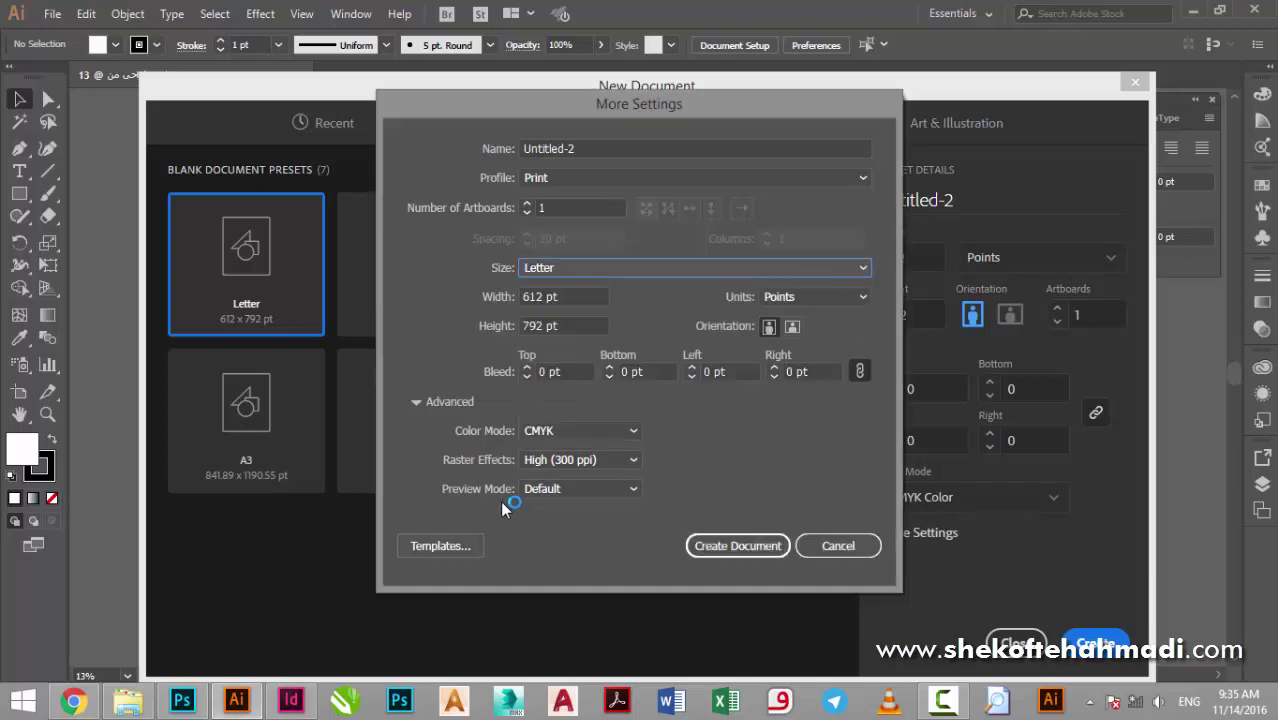
left_click(826, 546)
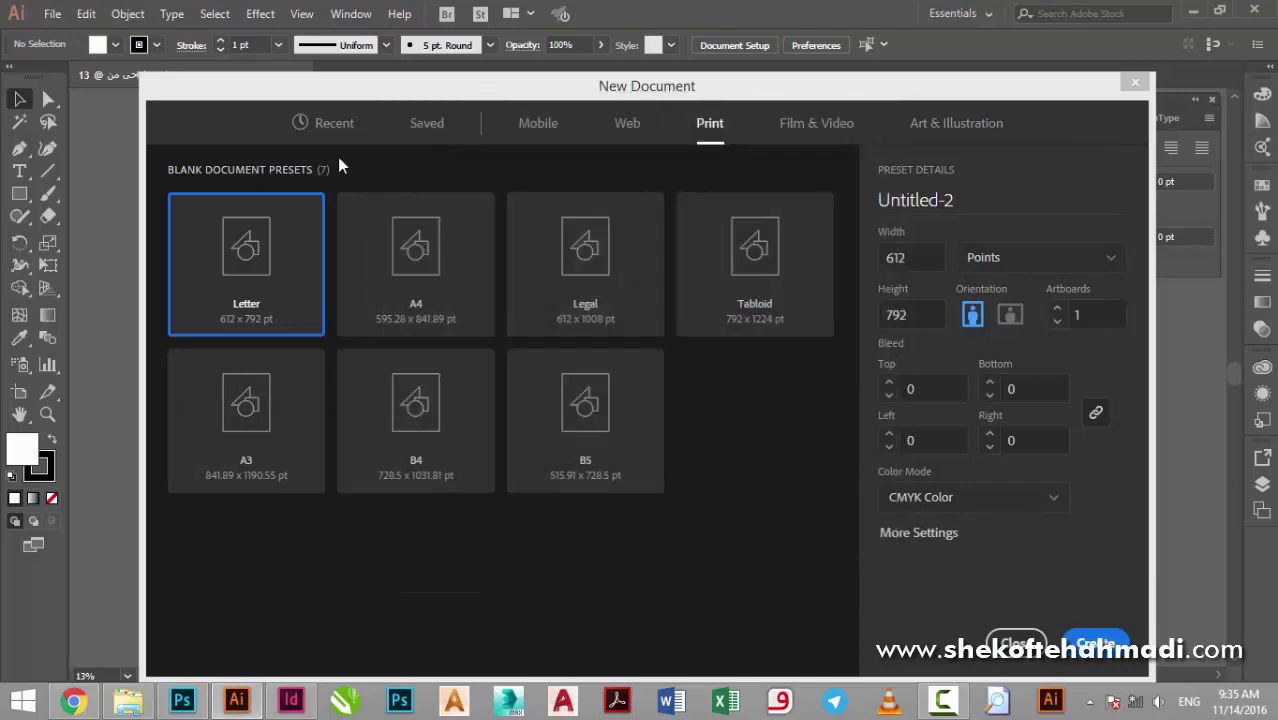
left_click(816, 123)
left_click(922, 123)
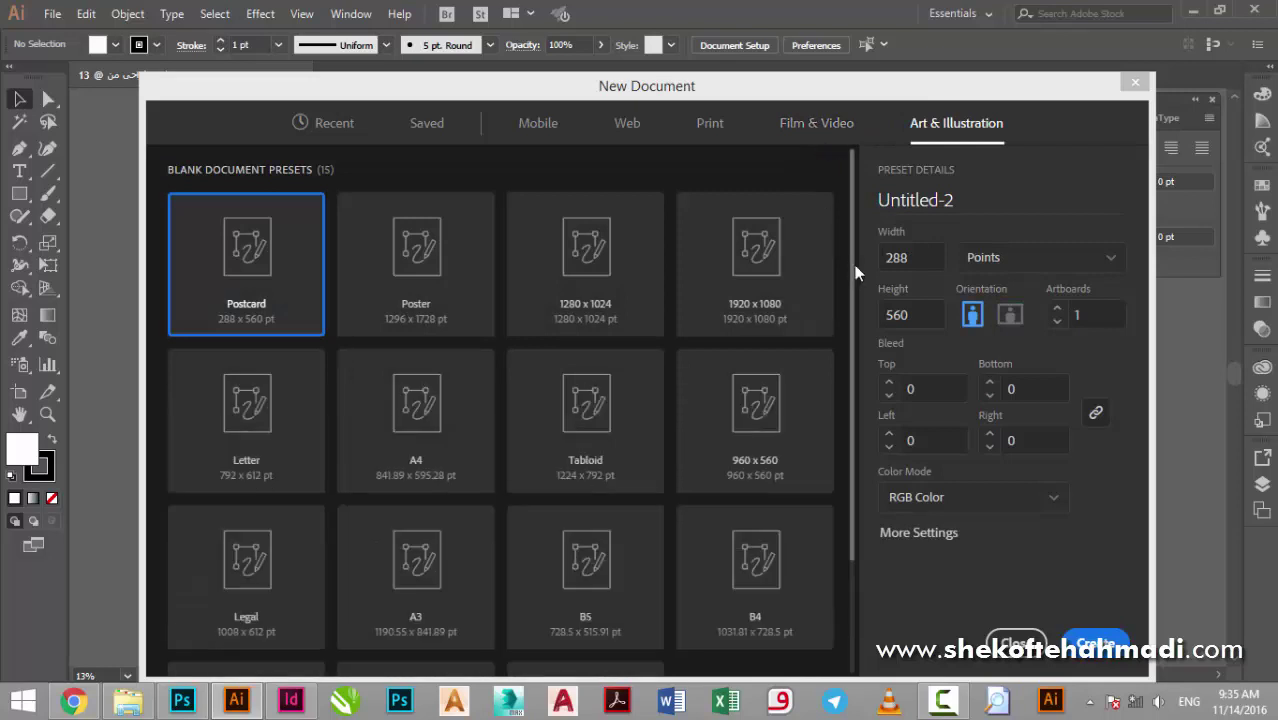
left_click_drag(854, 265, 854, 400)
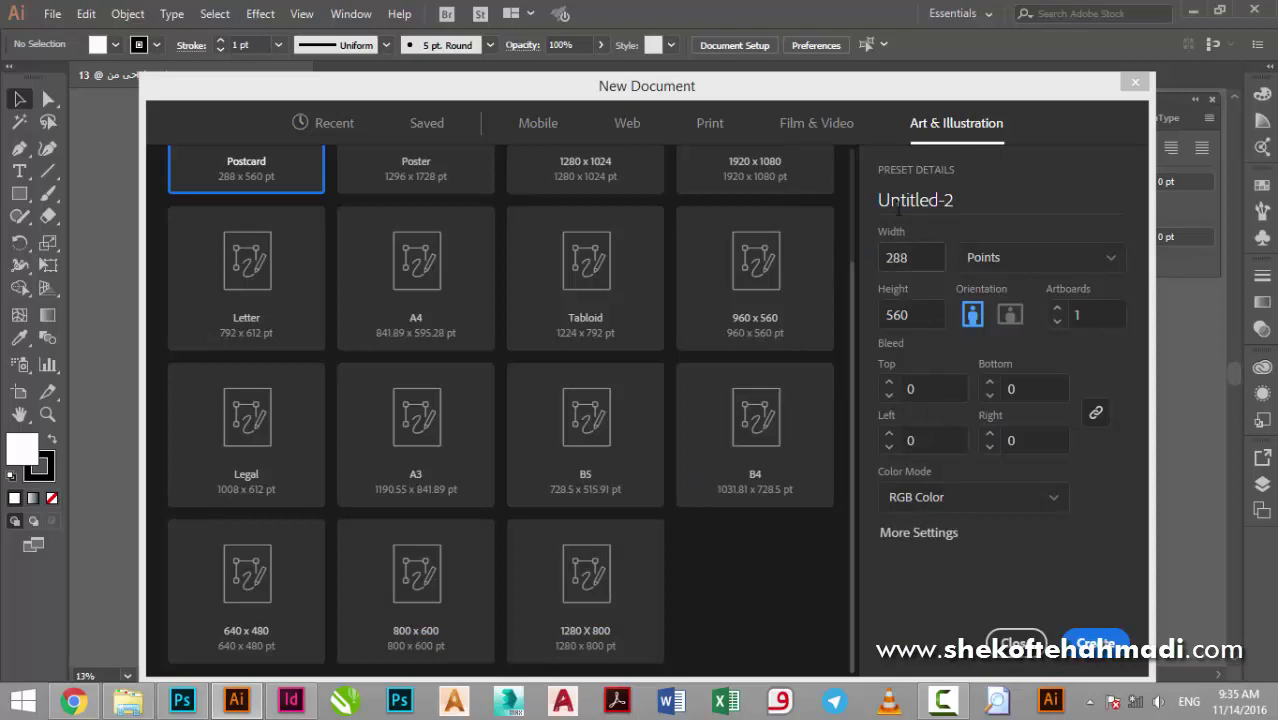
Step: Choose a Print A4 page in portrait, measured in centimetres
left_click(716, 130)
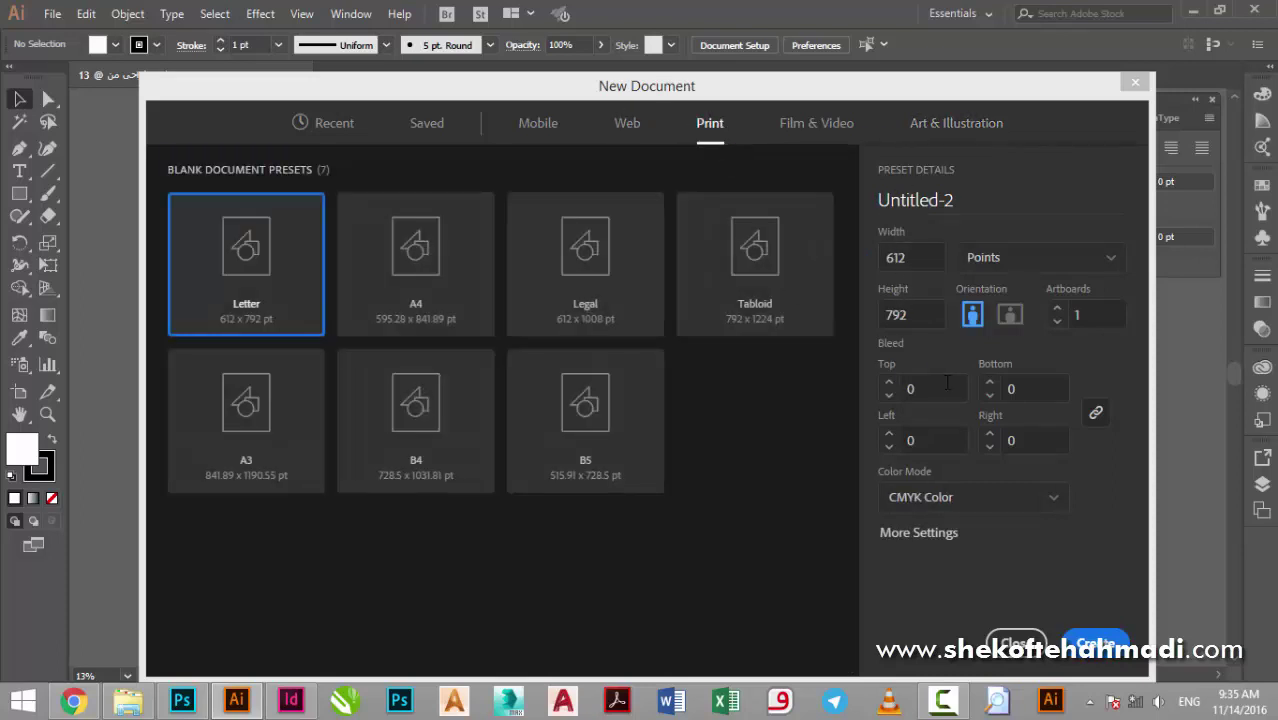
left_click(1022, 268)
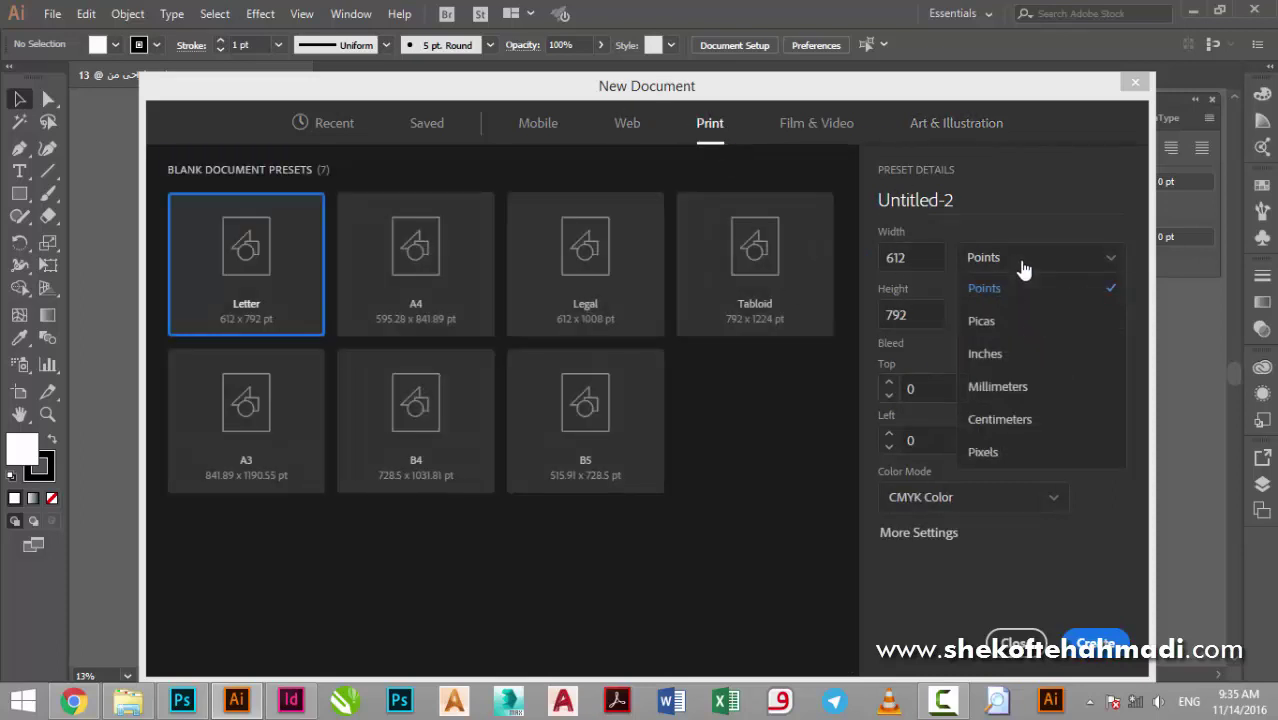
left_click(997, 386)
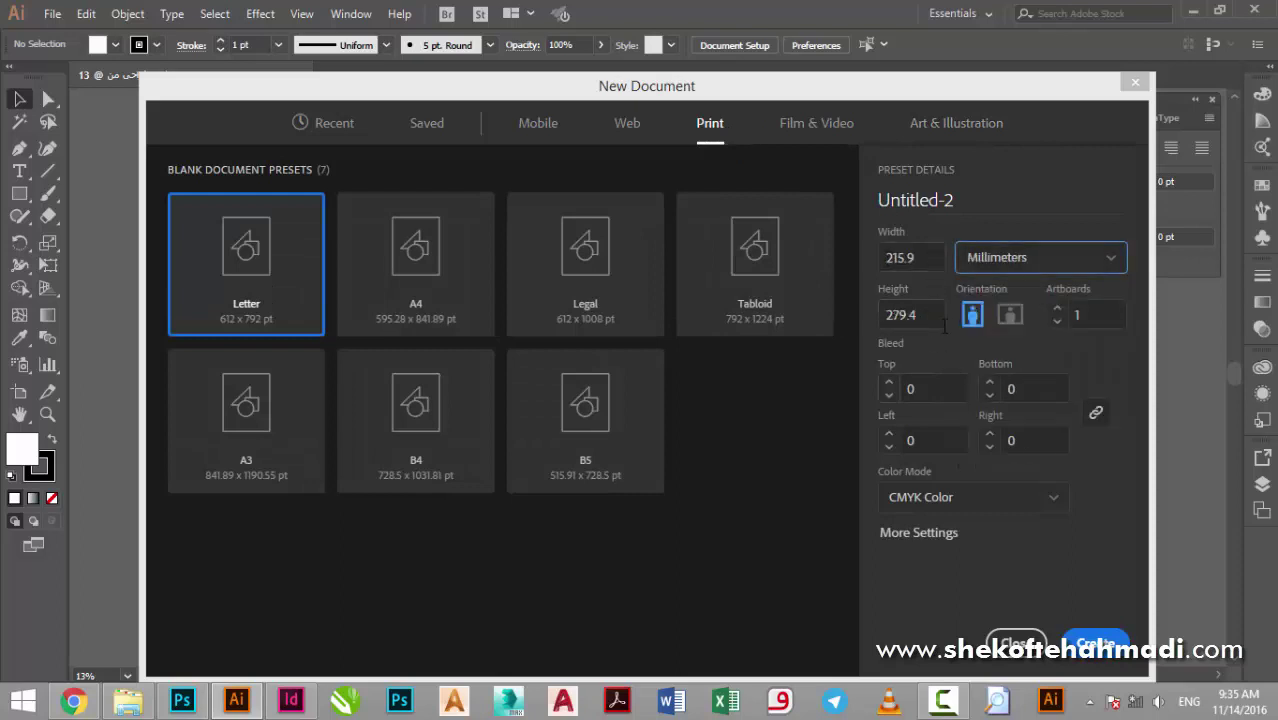
left_click(462, 285)
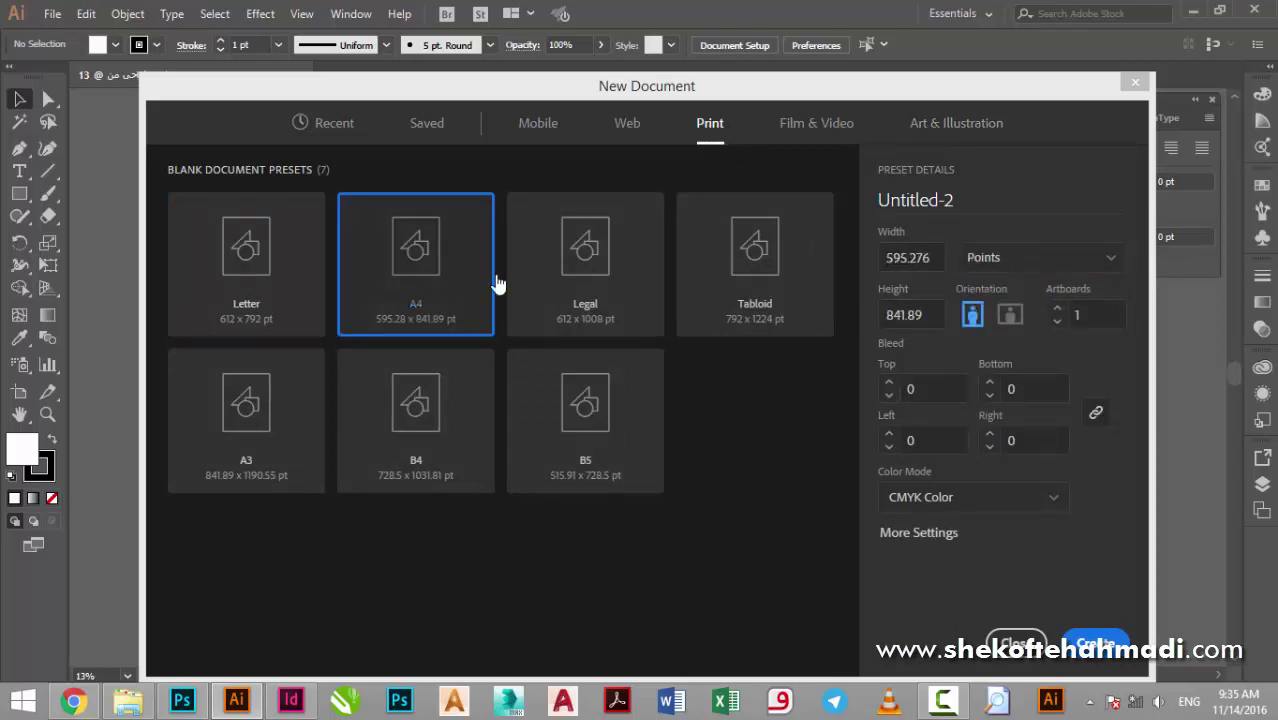
left_click(992, 258)
left_click(999, 419)
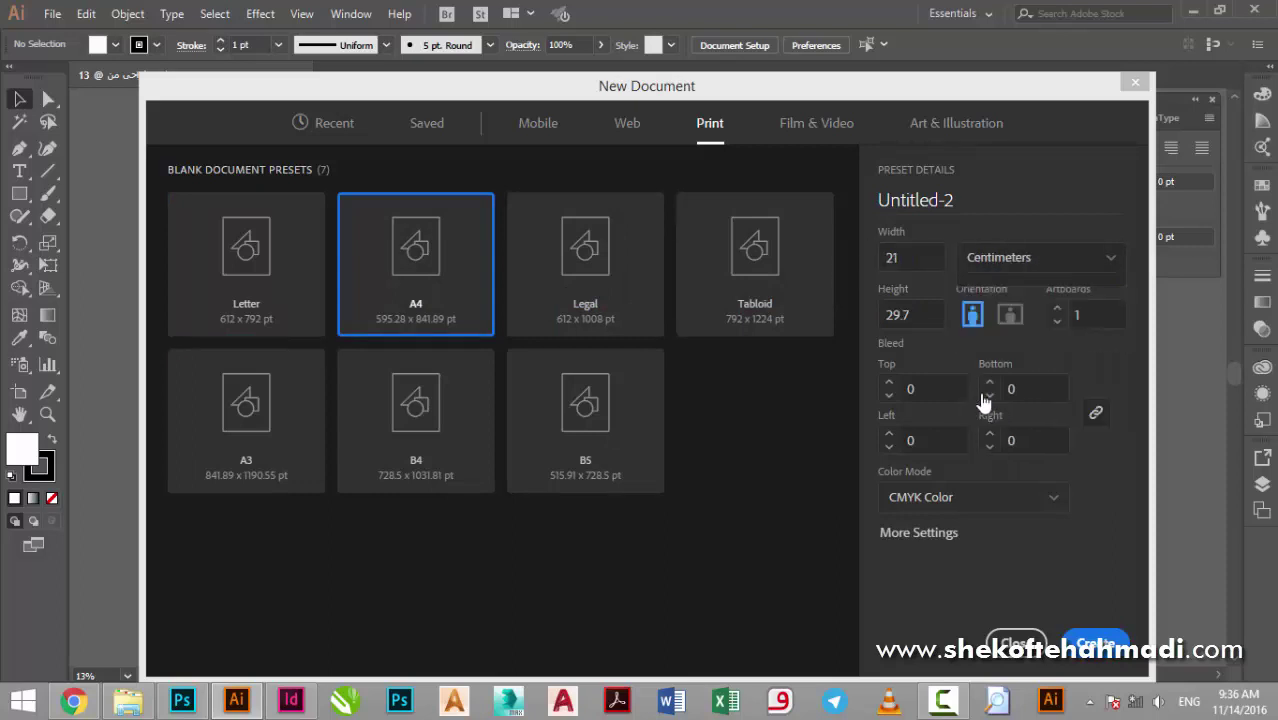
left_click(1010, 316)
left_click(972, 316)
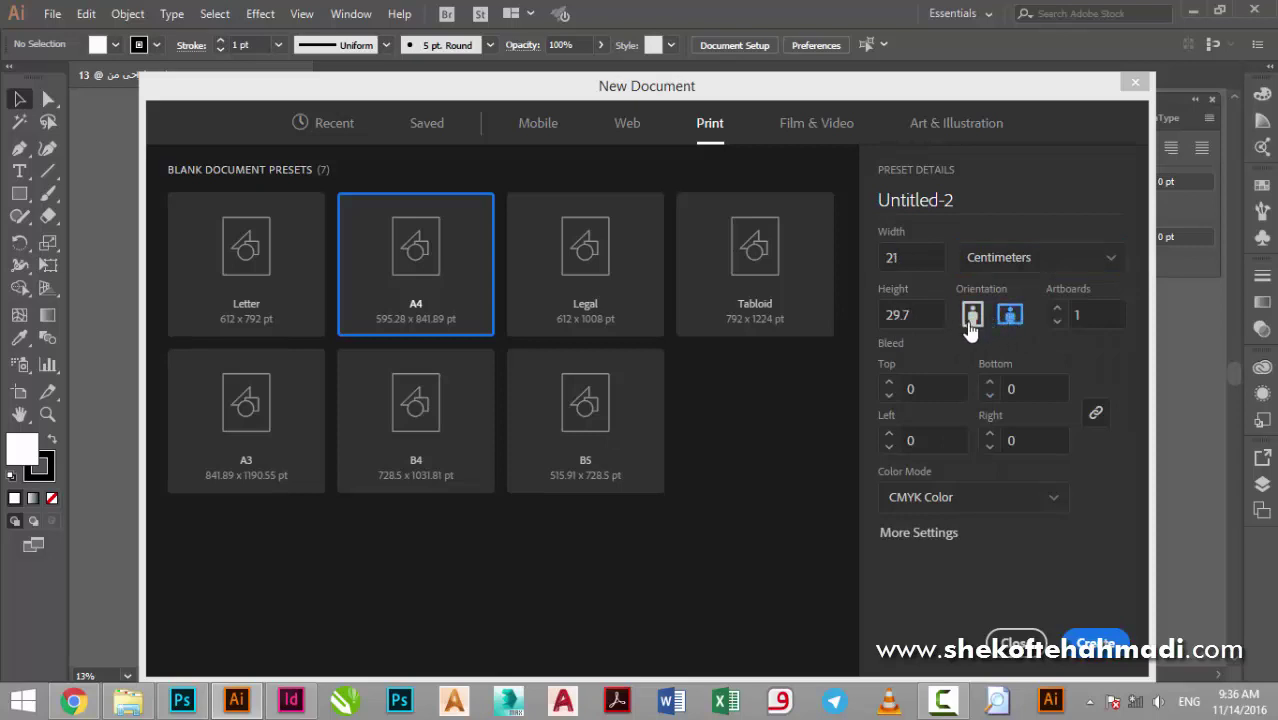
Step: Set 5 artboards in CMYK arranged in one row, and create the document
left_click(1057, 310)
type("5")
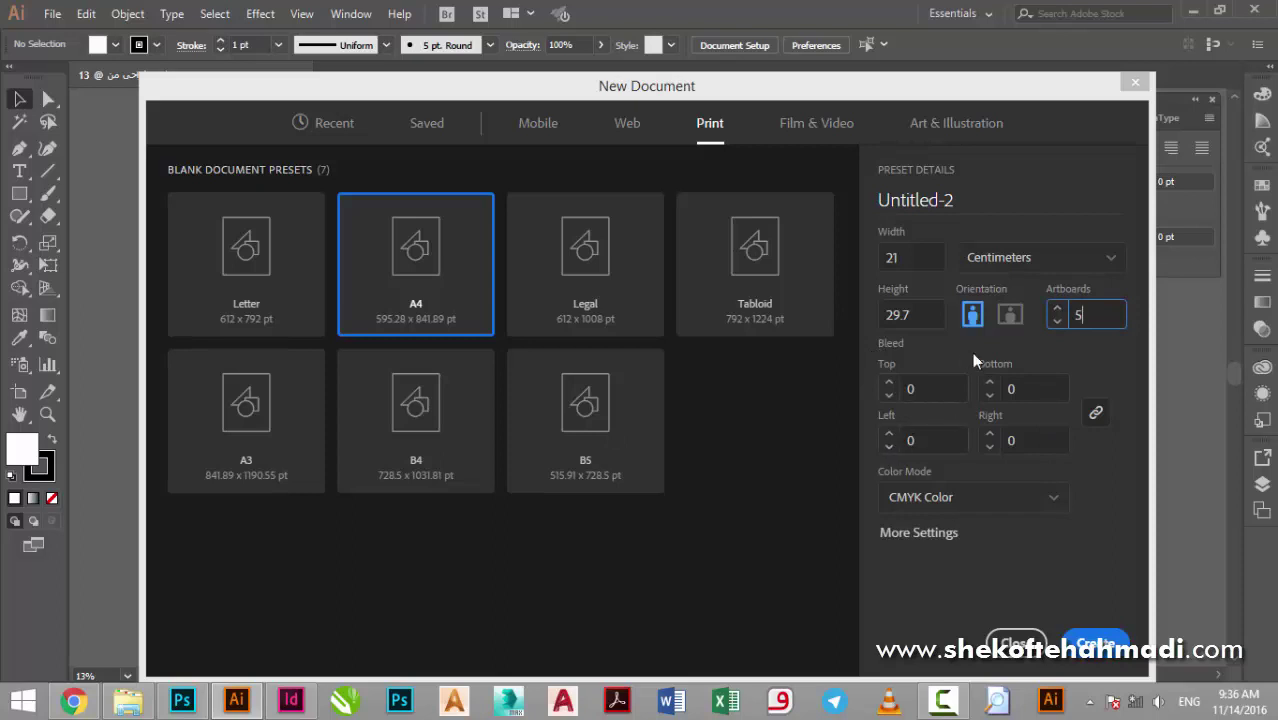
left_click(921, 500)
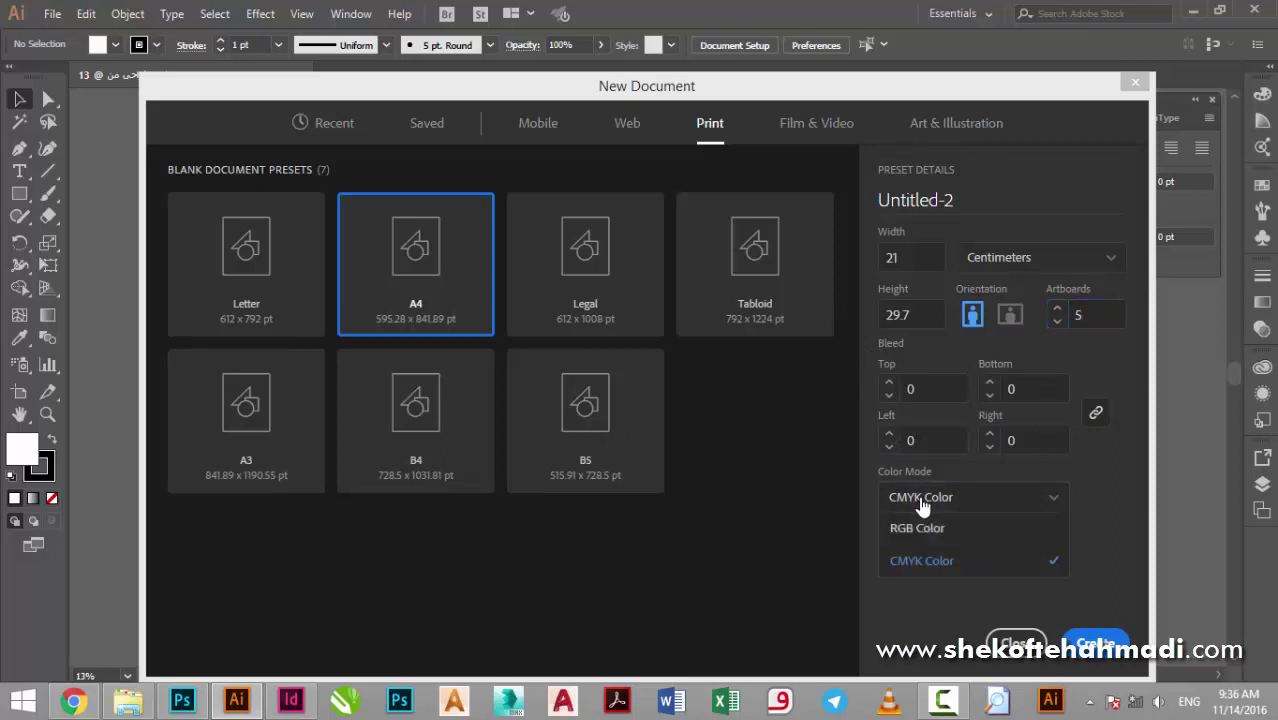
left_click(940, 555)
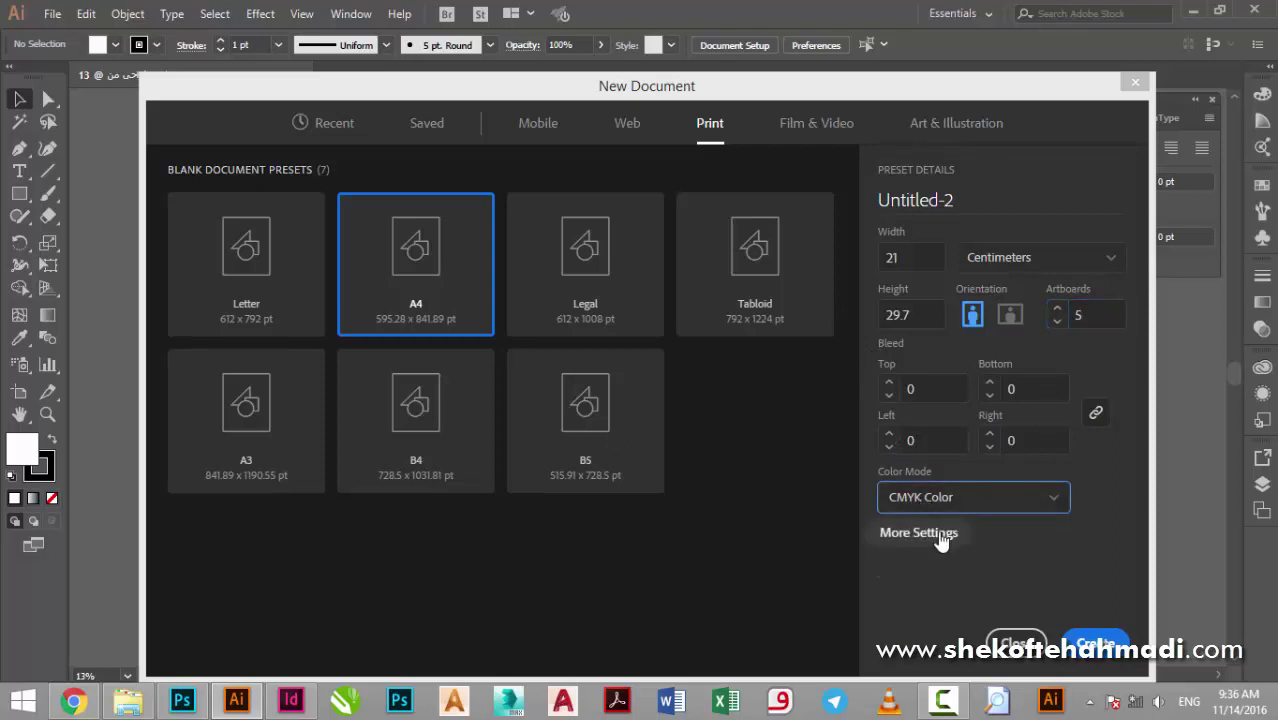
left_click(950, 537)
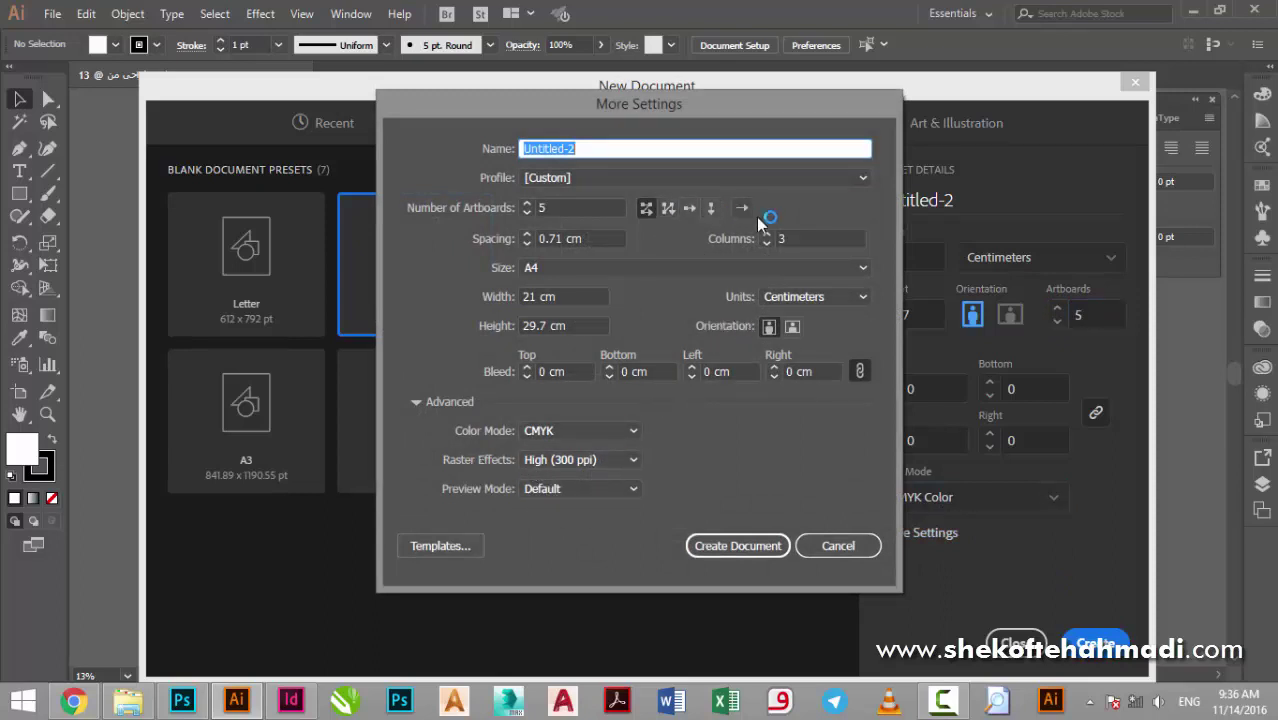
left_click(689, 208)
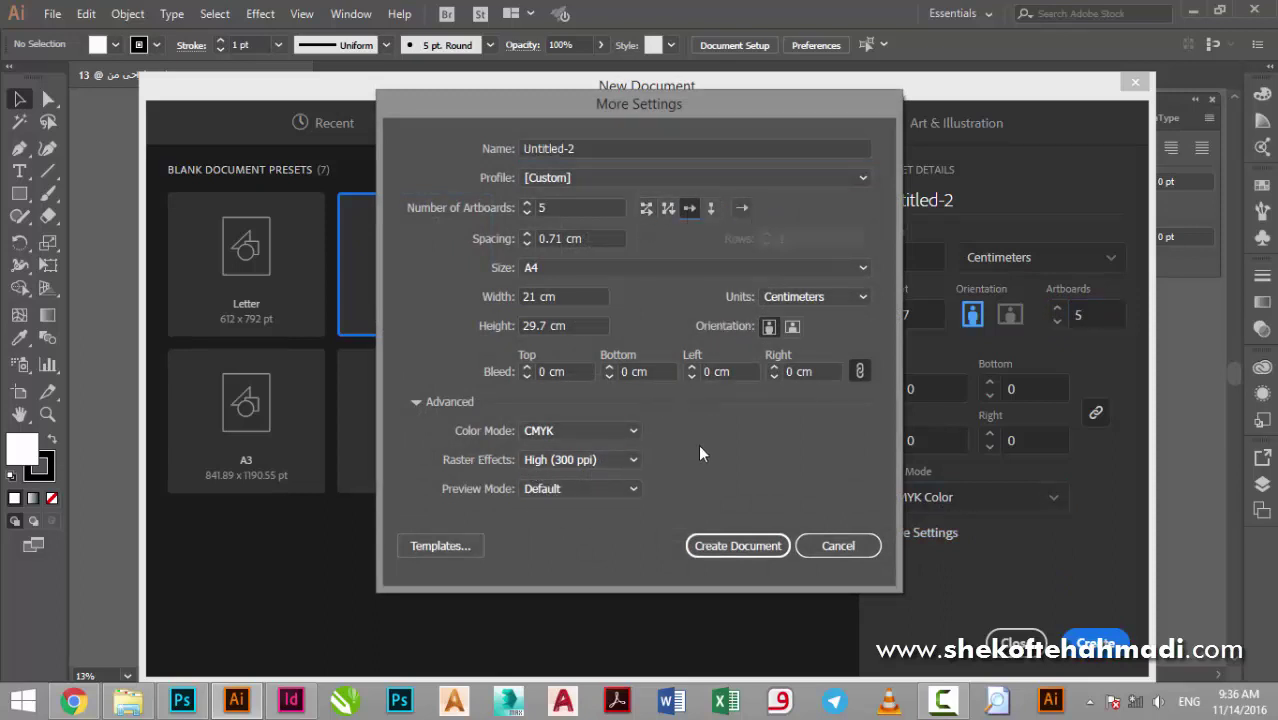
left_click(730, 546)
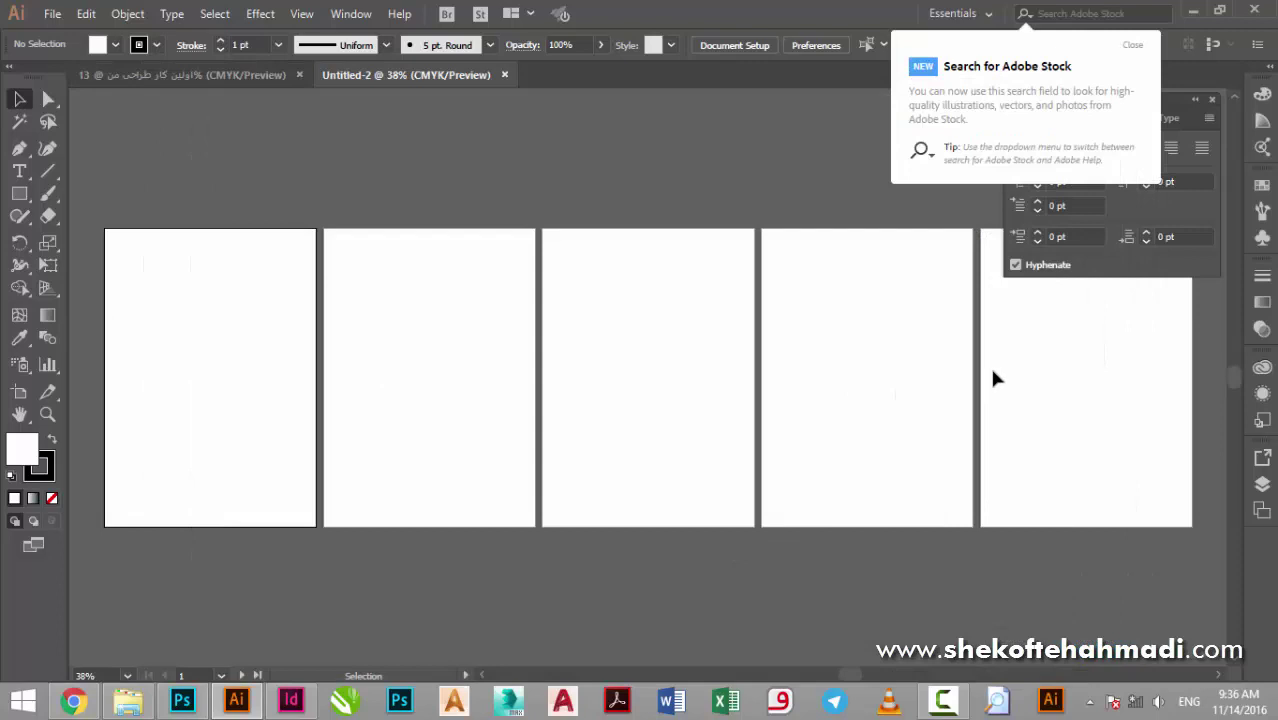
Step: Dismiss the Adobe Stock tip and switch to the 12-artboard document
left_click(1132, 45)
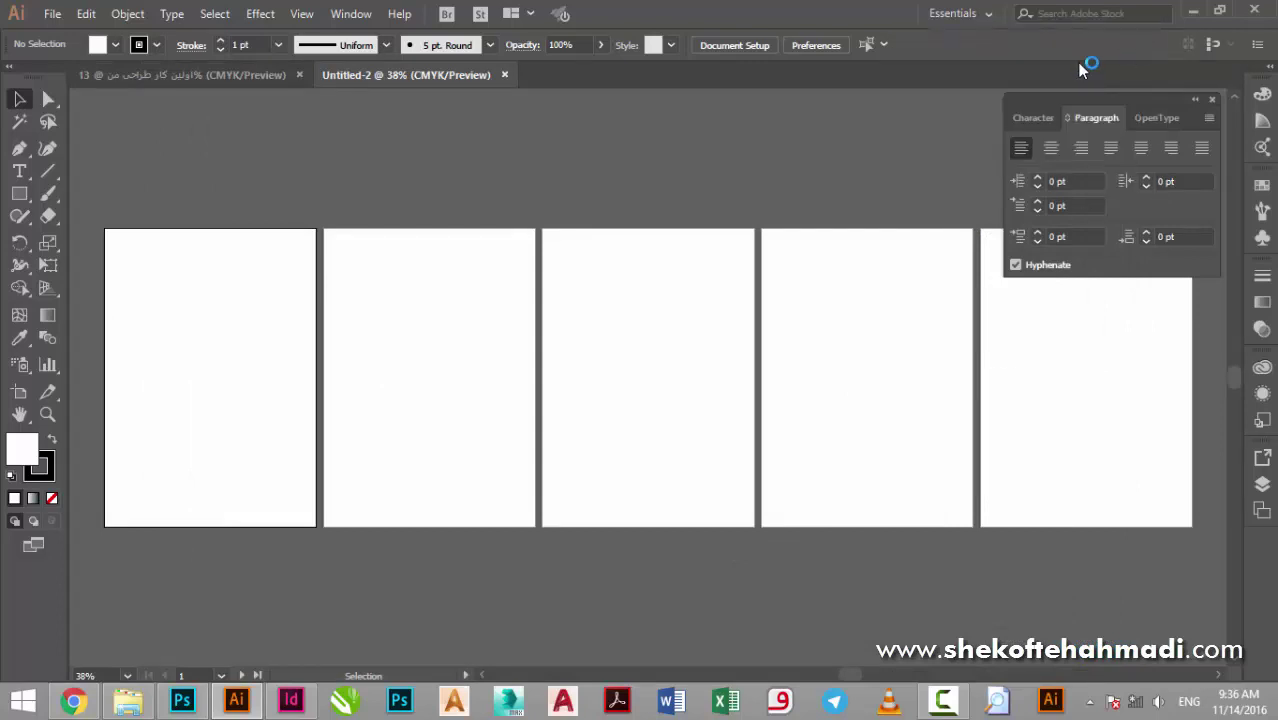
left_click(160, 76)
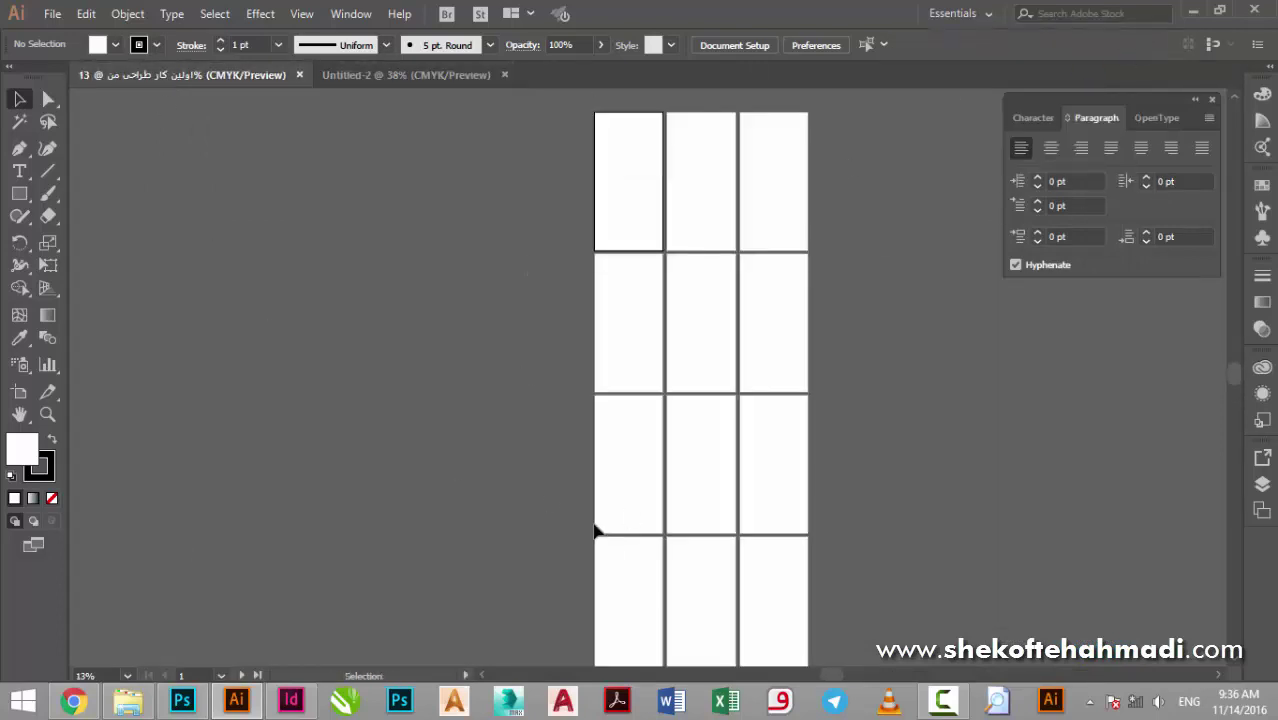
key("ctrl+shift+s")
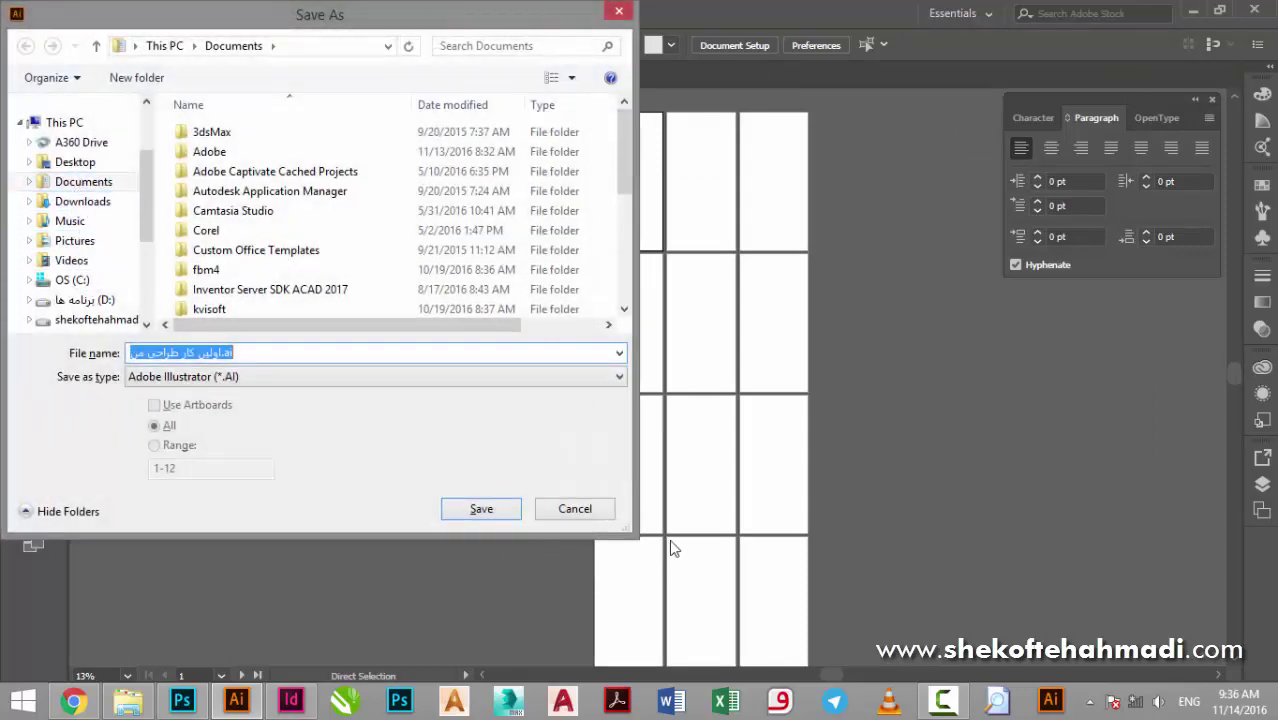
left_click_drag(570, 508, 470, 440)
key("Escape")
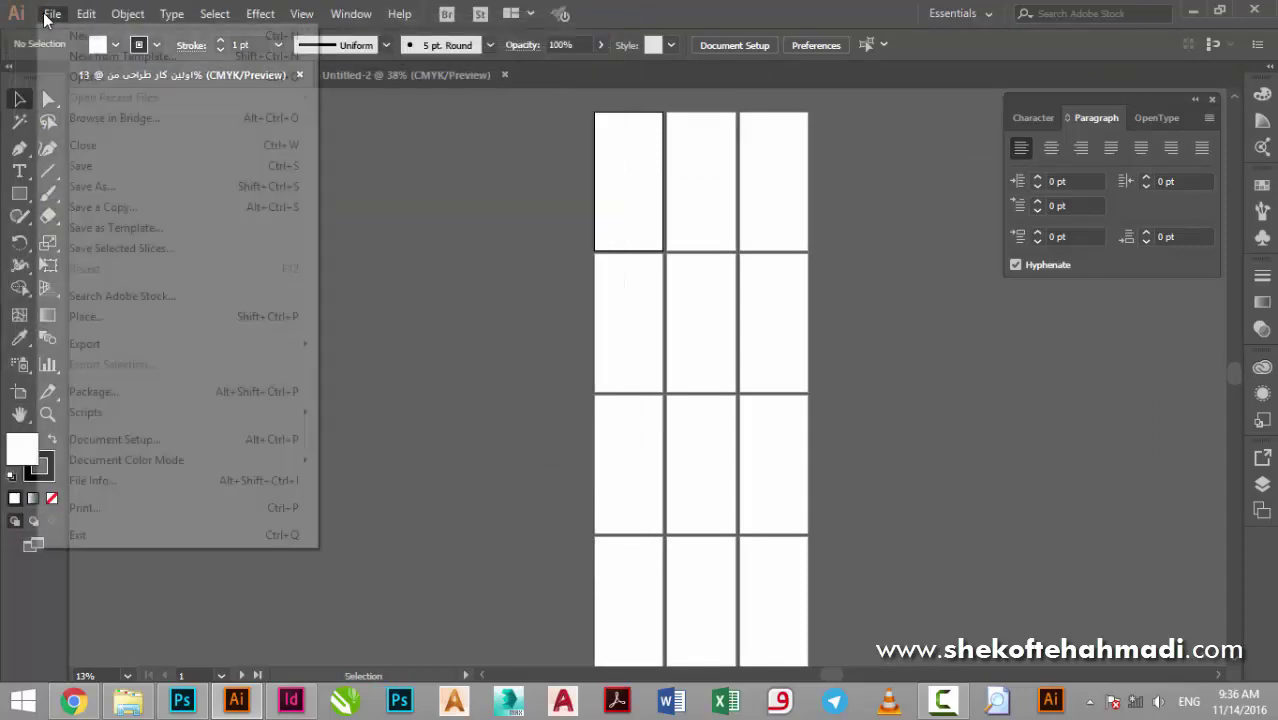
Step: Try saving the document to This PC via Save As and dismiss the can't-save-here warning
left_click(51, 14)
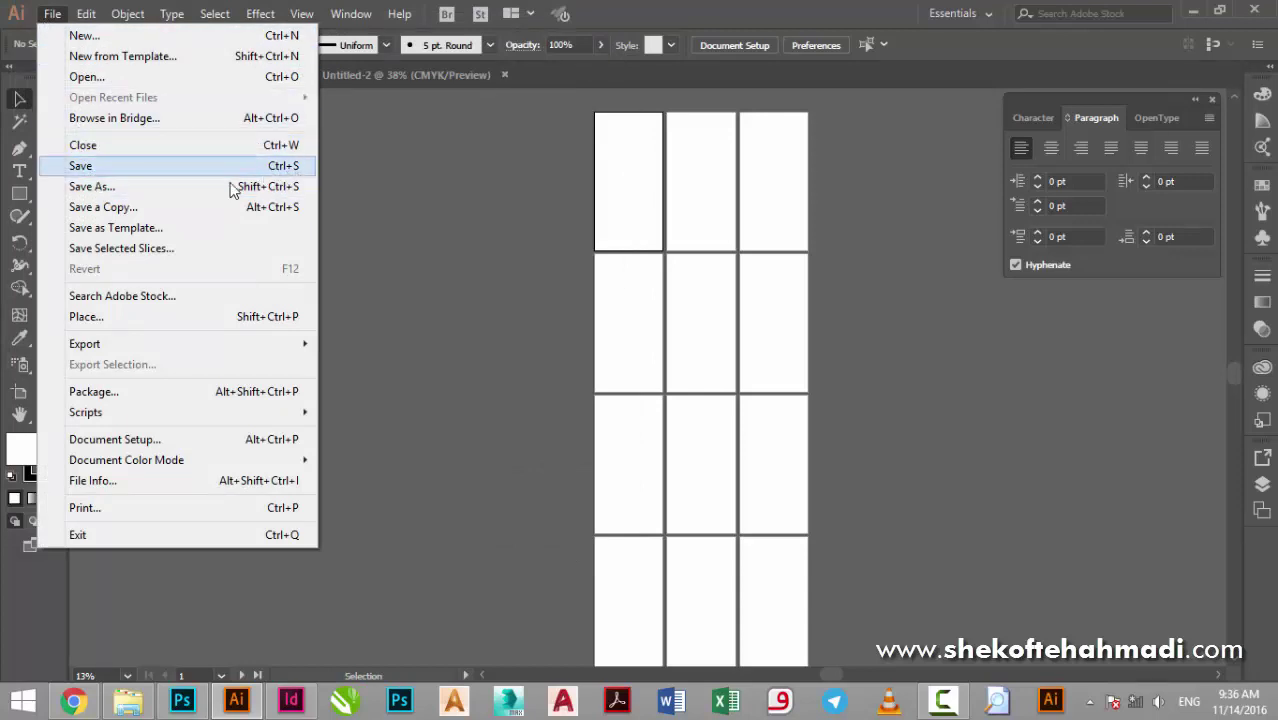
left_click(291, 188)
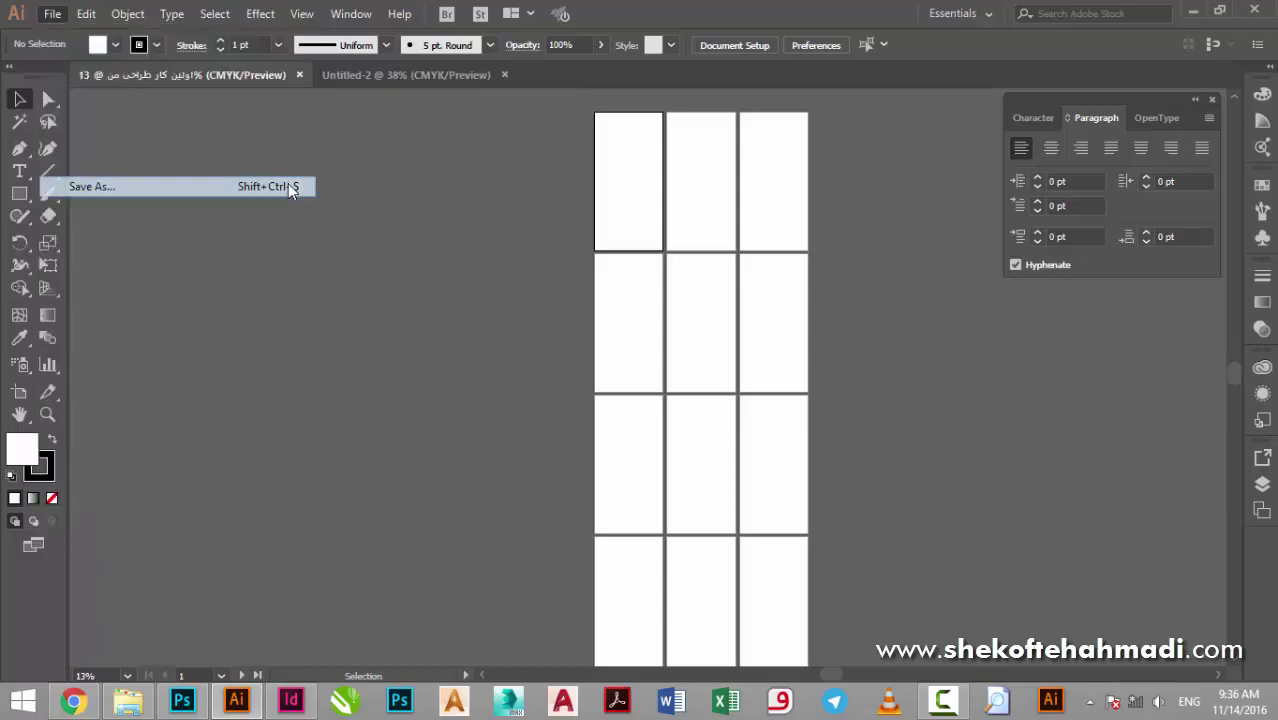
left_click(97, 164)
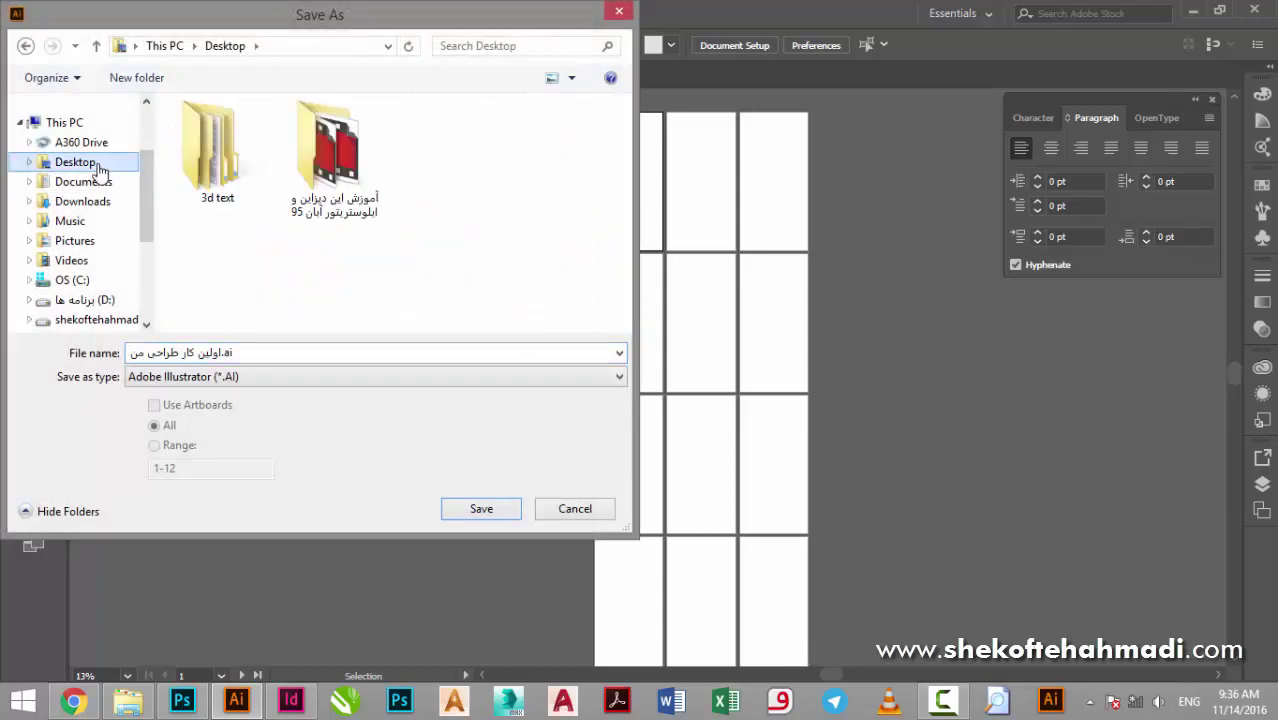
left_click(60, 122)
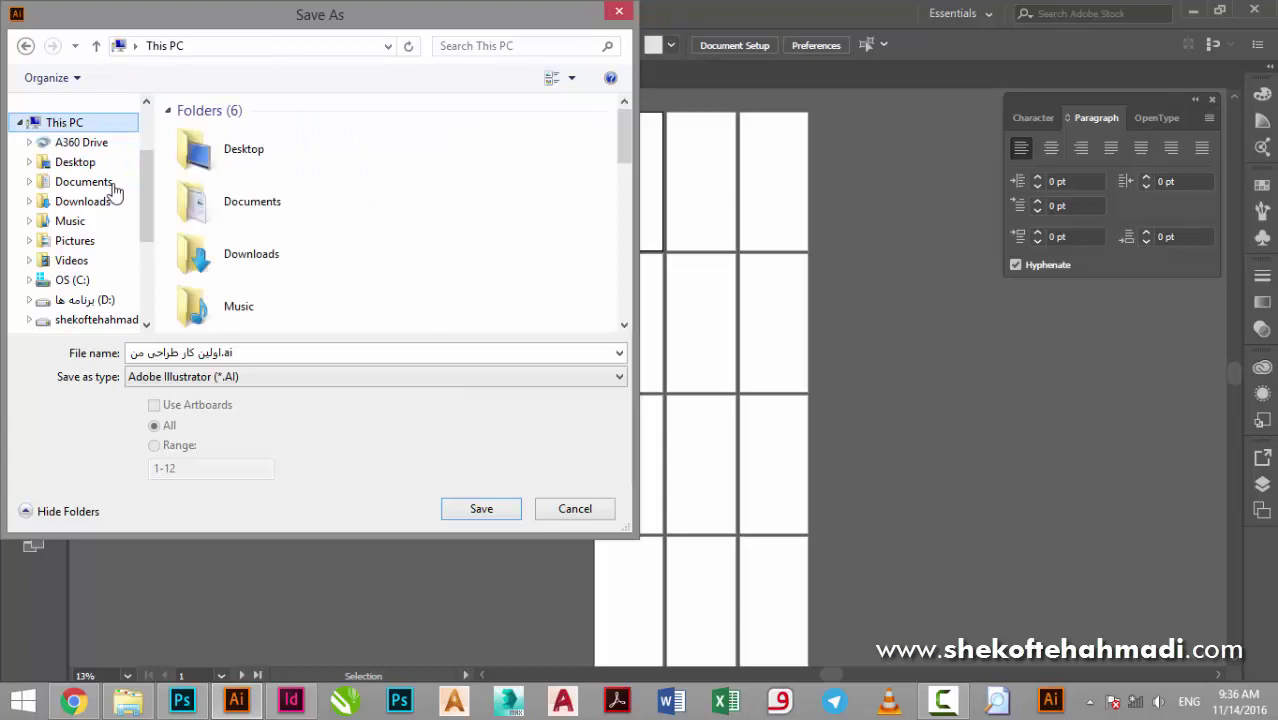
left_click(302, 352)
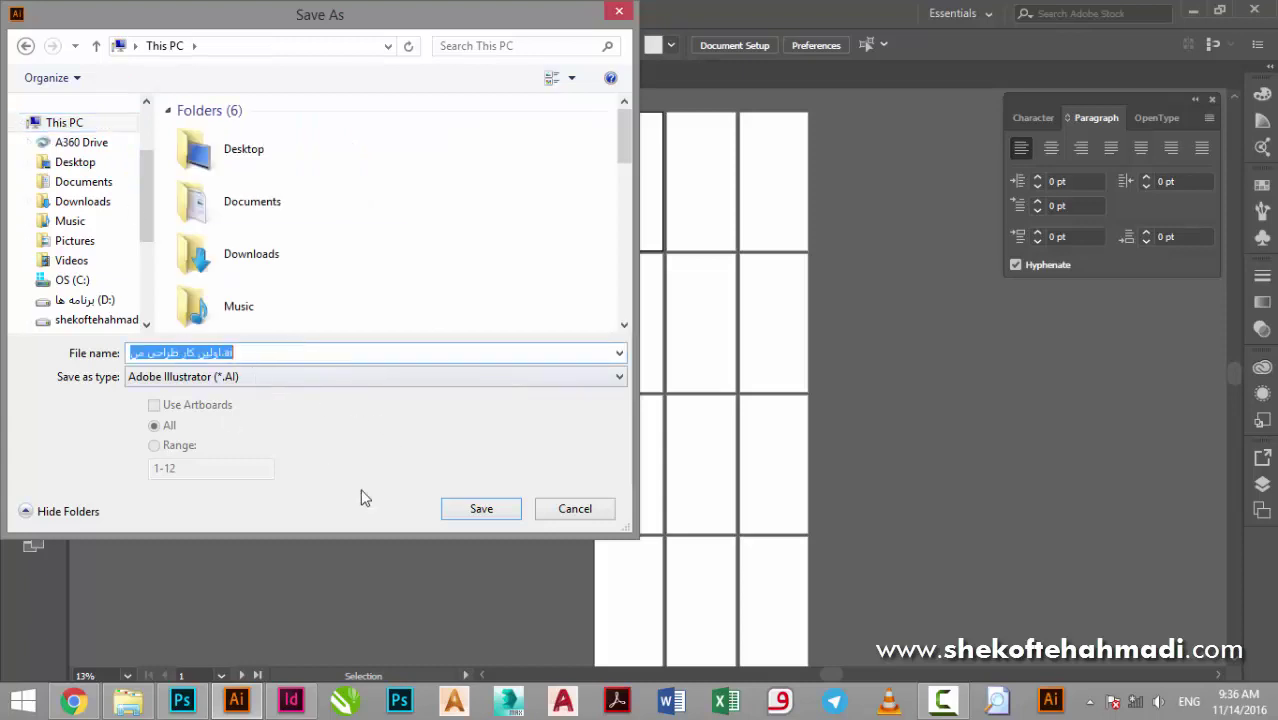
left_click(474, 514)
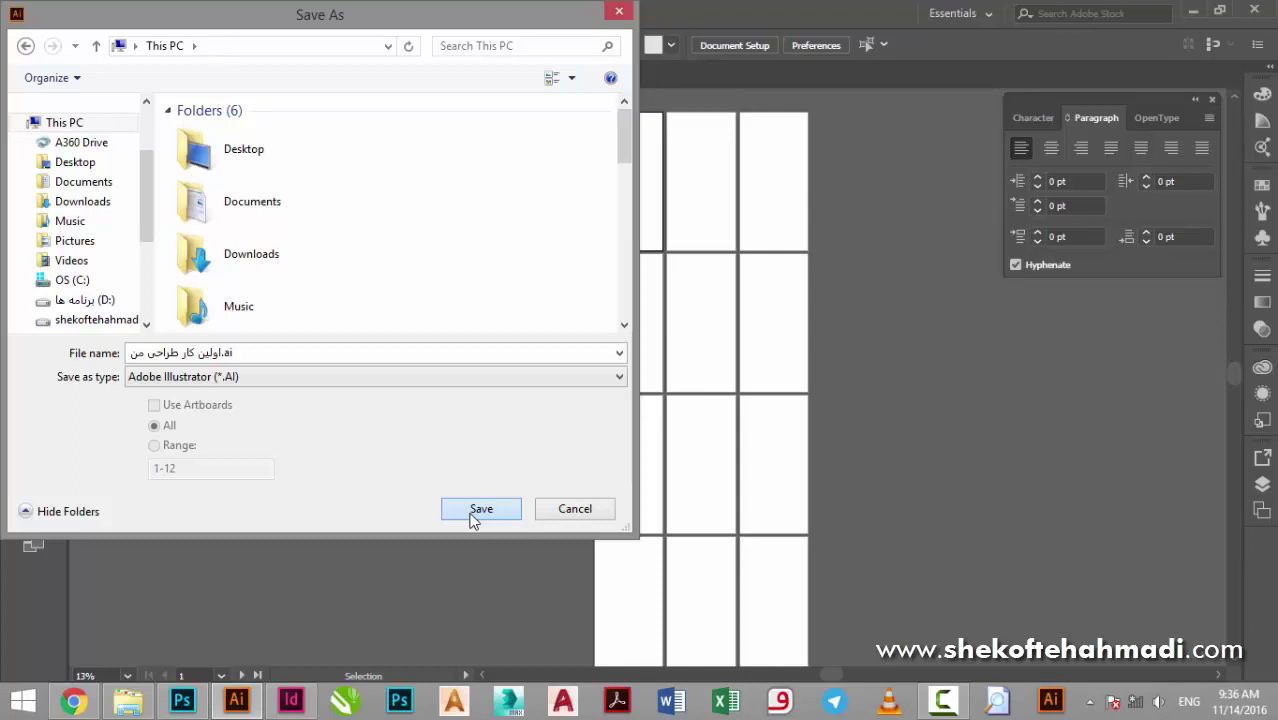
left_click(474, 514)
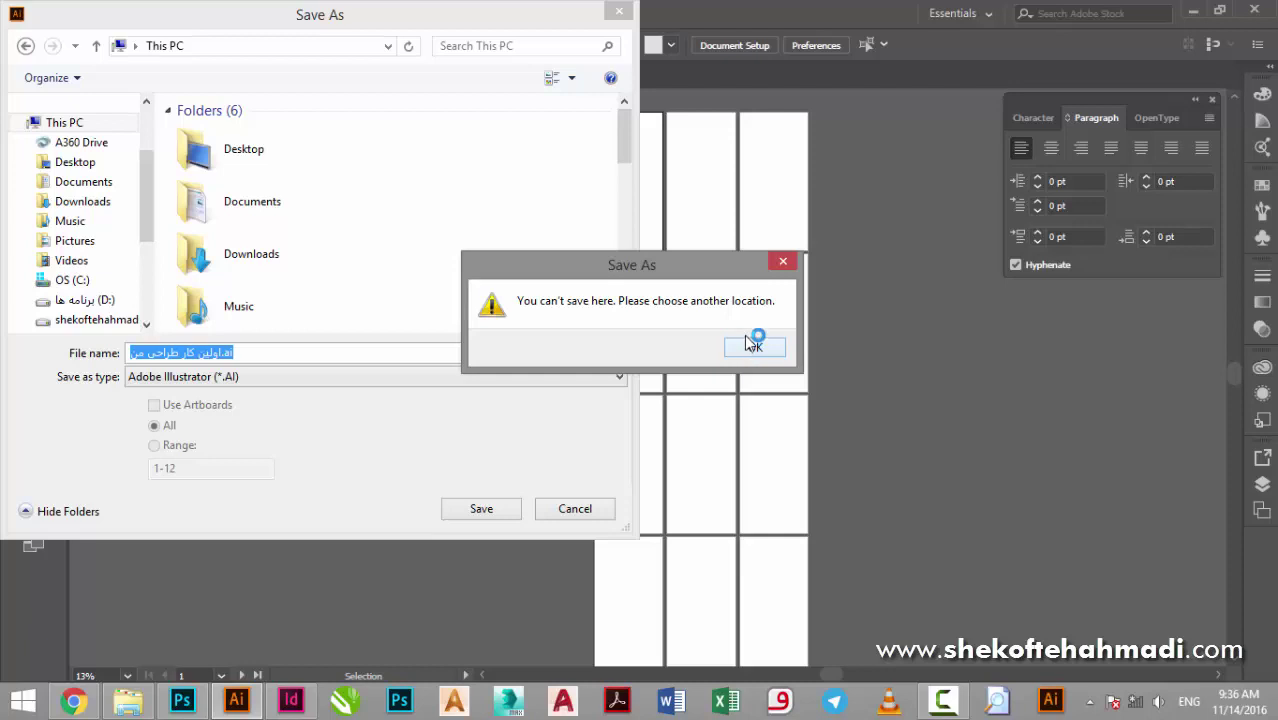
left_click(781, 350)
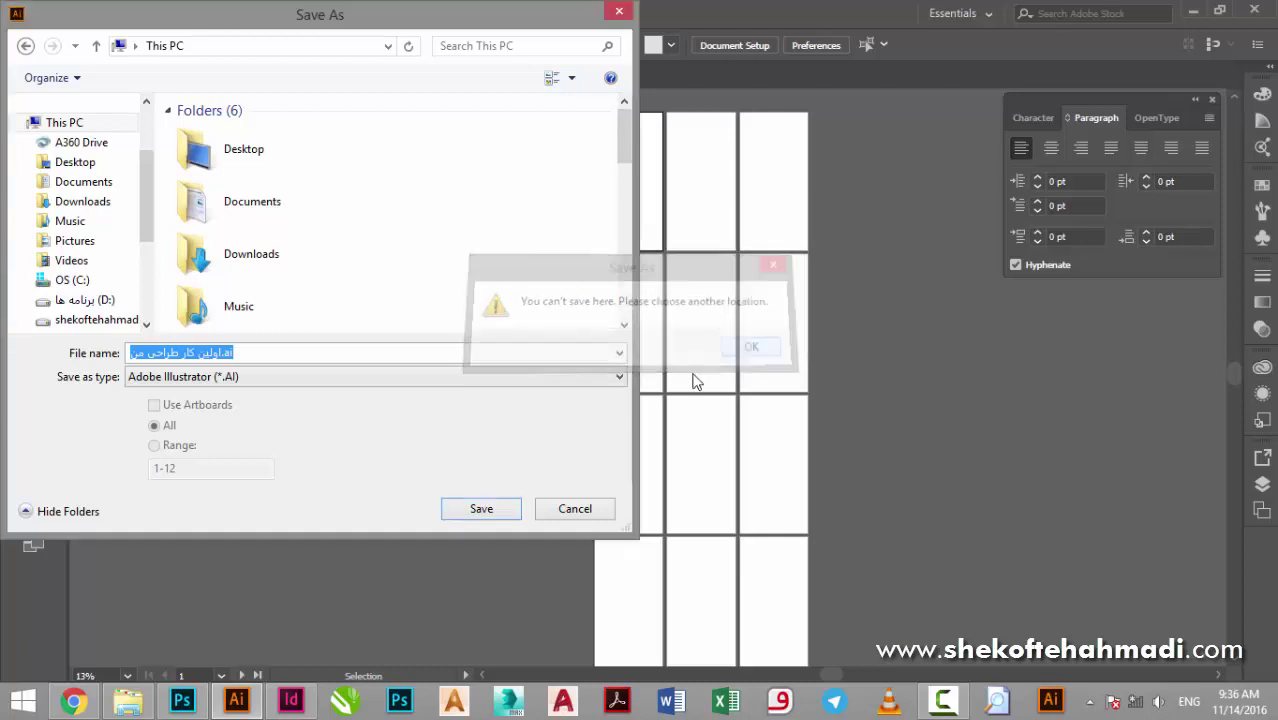
Step: Save the file to the Desktop as 'اولین کار طراحی من.ai', accepting the Illustrator options
left_click(72, 162)
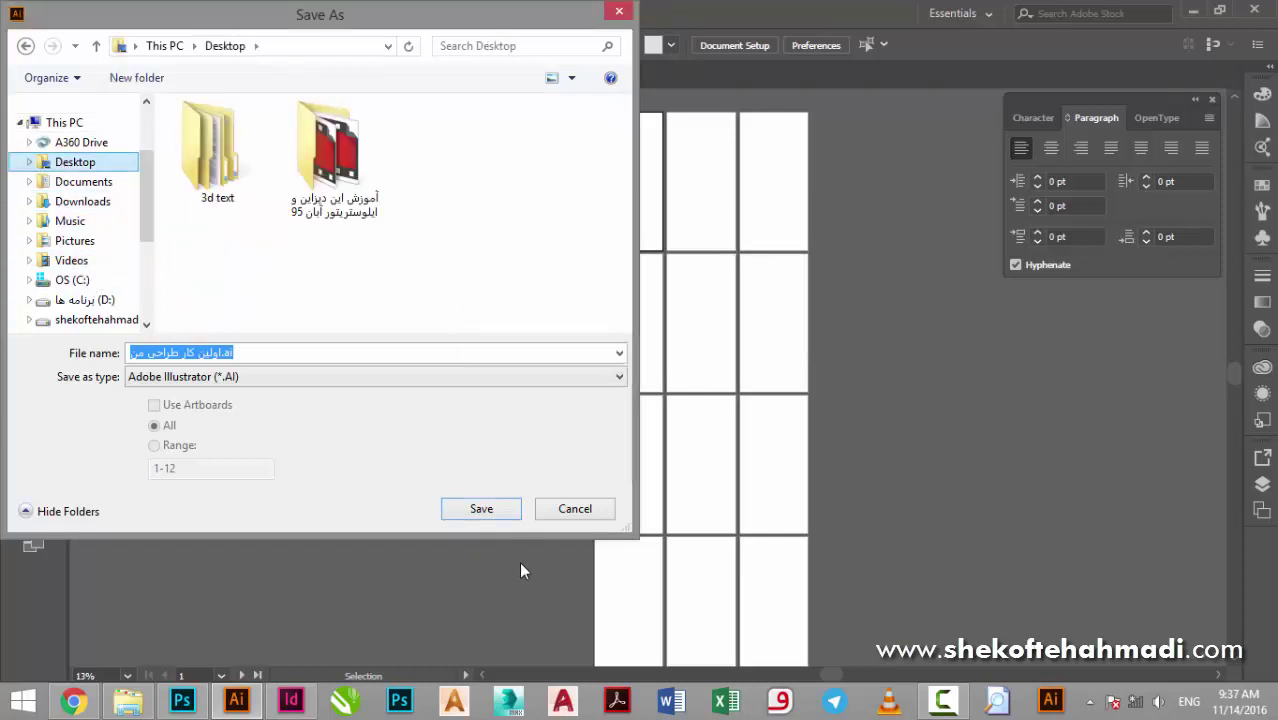
left_click(460, 511)
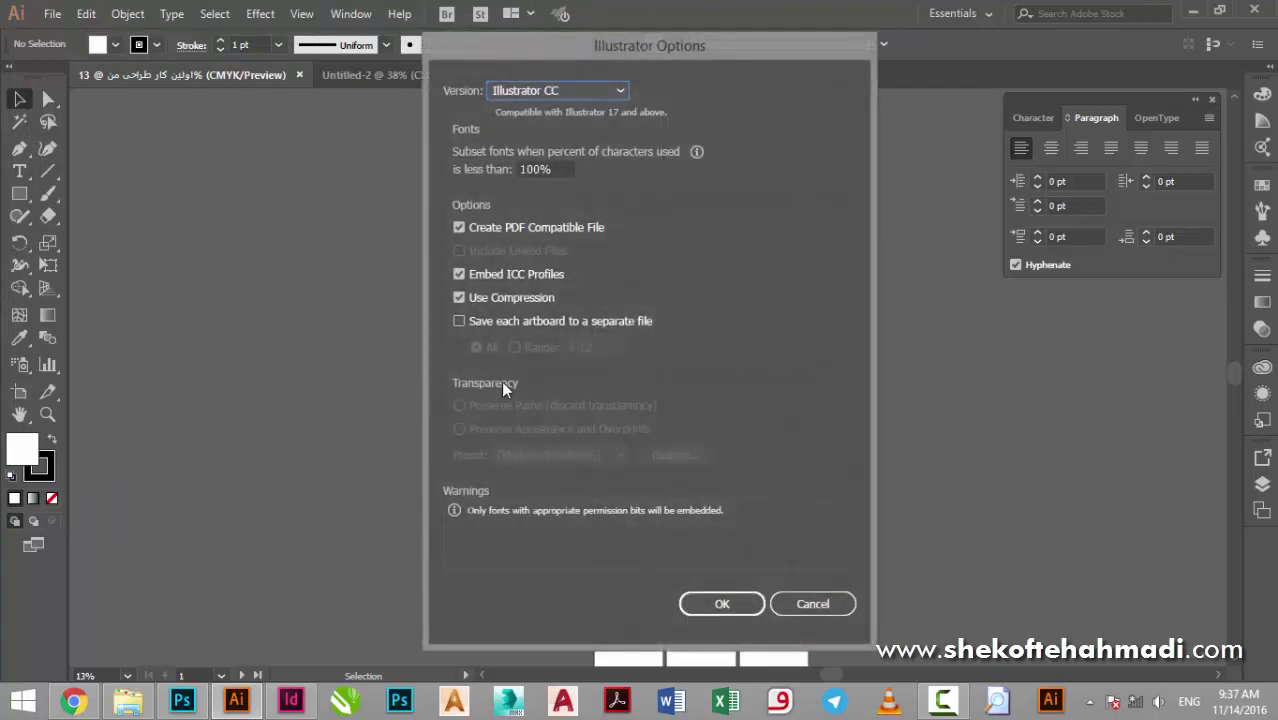
left_click_drag(495, 50, 531, 50)
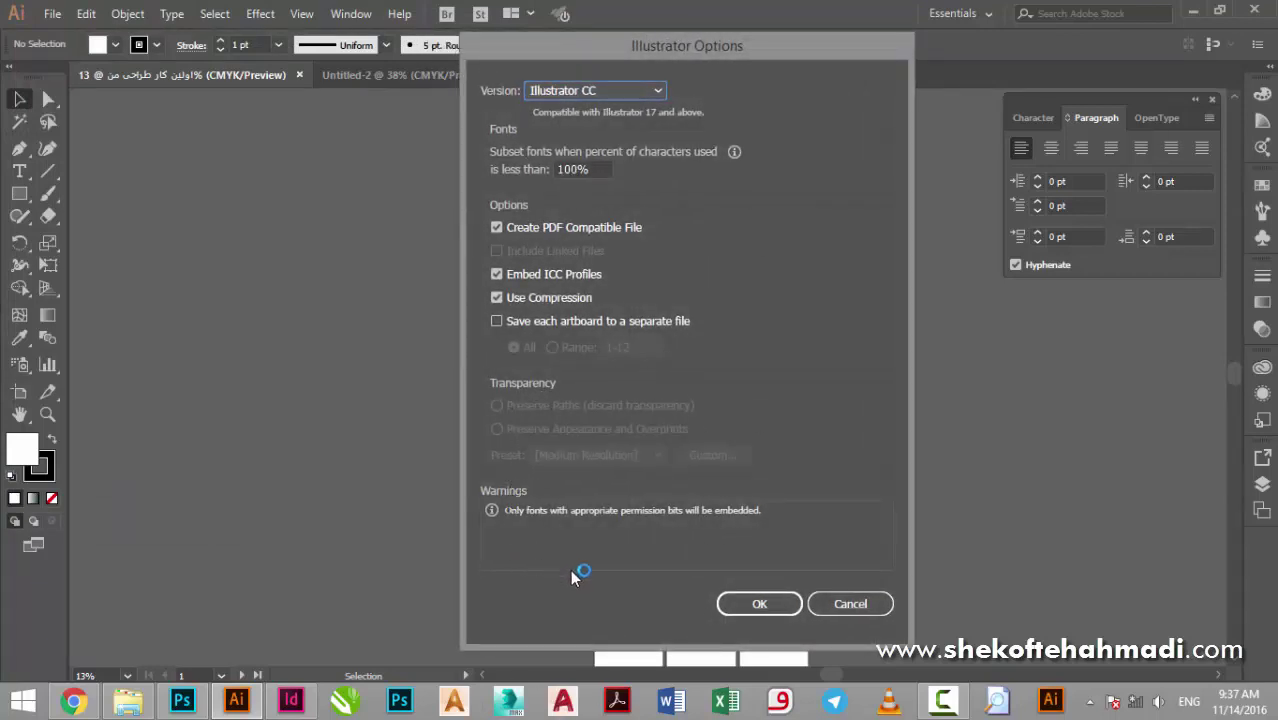
left_click(765, 604)
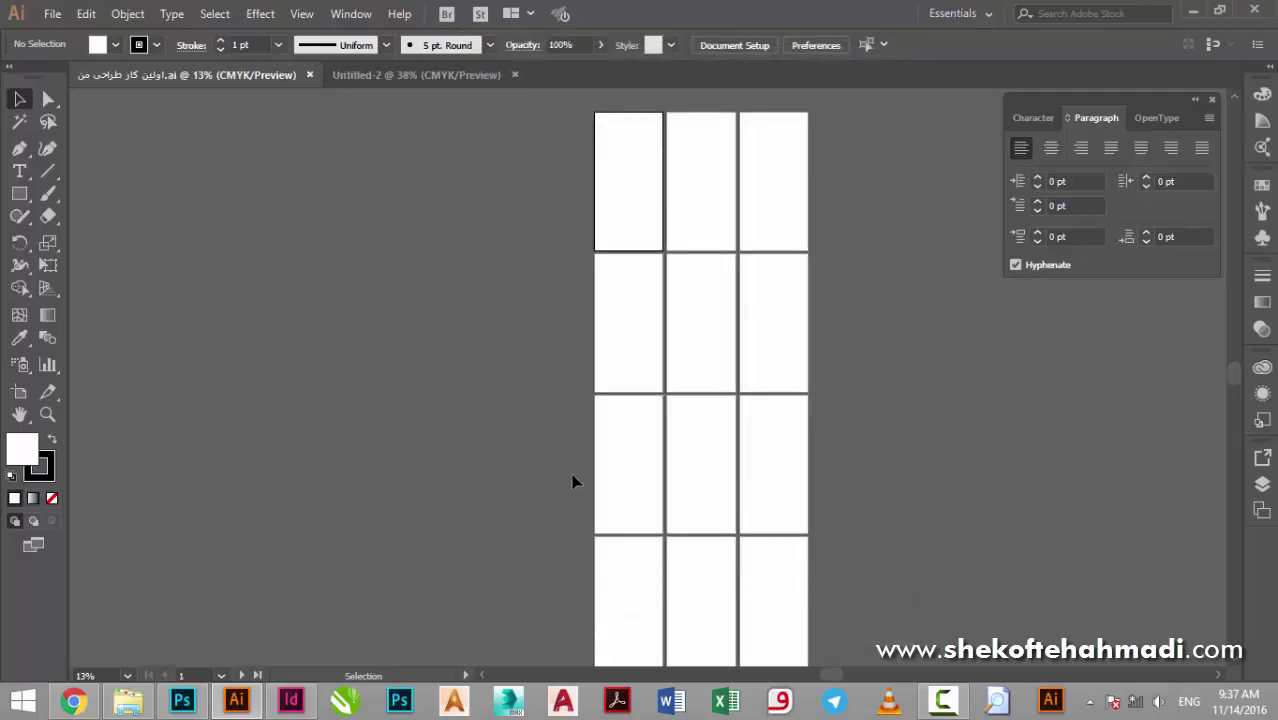
Step: Minimise Illustrator with Win+D to reveal the desktop and the new .ai file icon
key("super+d")
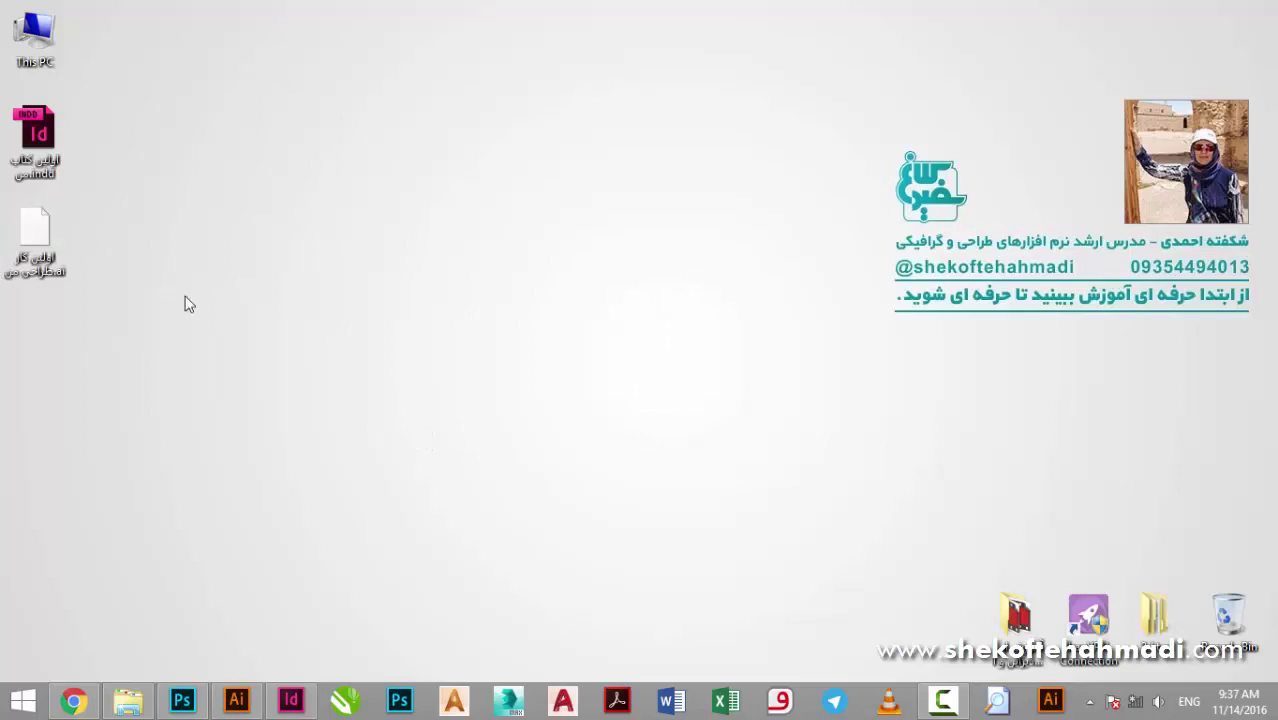